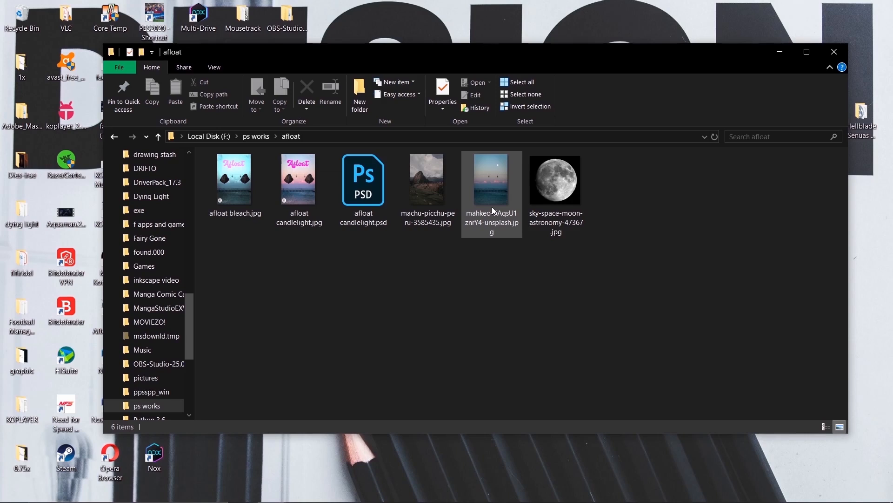
Open the sea and sky photo mahkeo-5AqsU1znrY4-unsplash.jpg in Adobe Photoshop CC 2019
right_click(467, 205)
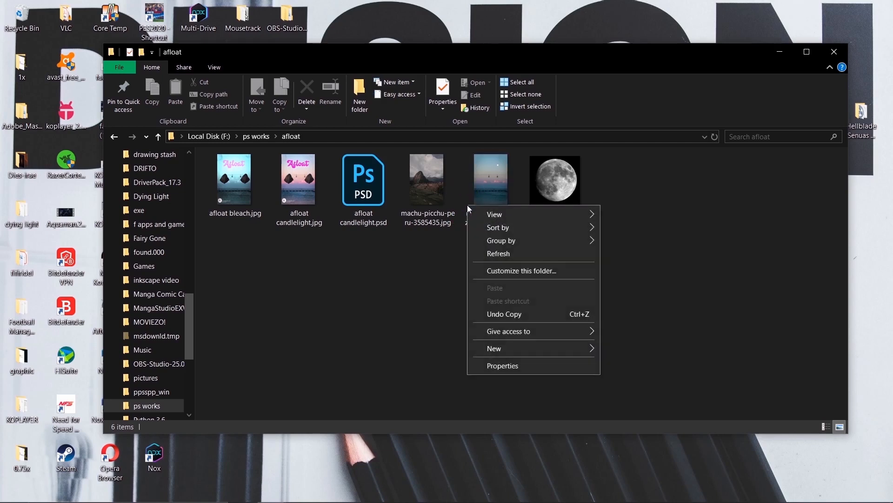
right_click(507, 180)
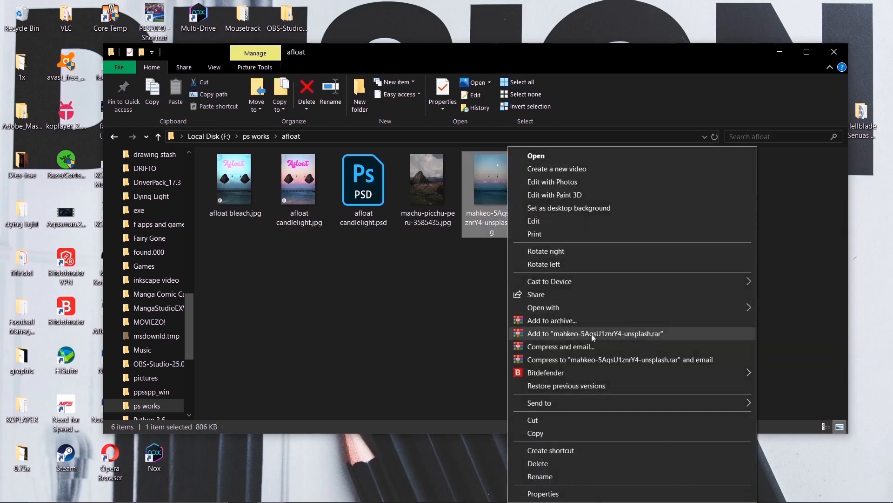
mouse_move(536, 309)
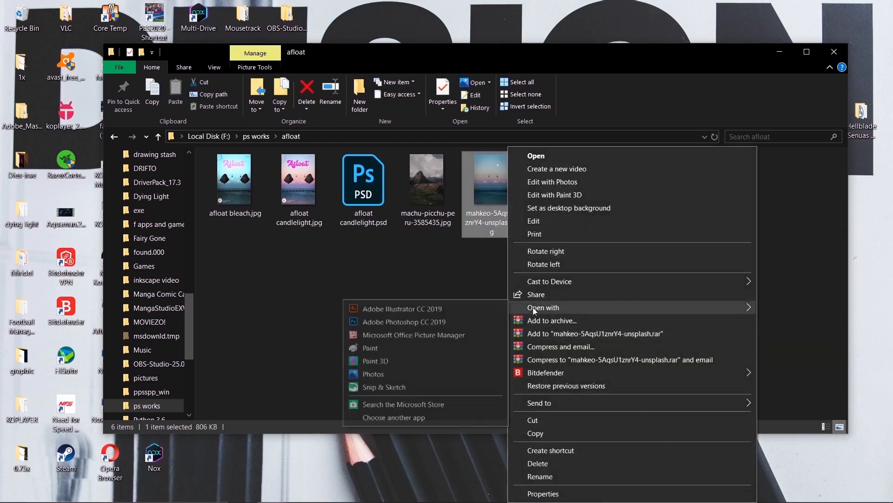
left_click(487, 321)
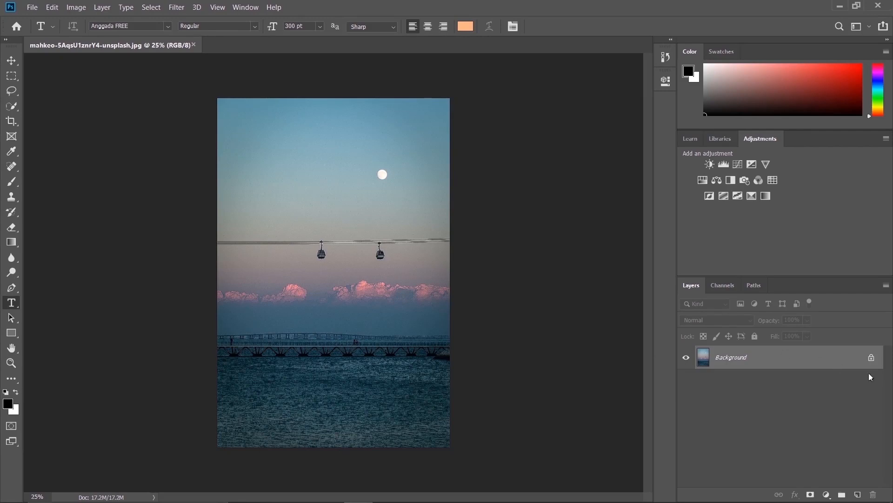
Unlock the Background layer, then duplicate it and hide the original
left_click(871, 358)
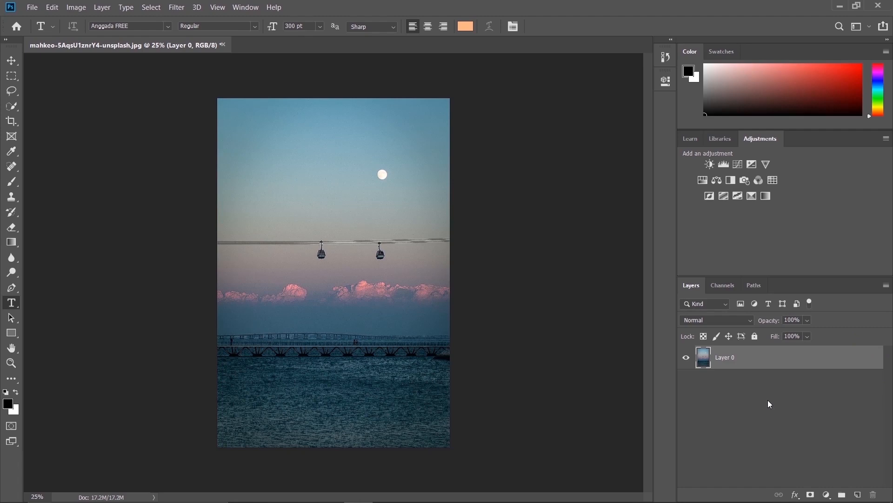
key("ctrl+j")
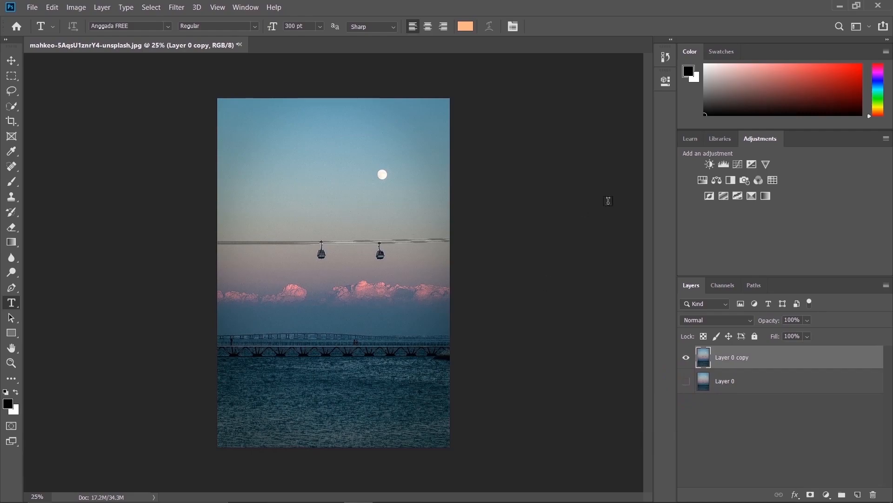
Open machu-picchu-peru-3585435.jpg from the afloat folder in Adobe Photoshop CC 2019 as a second document
left_click(840, 7)
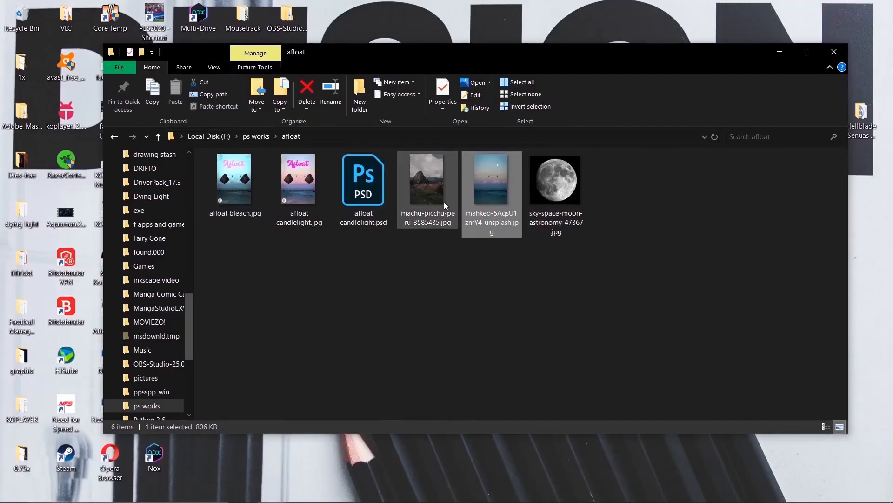
left_click(437, 206)
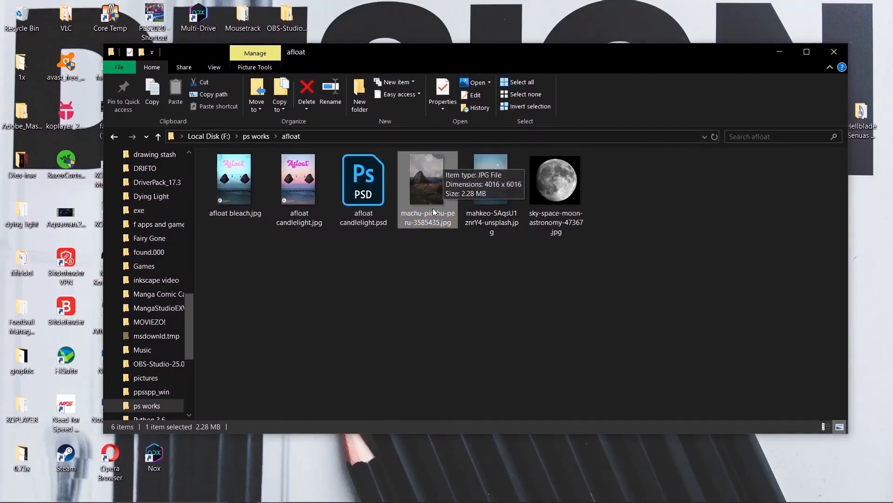
right_click(423, 216)
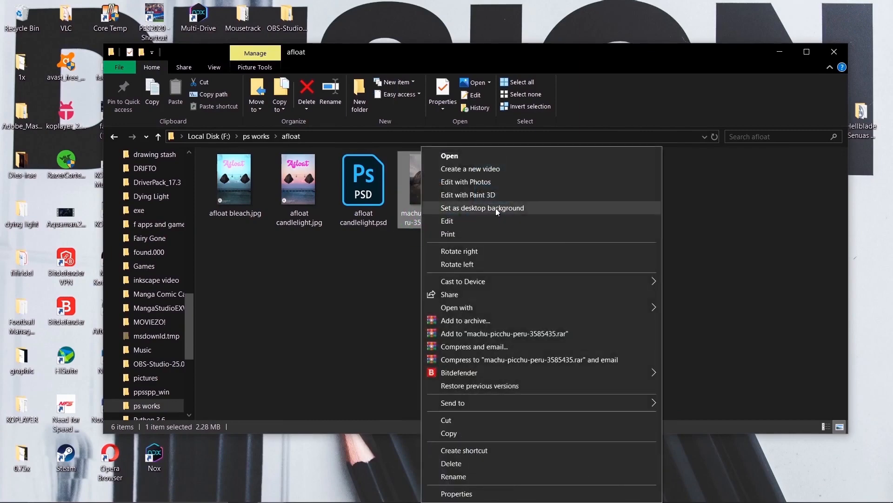
mouse_move(475, 307)
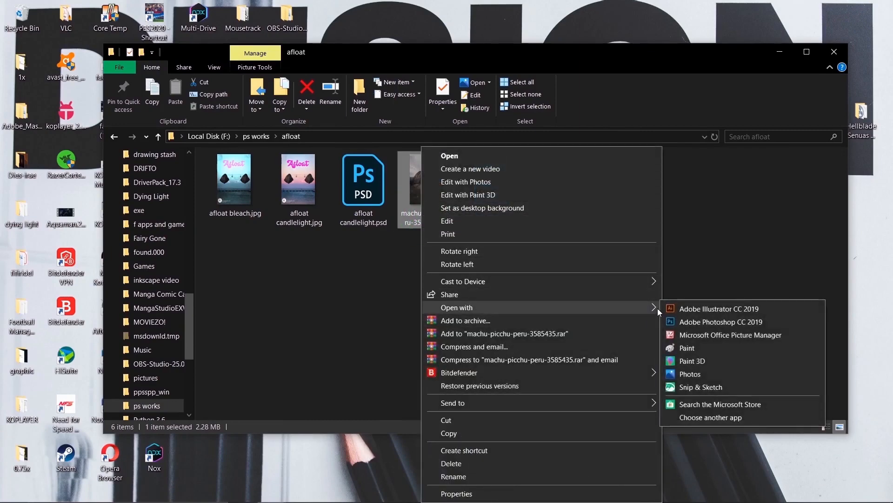
left_click(668, 321)
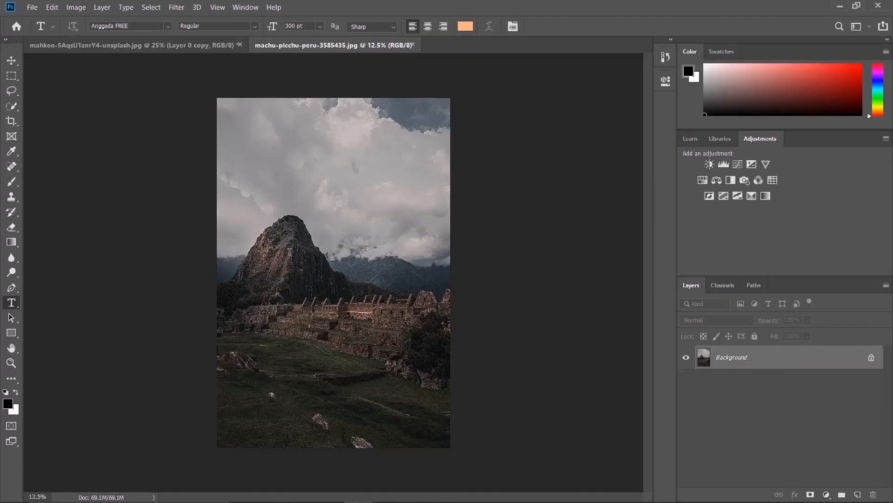
Outline the upper part of the mountain peak with the Lasso tool, closing the selection with a pointed underside
key("ctrl+equal")
key("ctrl+equal")
key("ctrl+equal")
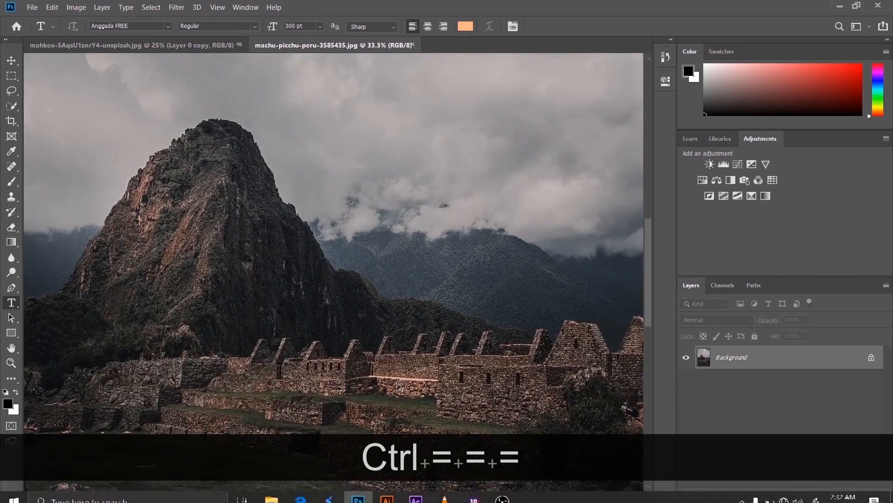
left_click_drag(400, 498, 375, 497)
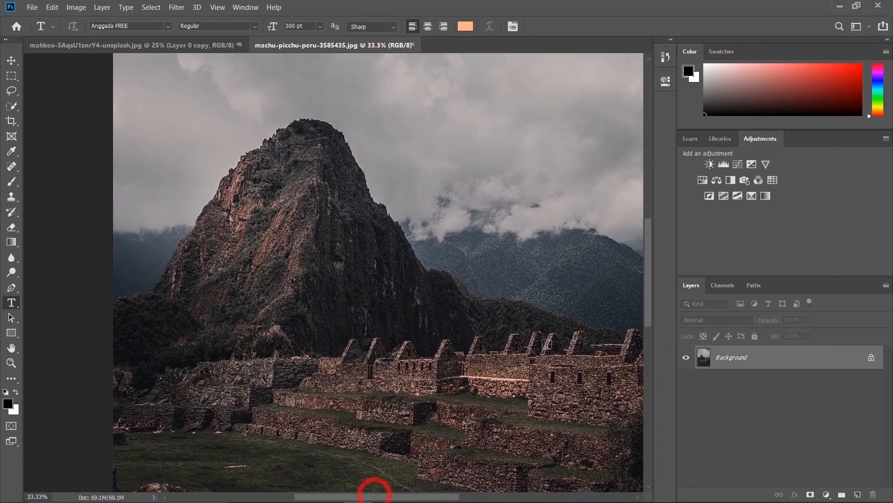
left_click_drag(650, 271, 646, 246)
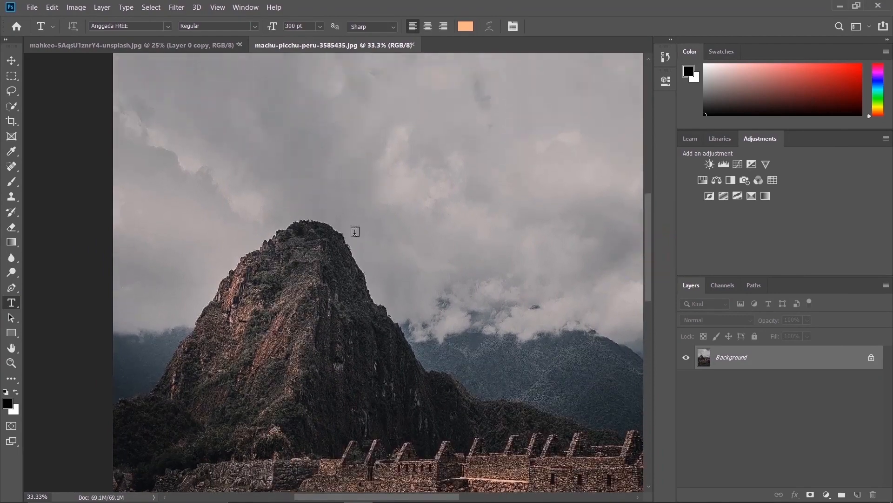
left_click(12, 91)
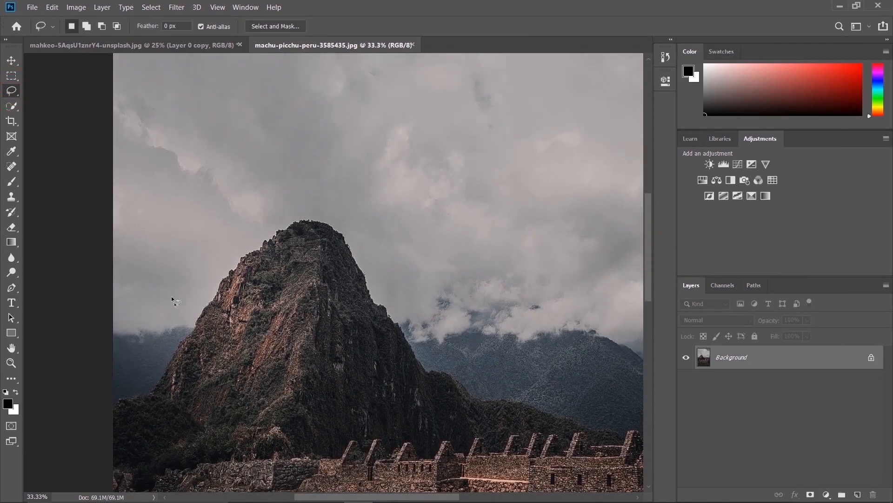
mouse_move(174, 346)
left_mouse_down()
mouse_move(247, 254)
mouse_move(311, 219)
mouse_move(346, 239)
mouse_move(375, 302)
mouse_move(413, 353)
mouse_move(299, 410)
mouse_move(176, 347)
left_mouse_up()
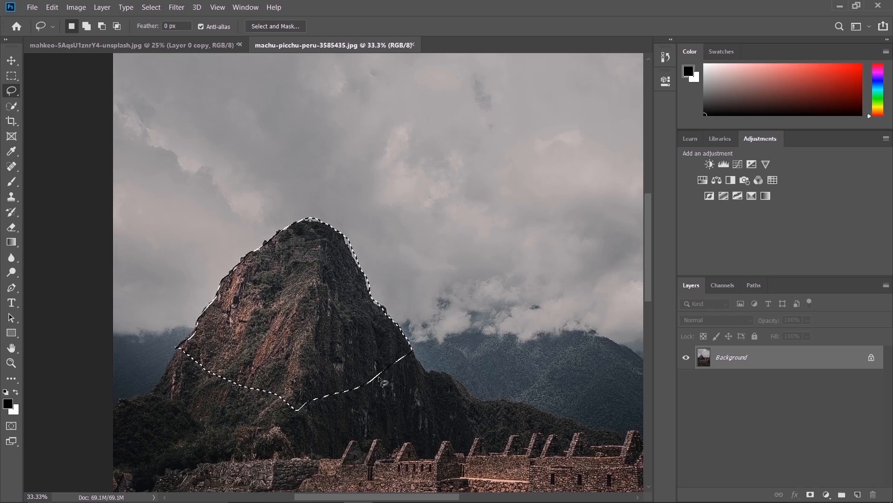
Copy the selected peak onto its own layer and hide the Background layer
key("ctrl")
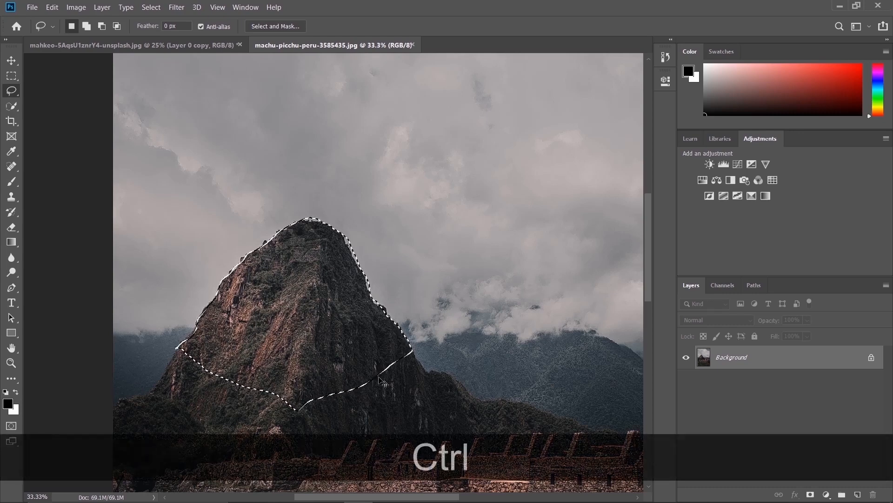
key("ctrl+j")
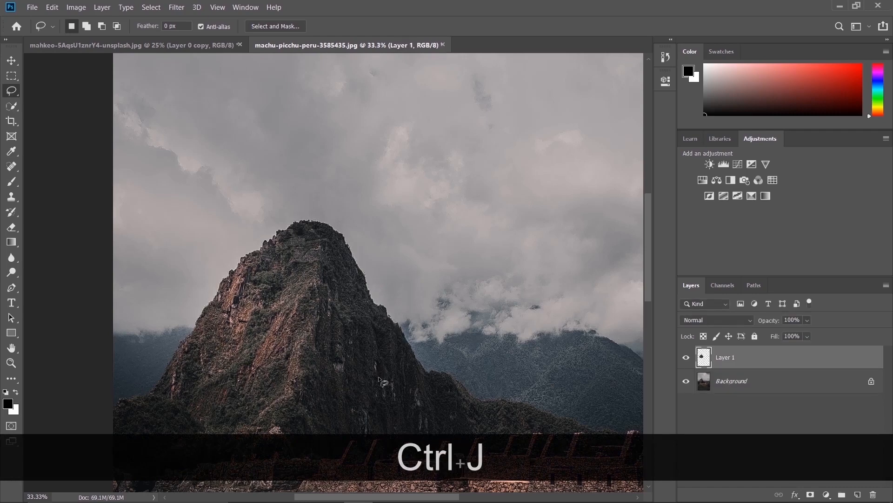
left_click(687, 382)
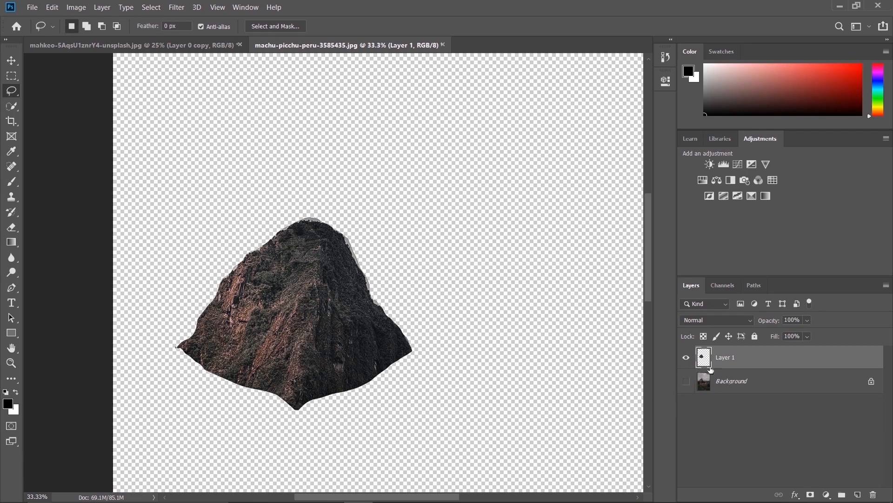
Copy the cut-out rock layer and paste it into the mahkeo-5AqsU1znrY4-unsplash.jpg document
key("ctrl+c")
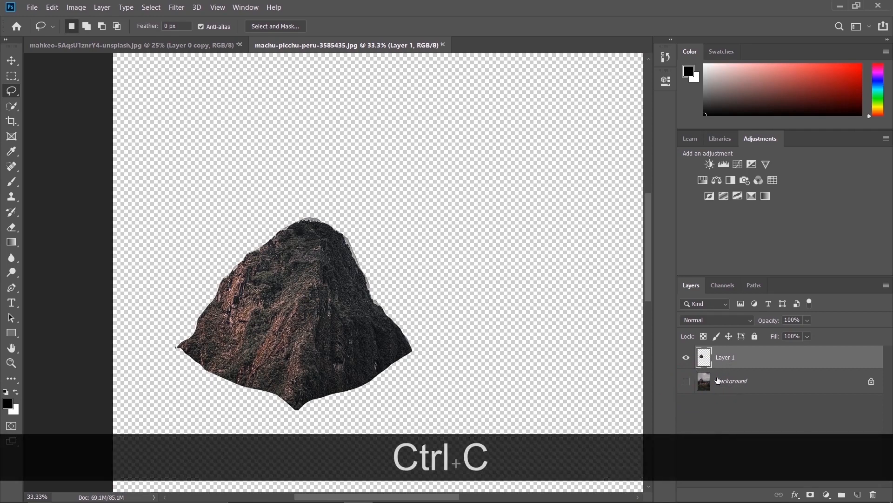
left_click(212, 47)
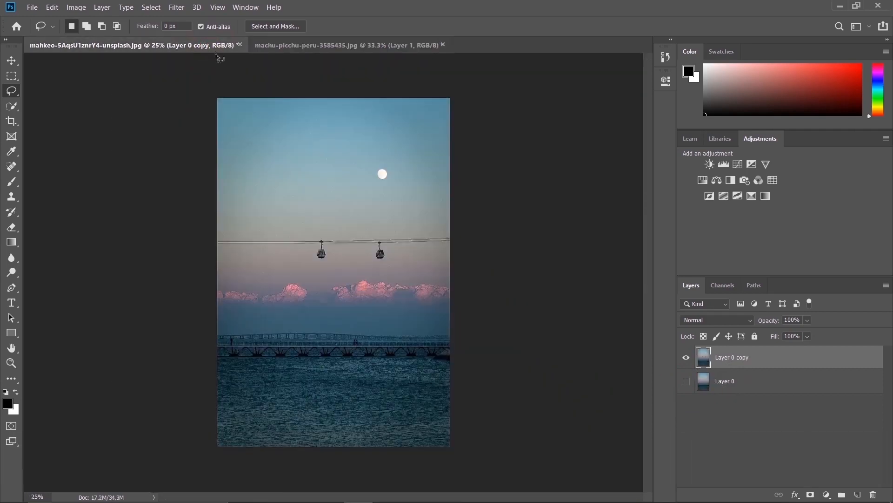
key("ctrl+v")
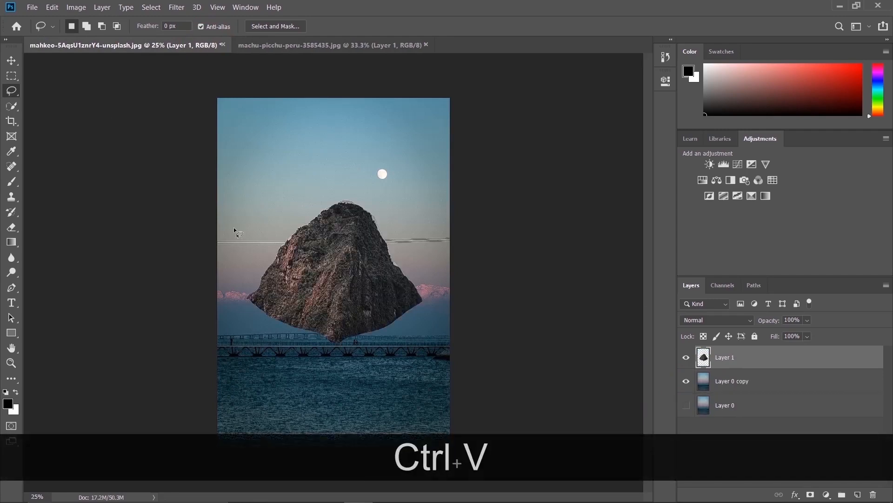
Scale the pasted rock to about 28% width and 30% height and place it above the clouds, left of the cable cars
left_click(12, 61)
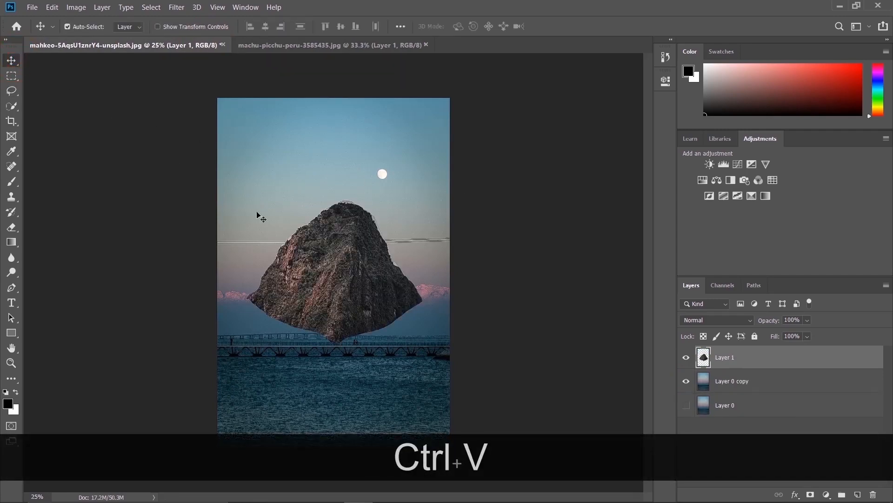
mouse_move(350, 289)
left_mouse_down()
mouse_move(257, 291)
mouse_move(271, 276)
left_mouse_up()
key("ctrl+t")
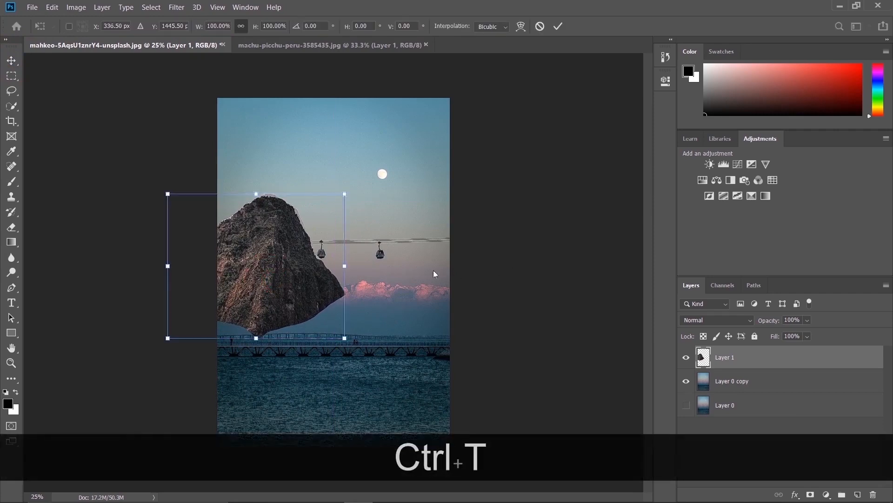
key("shift")
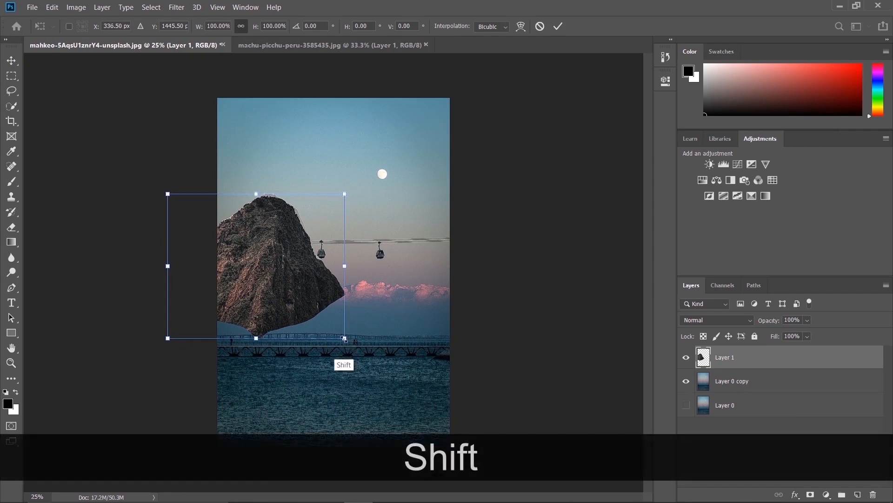
left_click_drag(345, 338, 280, 280)
left_click_drag(252, 235, 293, 271)
key("shift")
left_click_drag(319, 315, 291, 288)
key("shift")
left_click_drag(291, 230, 272, 239)
left_click_drag(254, 271, 272, 261)
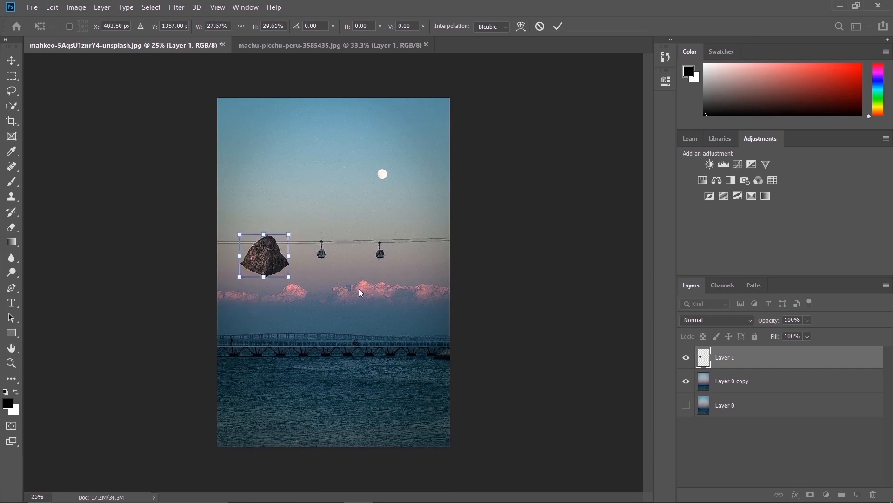
left_click(558, 27)
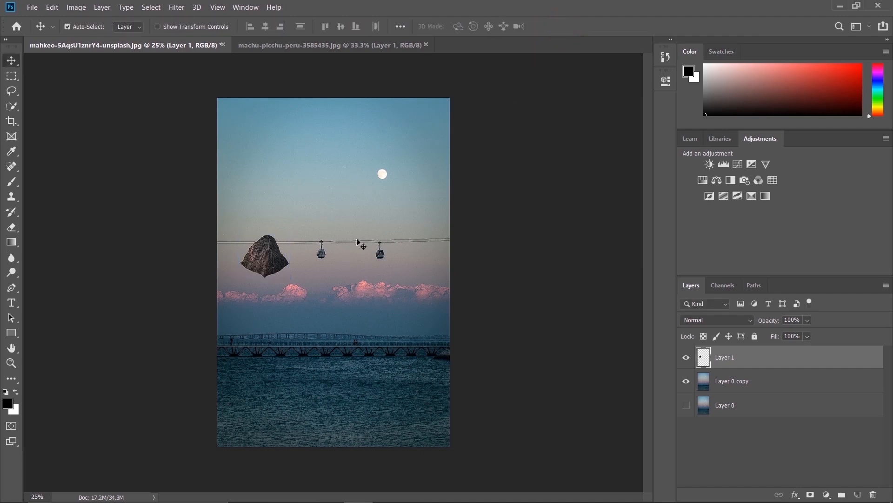
left_click_drag(266, 263, 266, 259)
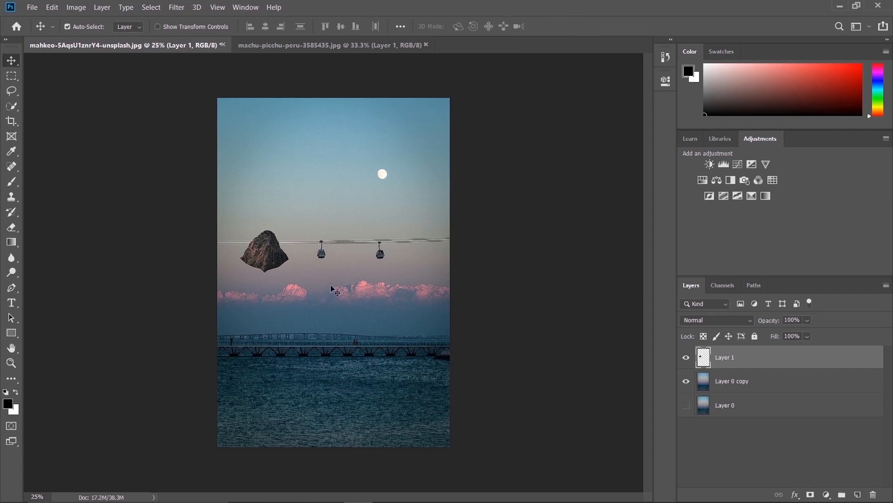
Duplicate the rock to the right of the cable cars and nudge the copy into line with the first
key("alt")
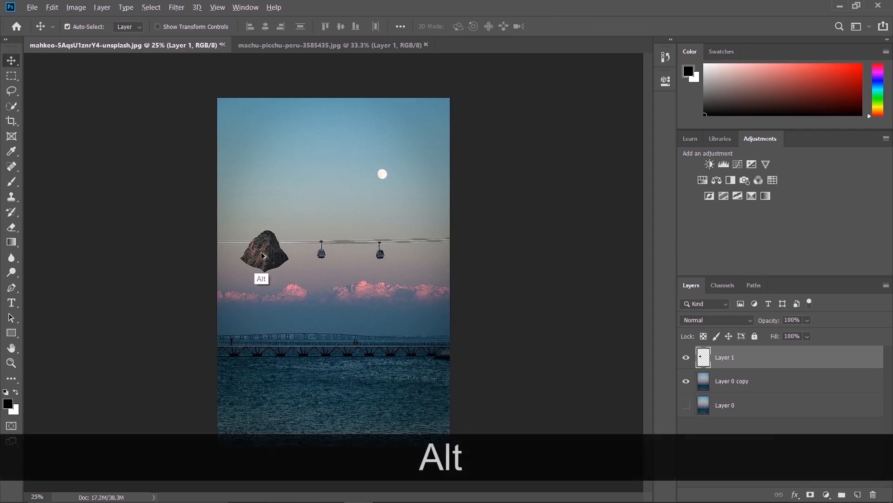
left_click_drag(264, 259, 414, 257)
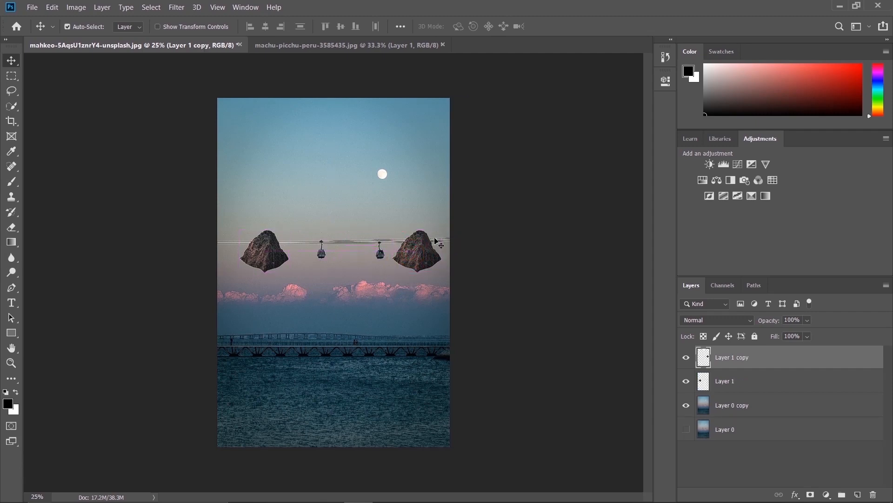
key("Down")
key("Up")
key("Left")
key("Down")
key("Left")
key("Down")
key("Right")
key("Down")
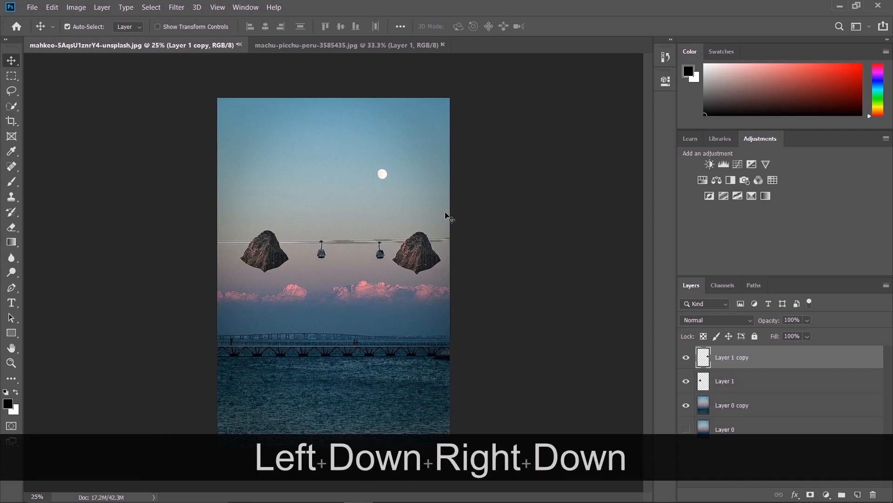
key("Left")
key("Up")
key("Right")
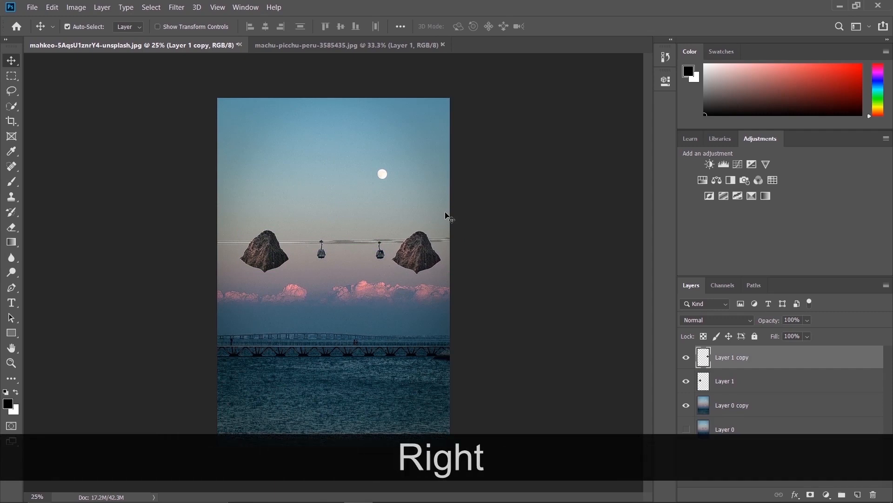
Delete the duplicated rock layer
key("ctrl+equal")
key("ctrl+equal")
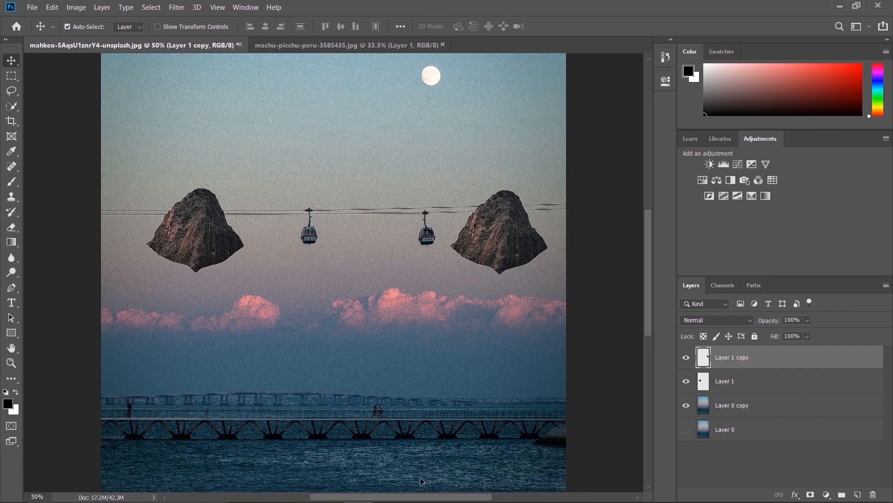
left_click_drag(418, 497, 423, 497)
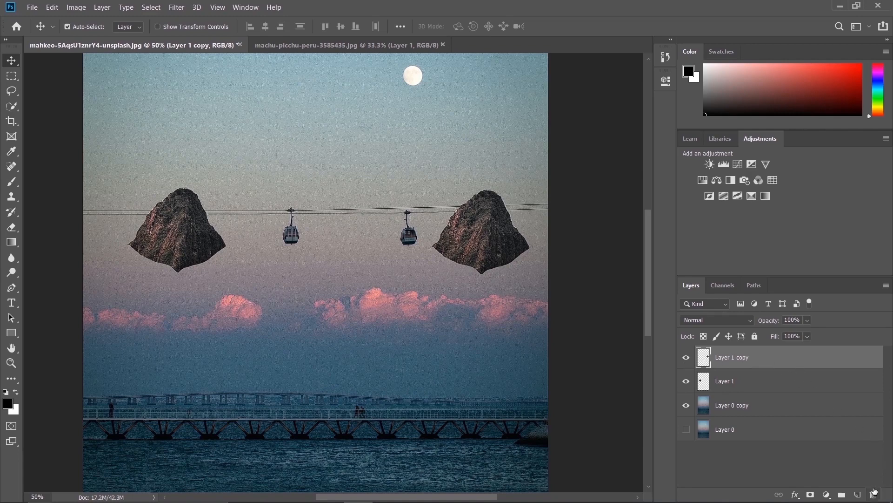
left_click(873, 494)
left_click(412, 201)
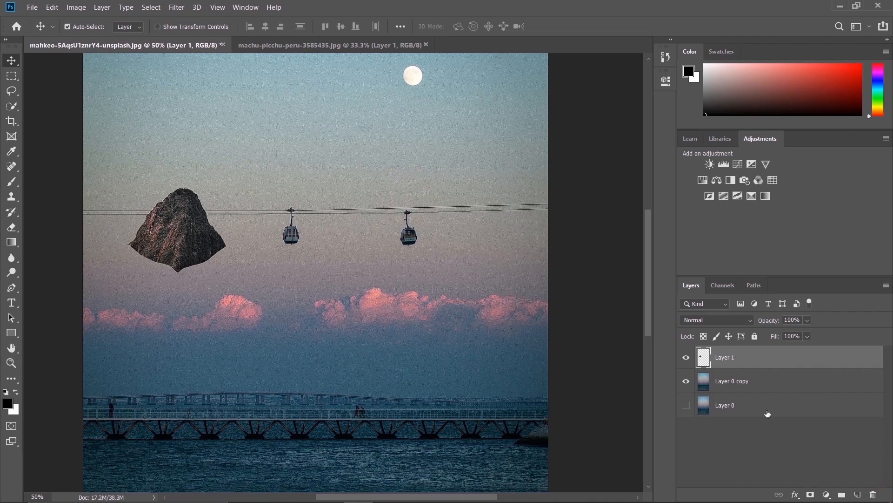
Add a layer mask to the rock layer and fade the rock's lower edges with a soft round black brush, reduced to about 90–125 px
left_click(810, 496)
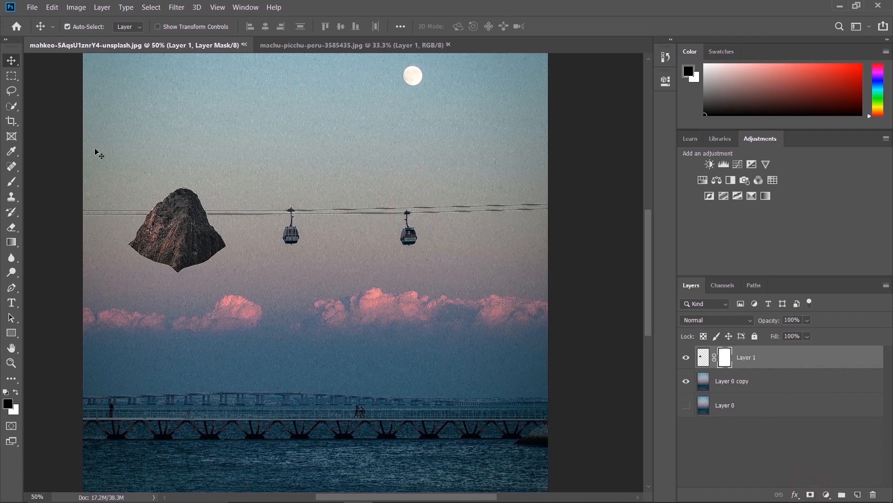
left_click(6, 186)
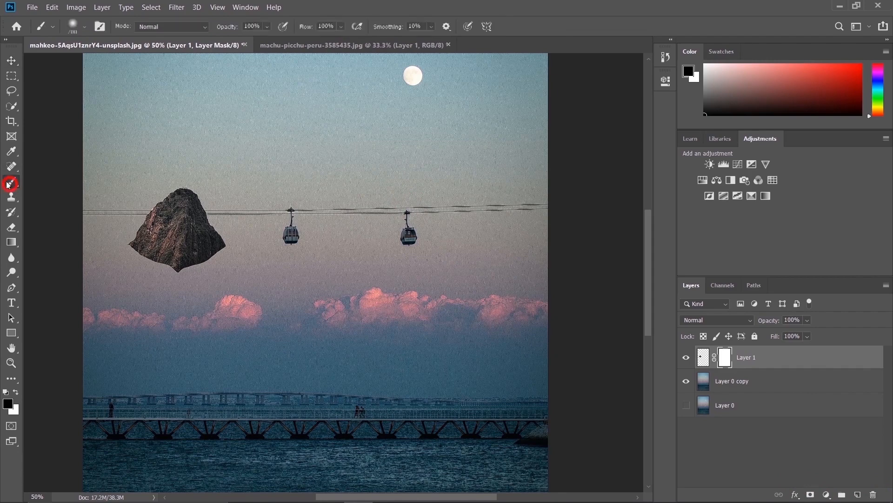
key("b")
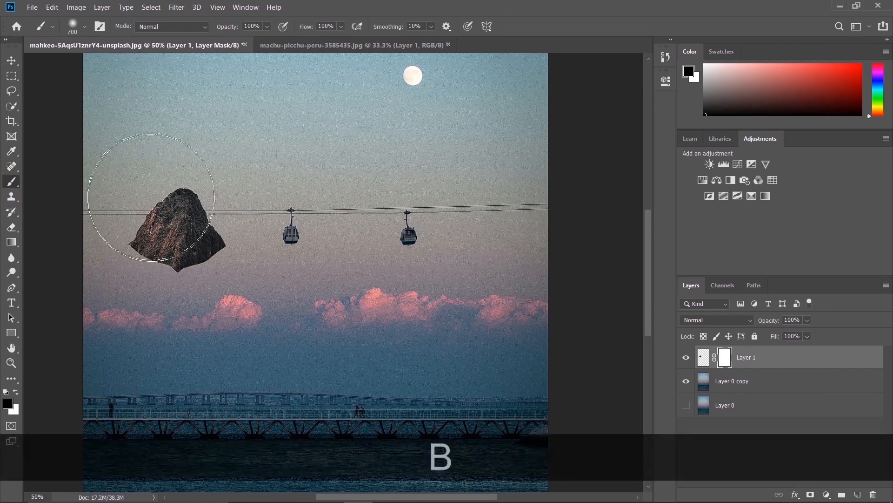
left_click(84, 30)
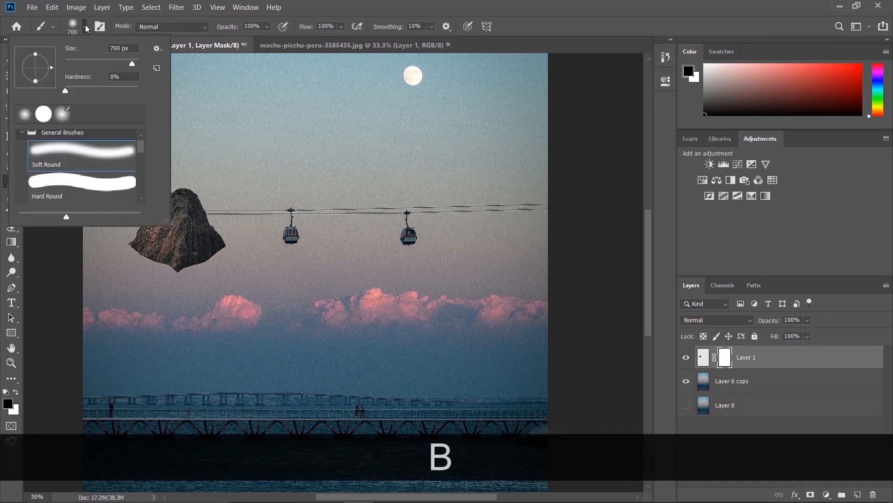
left_click(75, 26)
key("bracketleft")
key("bracketleft")
key("bracketleft")
key("bracketleft")
key("bracketleft")
key("bracketleft")
key("bracketleft")
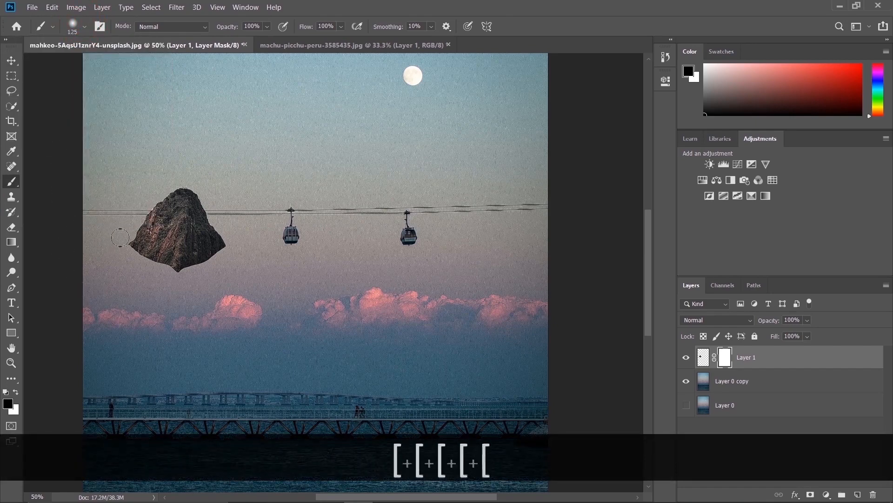
mouse_move(124, 240)
left_mouse_down()
mouse_move(137, 269)
mouse_move(134, 259)
mouse_move(175, 282)
mouse_move(141, 267)
mouse_move(186, 279)
mouse_move(229, 244)
mouse_move(220, 263)
left_mouse_up()
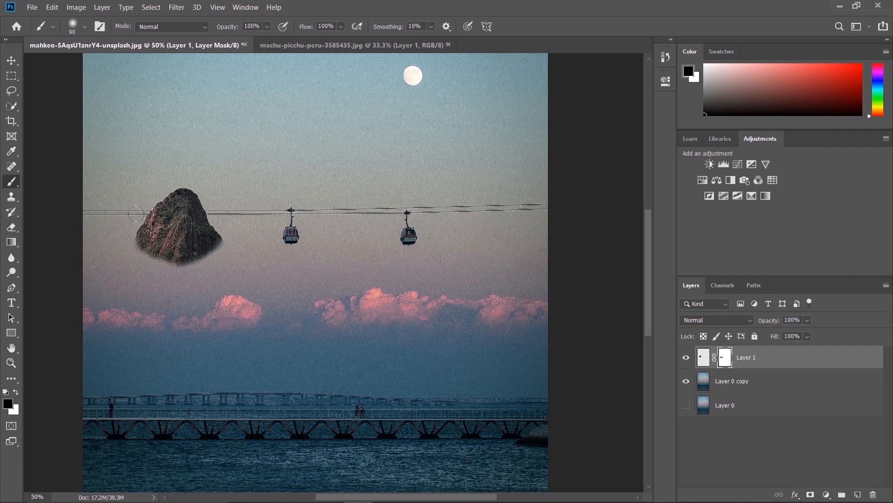
left_click(150, 184)
Duplicate the masked rock to the right of the cable cars and nudge the copy slightly down
left_click(11, 61)
key("alt")
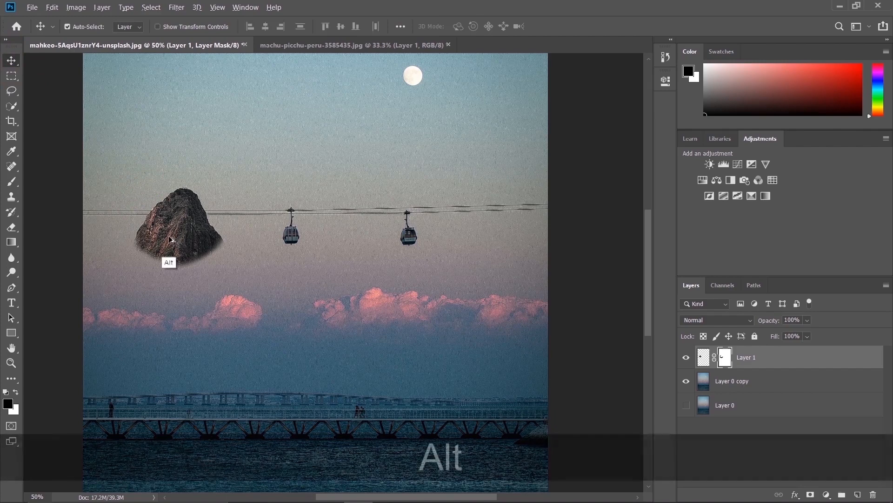
left_click_drag(170, 240, 474, 245)
key("Down")
key("Down")
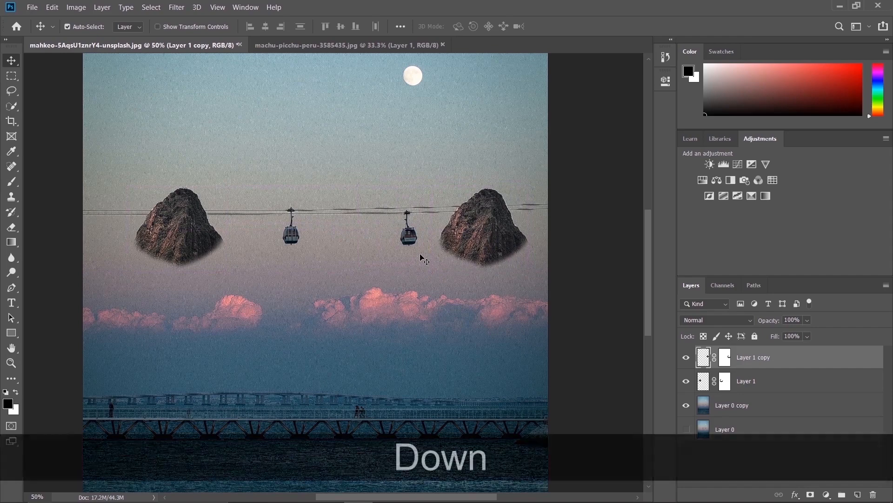
key("Down")
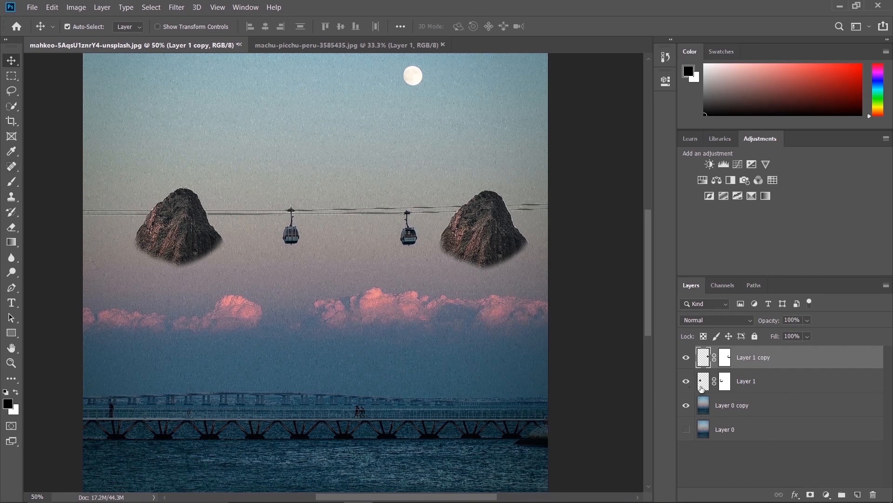
Try to hide the cables outside both rocks by painting sampled sky colour on a new layer above Layer 0 copy
left_click(740, 410)
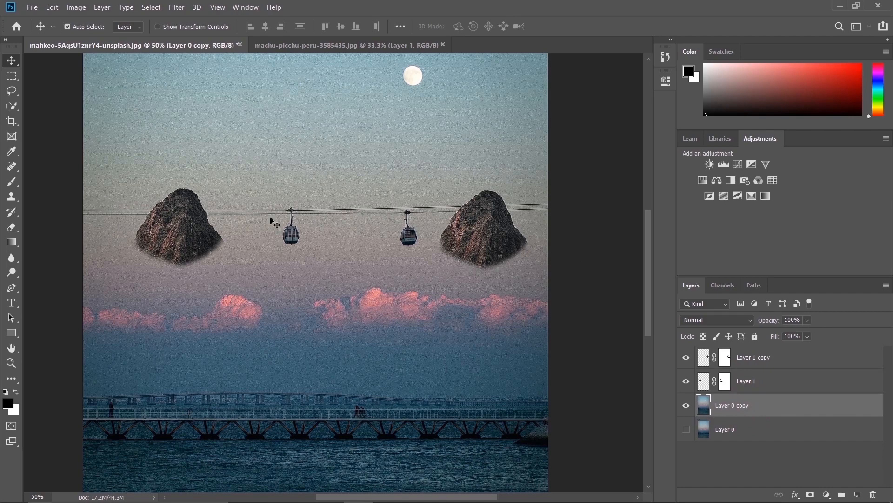
left_click(858, 494)
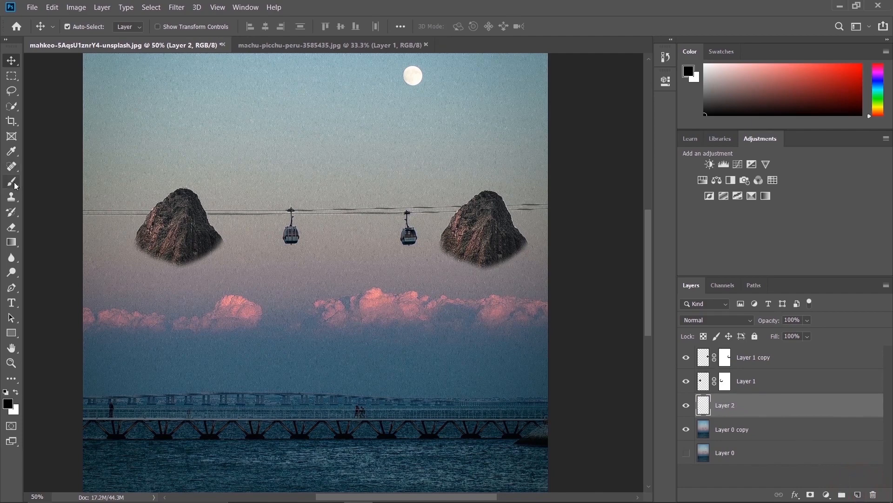
key("b")
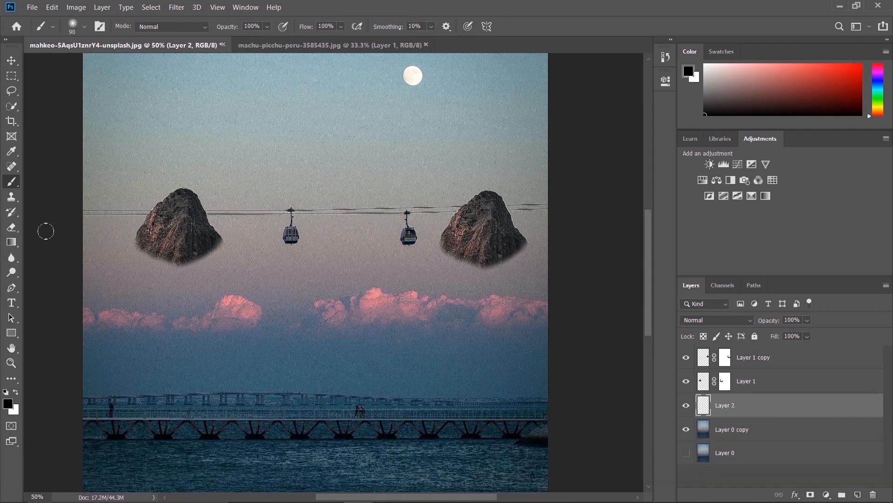
left_click(95, 200, "alt")
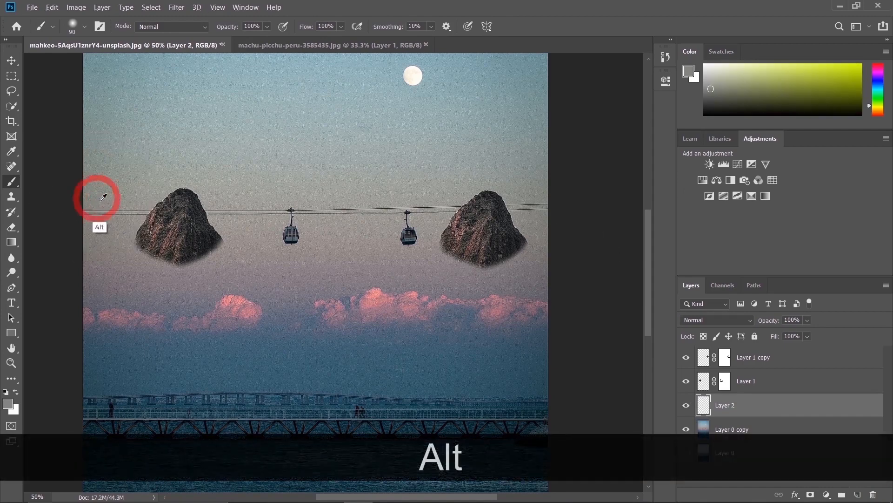
mouse_move(94, 212)
left_mouse_down()
mouse_move(139, 212)
mouse_move(122, 212)
mouse_move(129, 204)
left_mouse_up()
mouse_move(532, 204)
left_mouse_down()
mouse_move(518, 201)
mouse_move(561, 199)
left_mouse_up()
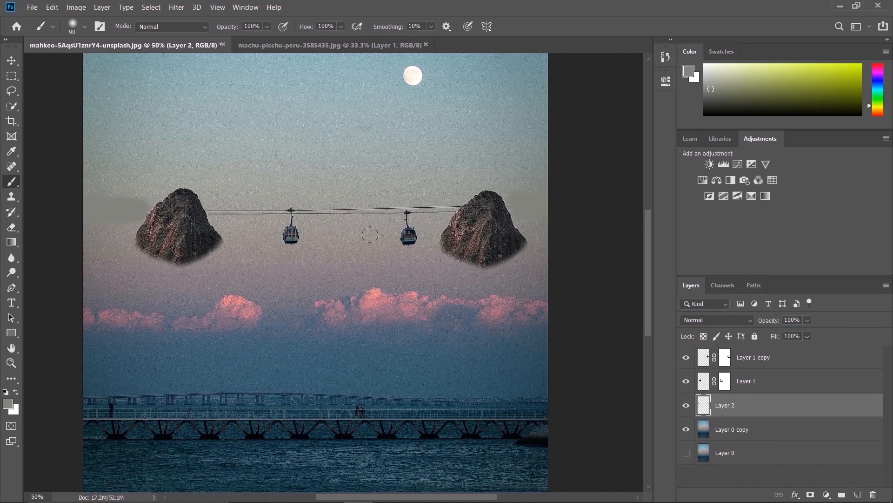
Undo the paint stroke beside the right rock and delete the painted Layer 2
key("ctrl+z")
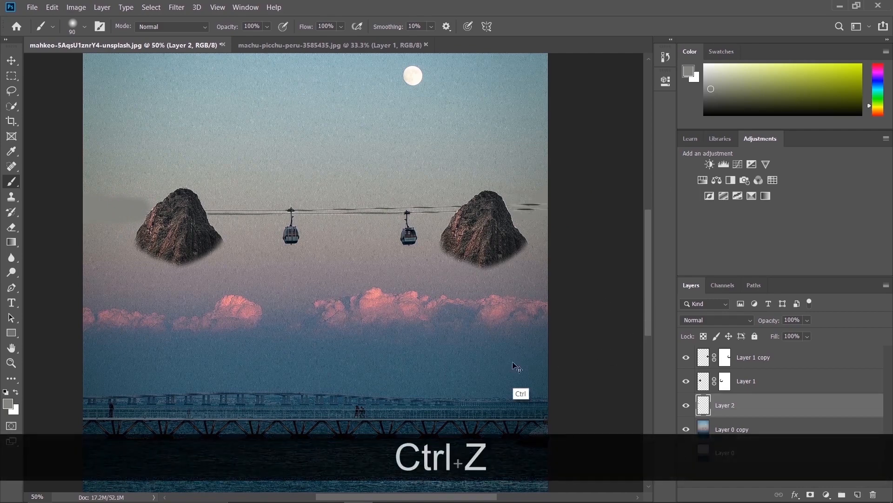
key("ctrl+alt+z")
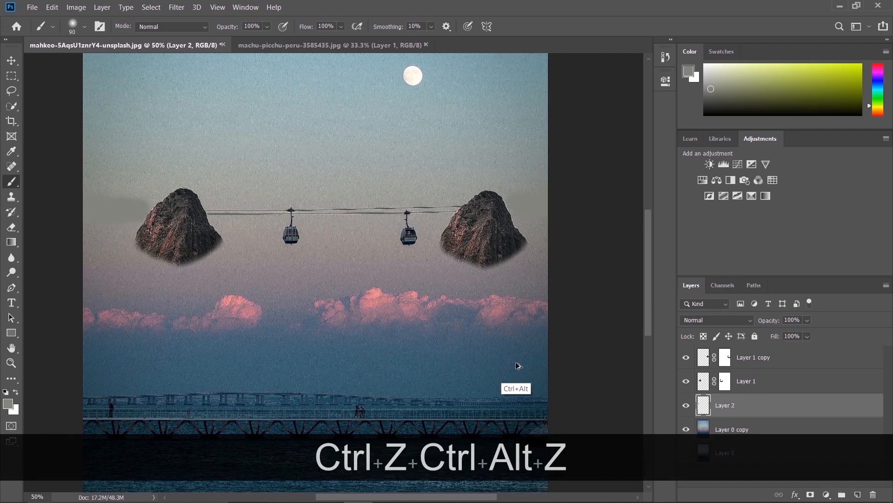
key("ctrl+alt+z")
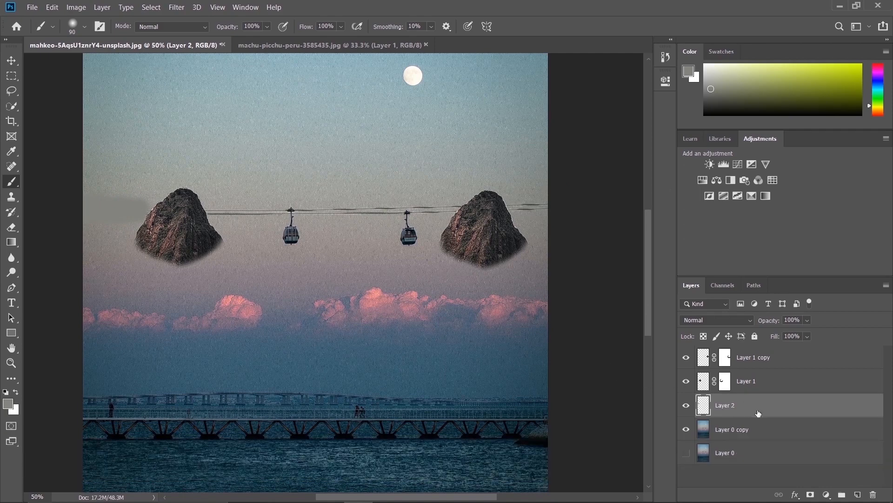
left_click(873, 494)
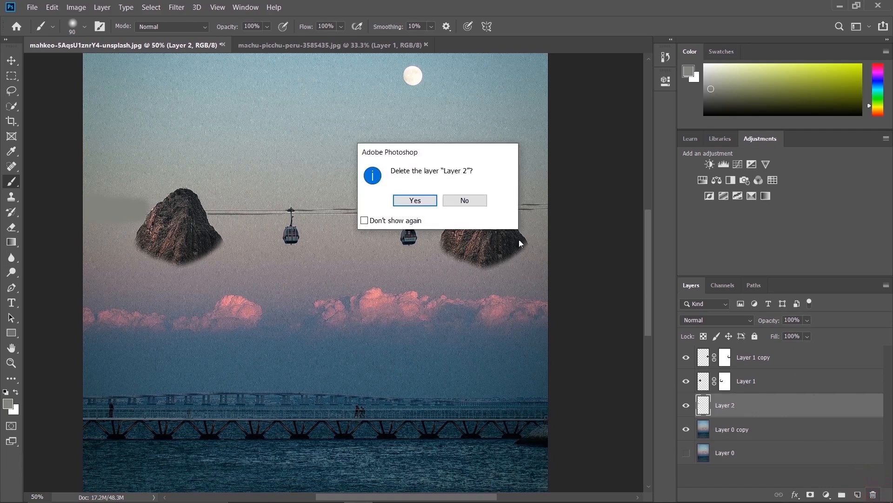
left_click(419, 198)
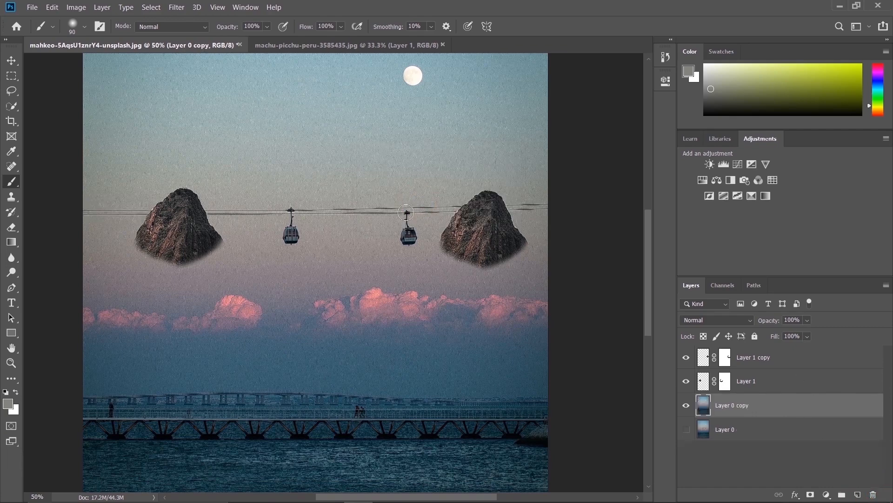
Remove the cables left of the left rock on Layer 0 copy with the Clone Stamp, sampling the sky just above them
left_click(12, 197)
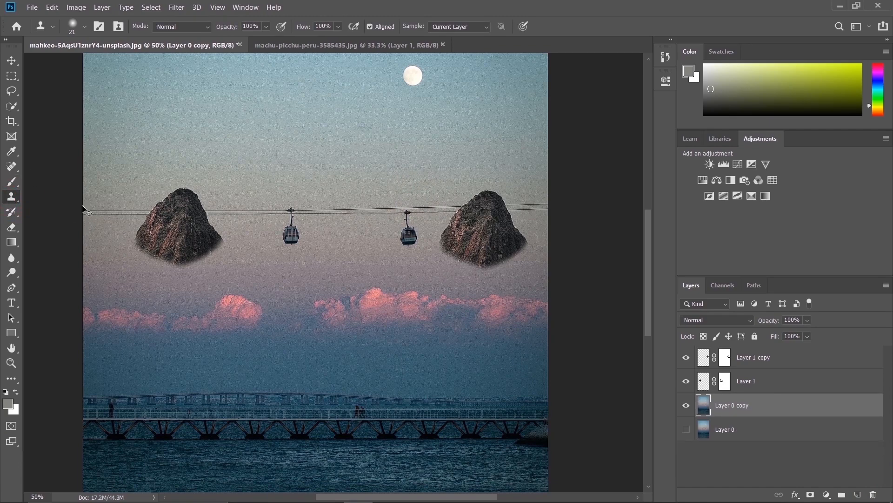
key("ctrl")
key("ctrl+equal")
key("ctrl+equal")
key("ctrl+equal")
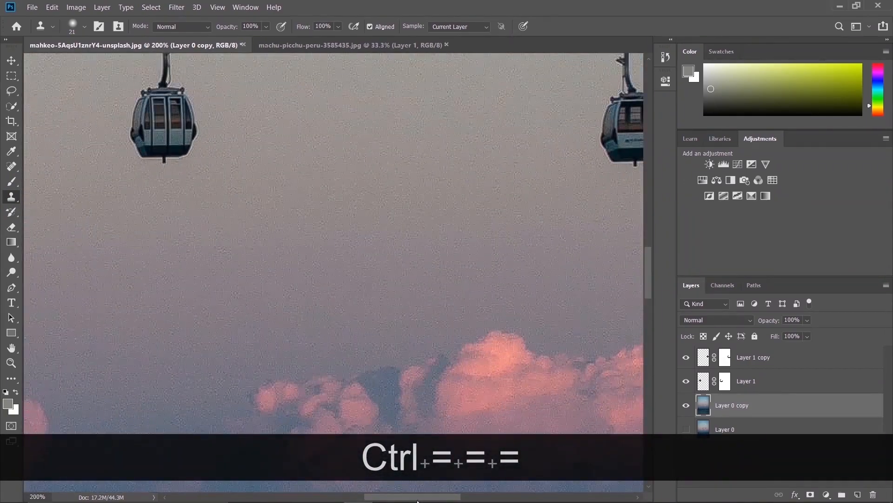
left_click_drag(418, 500, 301, 500)
left_click_drag(651, 288, 651, 250)
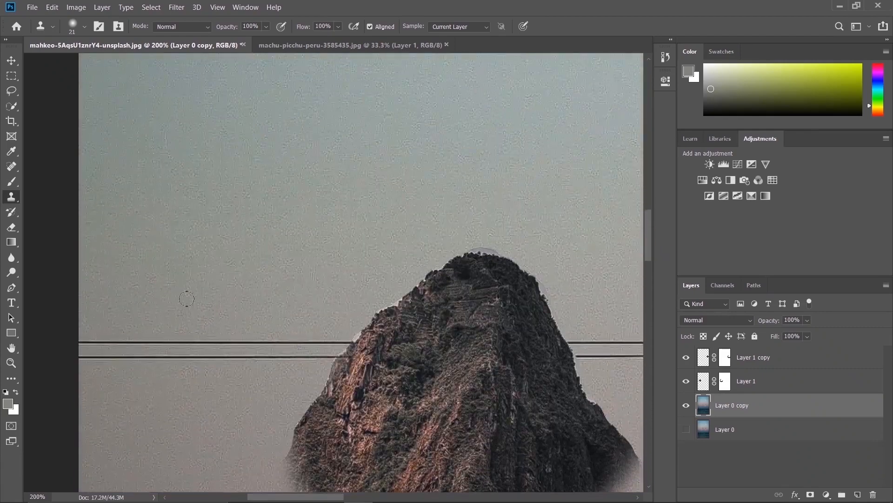
left_click(91, 317, "alt")
mouse_move(89, 340)
left_mouse_down()
mouse_move(112, 344)
mouse_move(137, 355)
mouse_move(122, 346)
mouse_move(158, 347)
mouse_move(164, 350)
mouse_move(149, 348)
mouse_move(161, 359)
mouse_move(175, 344)
mouse_move(243, 337)
mouse_move(226, 356)
mouse_move(276, 334)
mouse_move(298, 339)
mouse_move(262, 357)
mouse_move(313, 338)
mouse_move(329, 350)
mouse_move(349, 337)
mouse_move(328, 333)
left_mouse_up()
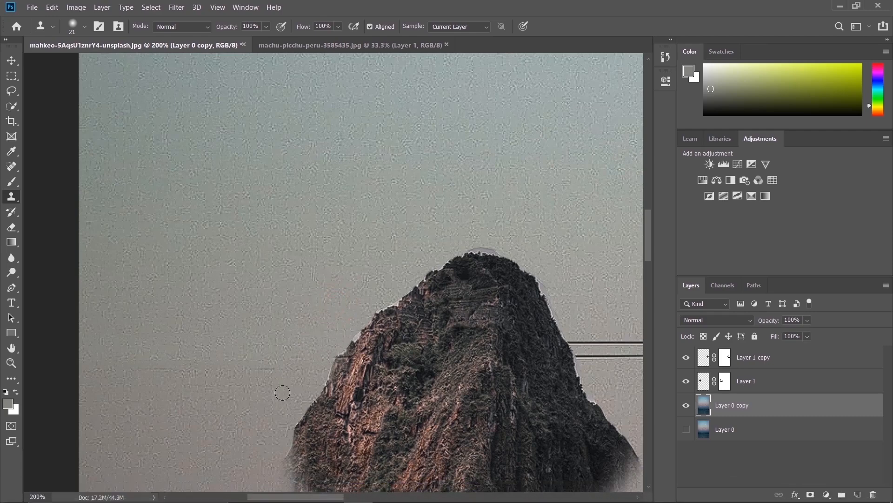
Clone sky over the cables between the right rock and the image's right edge, resampling clean sky above them
left_click_drag(270, 499, 492, 461)
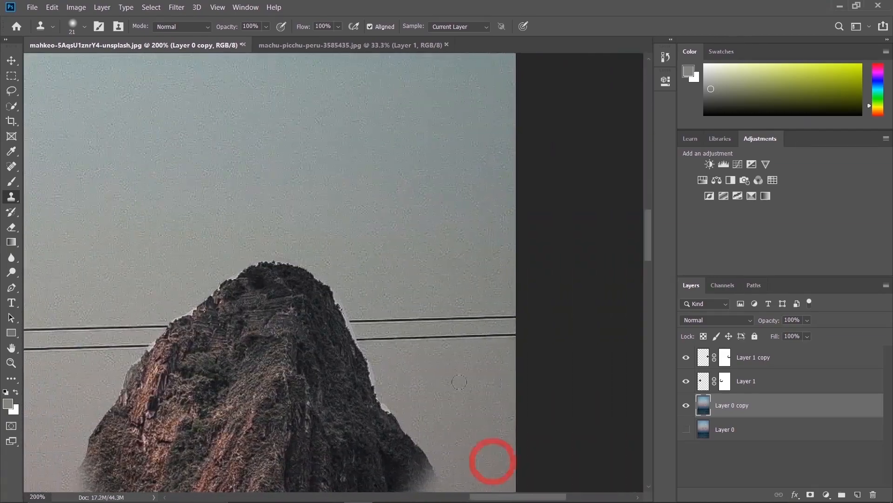
left_click(391, 306, "alt")
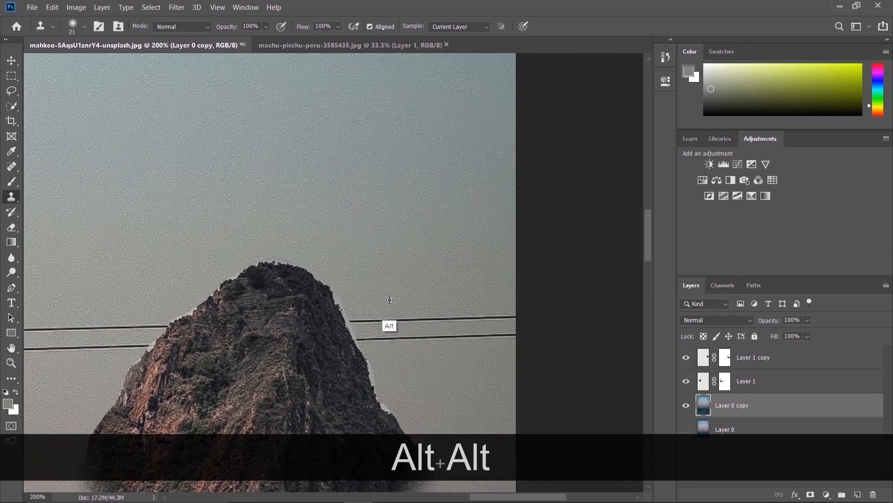
left_click(393, 324)
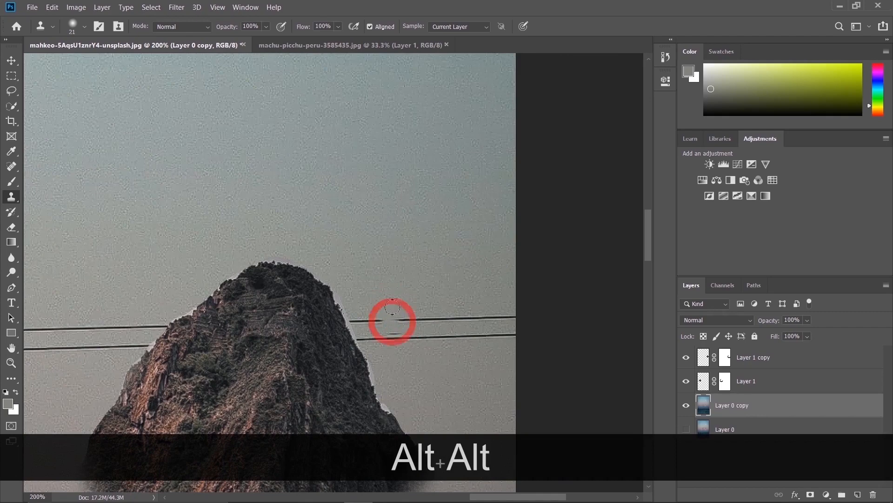
mouse_move(395, 315)
left_mouse_down()
mouse_move(351, 318)
mouse_move(377, 322)
mouse_move(381, 331)
mouse_move(369, 318)
left_mouse_up()
key("ctrl+z")
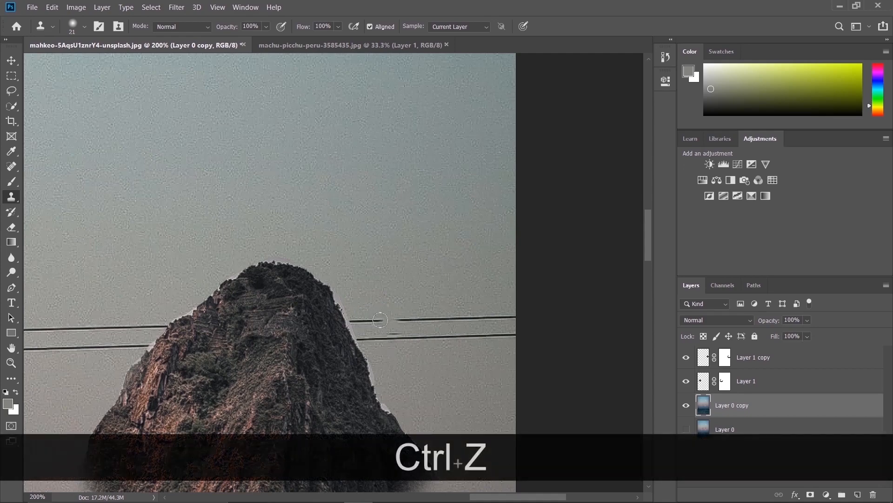
left_click(361, 268, "alt")
mouse_move(359, 310)
left_mouse_down()
mouse_move(362, 337)
mouse_move(379, 331)
mouse_move(373, 321)
mouse_move(390, 320)
mouse_move(458, 331)
mouse_move(450, 321)
mouse_move(464, 316)
mouse_move(464, 332)
mouse_move(503, 331)
mouse_move(468, 337)
mouse_move(500, 324)
left_mouse_up()
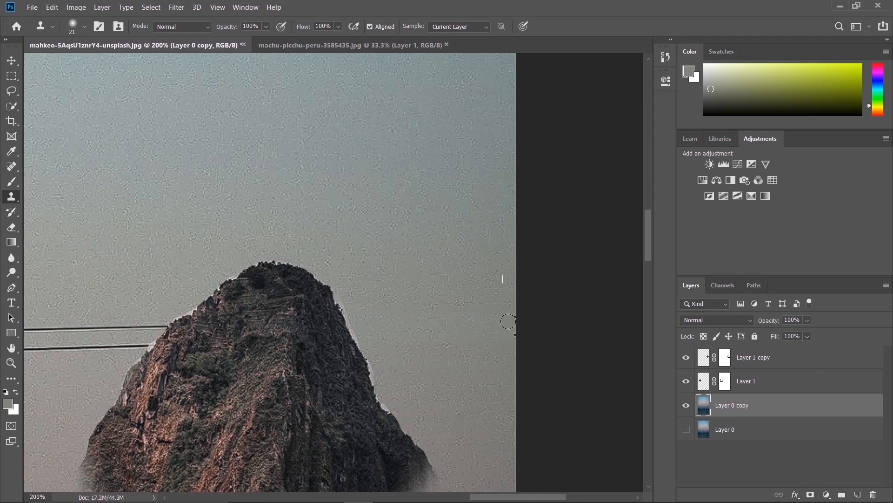
left_click(513, 323)
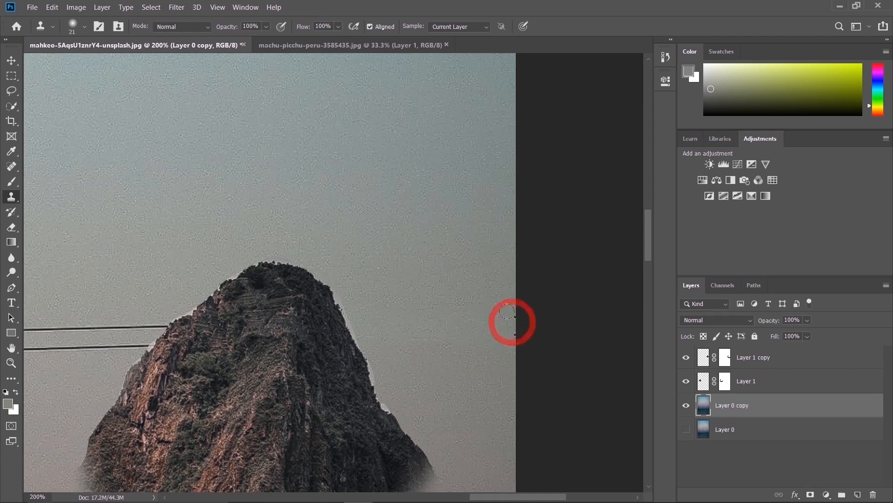
left_click(496, 274, "alt")
left_click_drag(513, 315, 514, 328)
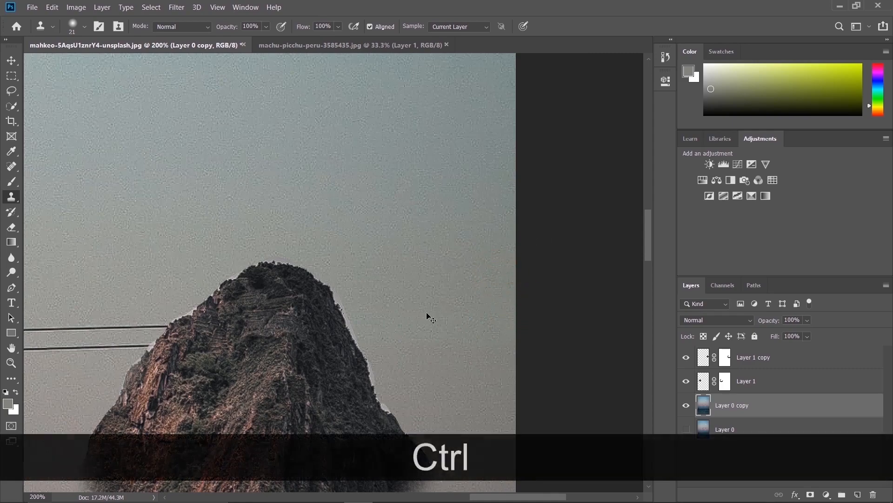
Examine the whole composite and the retouched sky around the right rock up close
key("ctrl+minus")
key("ctrl+minus")
key("ctrl+minus")
key("ctrl+minus")
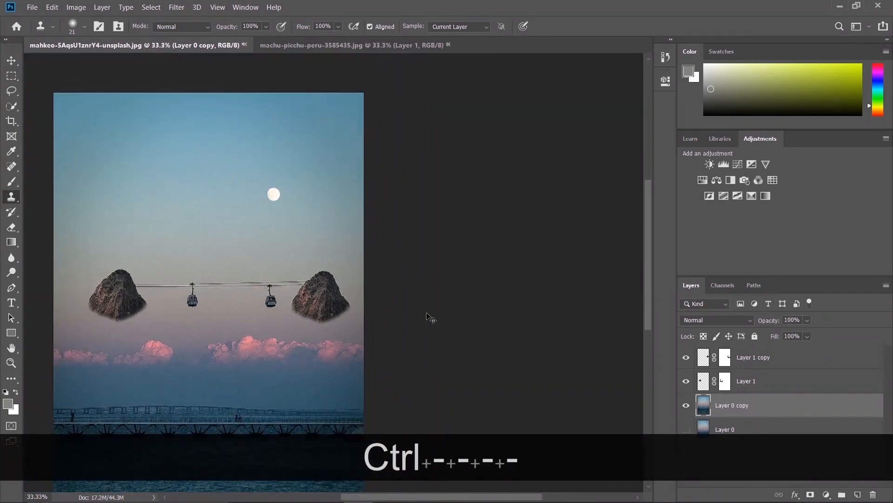
key("ctrl+equal")
key("ctrl+equal")
key("ctrl+equal")
key("ctrl+equal")
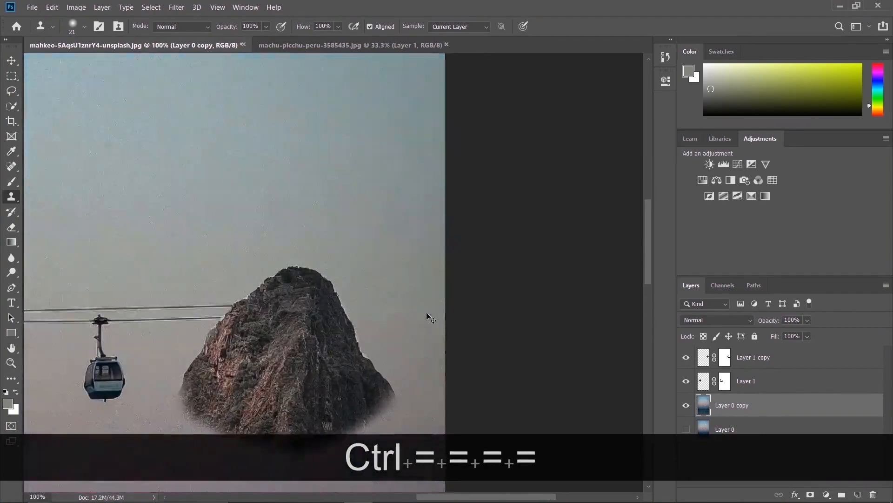
left_click_drag(649, 234, 648, 254)
mouse_move(494, 499)
left_mouse_down()
mouse_move(397, 496)
mouse_move(475, 481)
left_mouse_up()
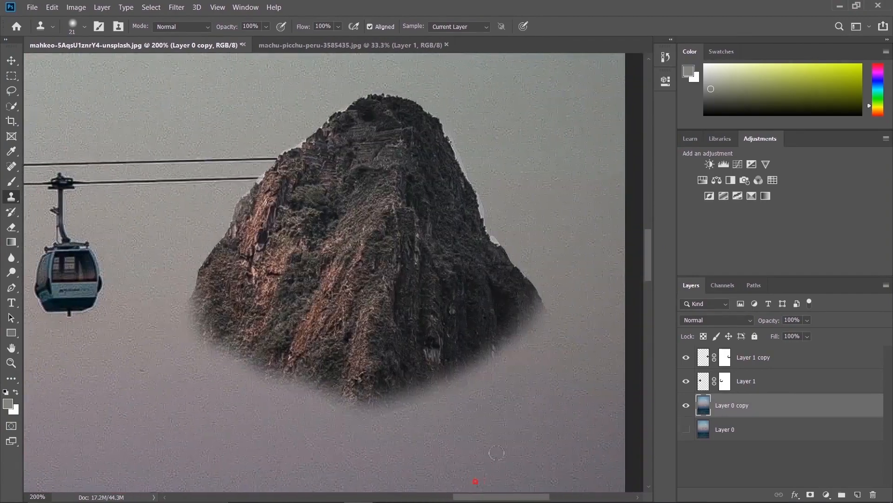
Remove the moon from the sky on Layer 0 copy by cloning the surrounding blue over it
left_click_drag(650, 262, 642, 184)
left_click_drag(509, 500, 465, 497)
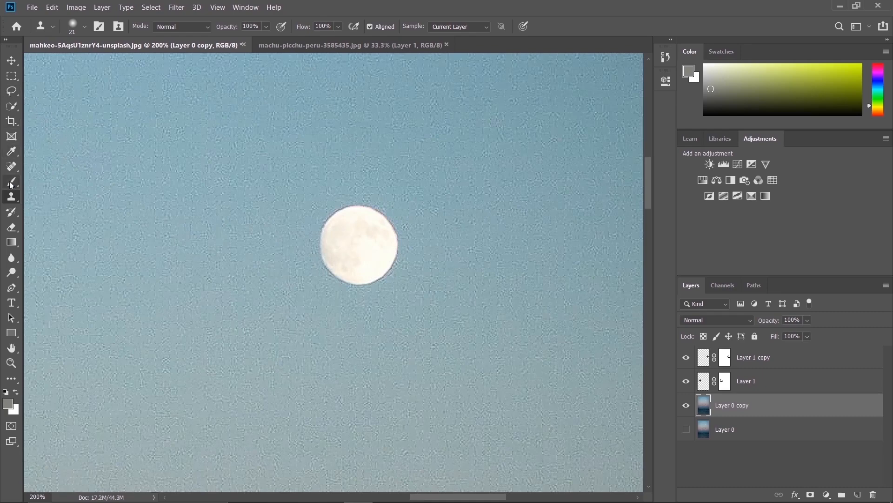
left_click(299, 222, "alt")
mouse_move(324, 225)
left_mouse_down()
mouse_move(375, 202)
mouse_move(364, 208)
mouse_move(374, 212)
mouse_move(344, 215)
mouse_move(354, 215)
mouse_move(336, 226)
mouse_move(393, 222)
mouse_move(331, 225)
mouse_move(374, 228)
mouse_move(334, 235)
mouse_move(392, 227)
mouse_move(323, 245)
mouse_move(402, 241)
mouse_move(334, 248)
mouse_move(365, 250)
mouse_move(348, 255)
mouse_move(383, 265)
mouse_move(352, 272)
mouse_move(392, 271)
mouse_move(340, 271)
left_mouse_up()
left_click(324, 148, "alt")
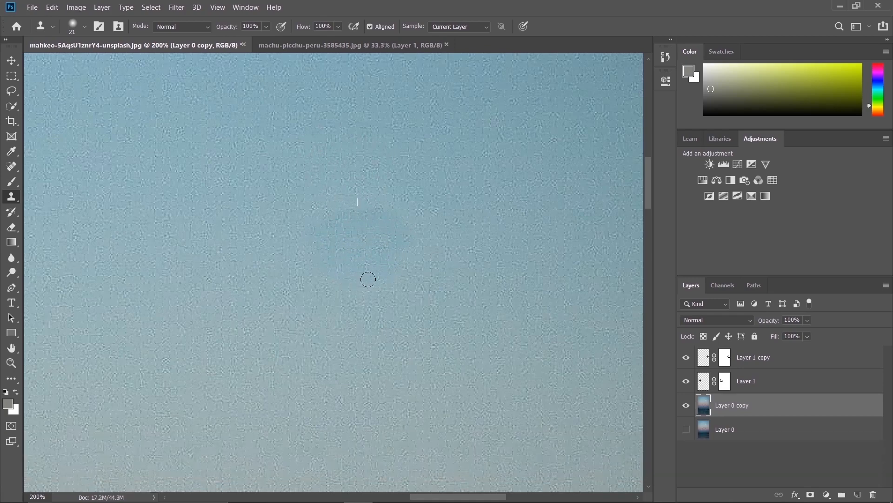
Examine the whole composite, the cable car line and the retouched patch of sky where the moon was
key("ctrl+minus")
key("ctrl+minus")
key("ctrl+minus")
key("ctrl+minus")
key("ctrl+minus")
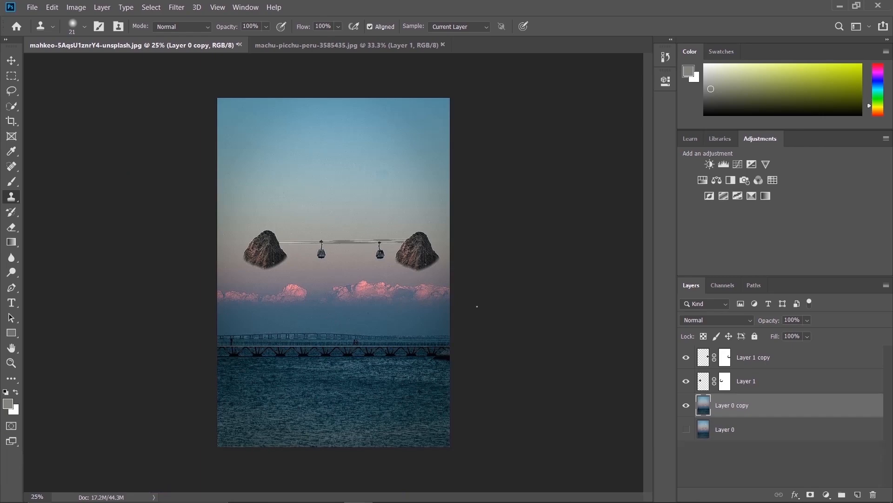
key("ctrl")
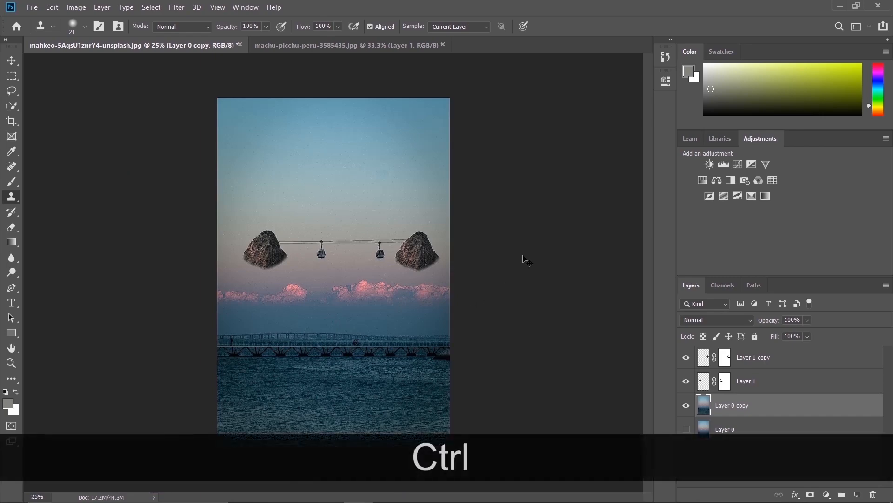
key("ctrl+equal")
key("ctrl+equal")
key("ctrl+equal")
key("ctrl+equal")
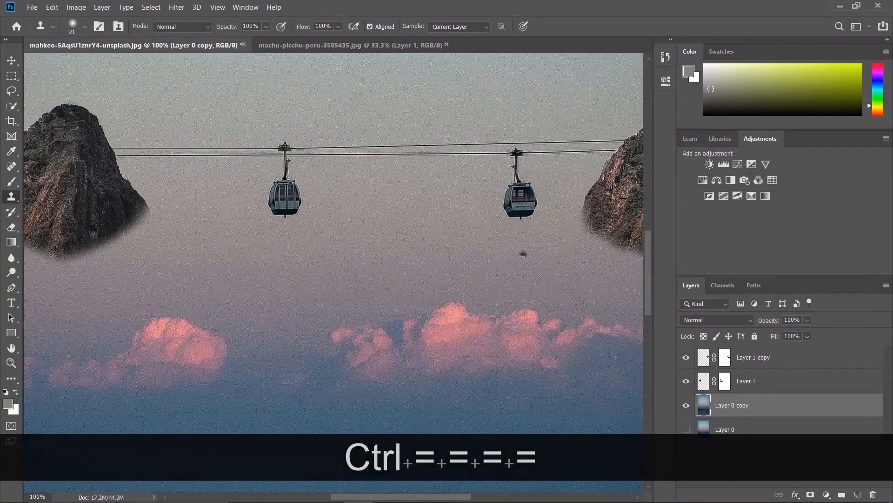
left_click_drag(369, 497, 407, 496)
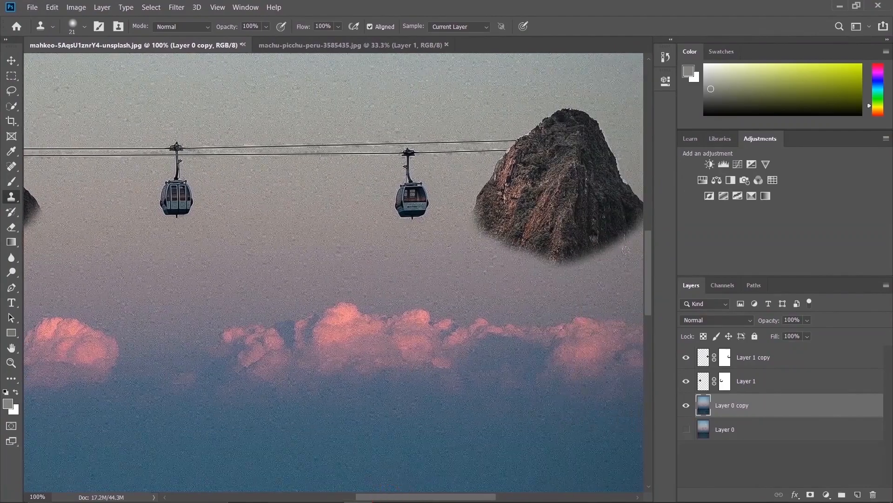
left_click_drag(649, 280, 638, 195)
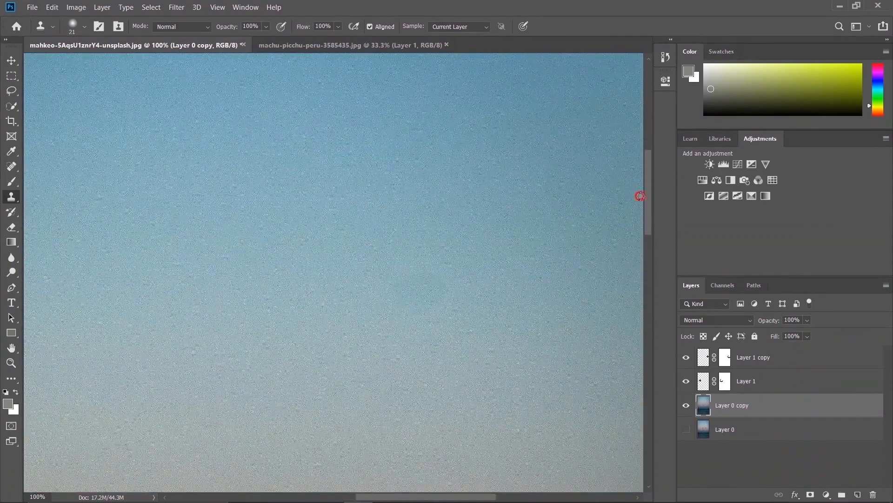
Try to blend the darker patch left by the moon by cloning sky sampled below it, and undo the stroke
left_click(411, 352, "alt")
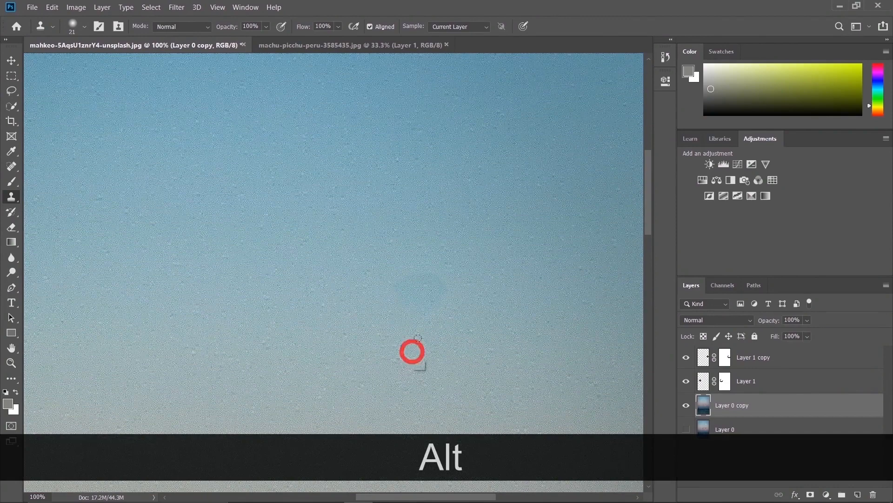
left_click(406, 370, "alt")
left_click_drag(417, 310, 439, 312)
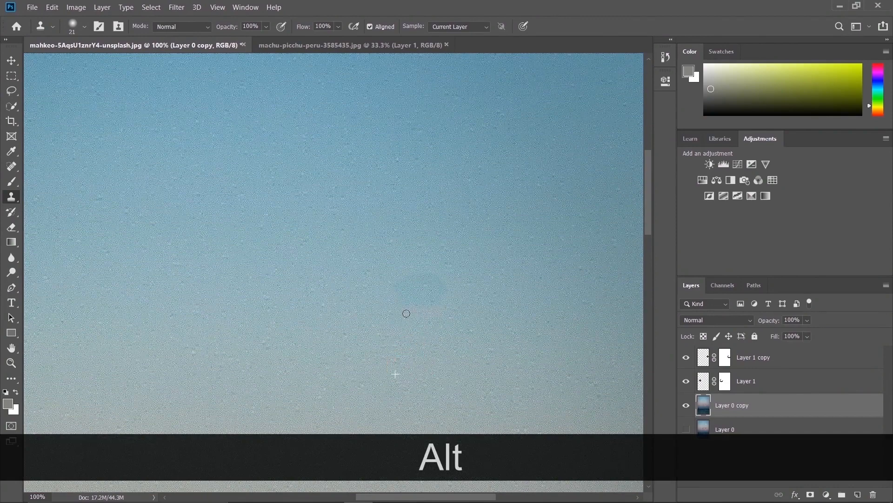
key("ctrl+z")
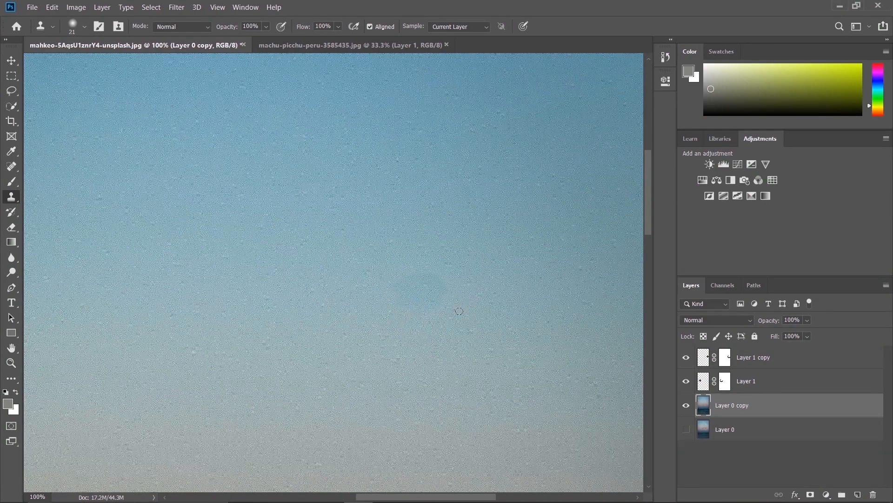
Blend the darker patch where the moon was into the sky on Layer 0 copy, cloning from the sky around it
left_click(376, 200, "alt")
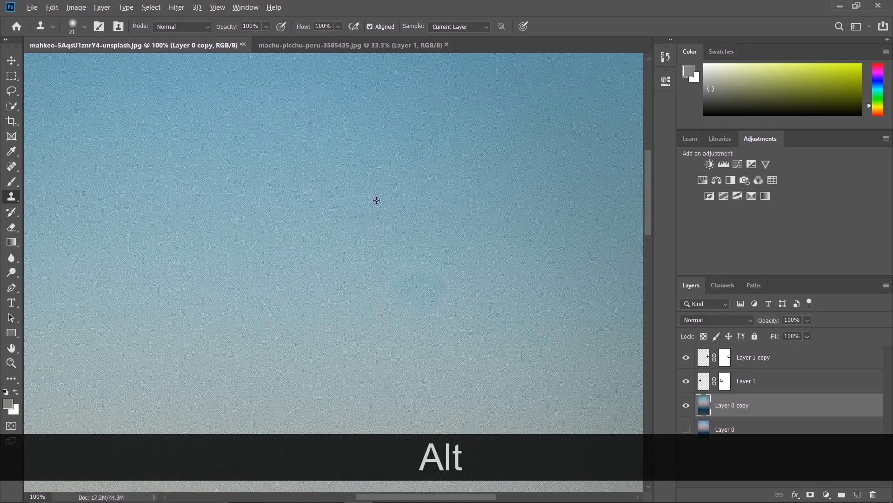
left_click(384, 275, "alt")
left_click(357, 290, "alt")
left_click(414, 305)
left_click(436, 307)
left_click(367, 289, "alt")
left_click(391, 287)
left_click(384, 299, "alt")
mouse_move(444, 287)
left_mouse_down()
mouse_move(408, 279)
mouse_move(436, 275)
mouse_move(419, 278)
mouse_move(445, 280)
mouse_move(450, 292)
mouse_move(408, 280)
mouse_move(373, 298)
left_mouse_up()
key("ctrl+minus")
key("ctrl+minus")
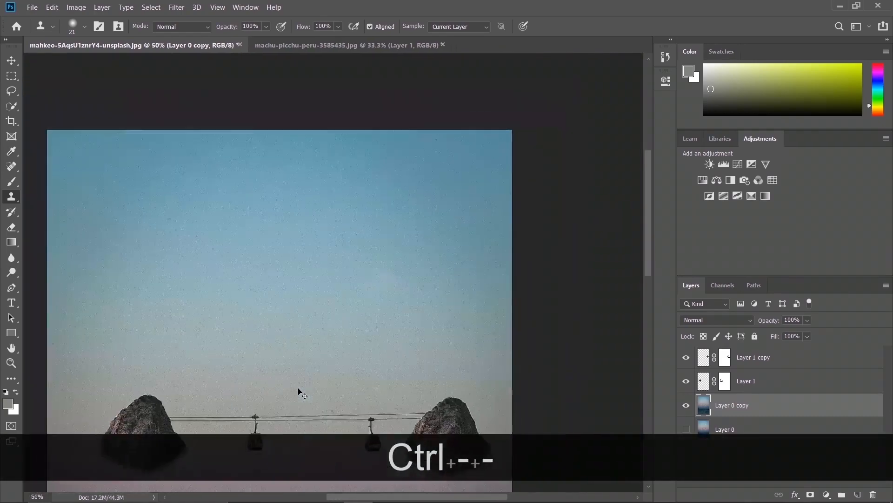
key("ctrl+minus")
key("ctrl+minus")
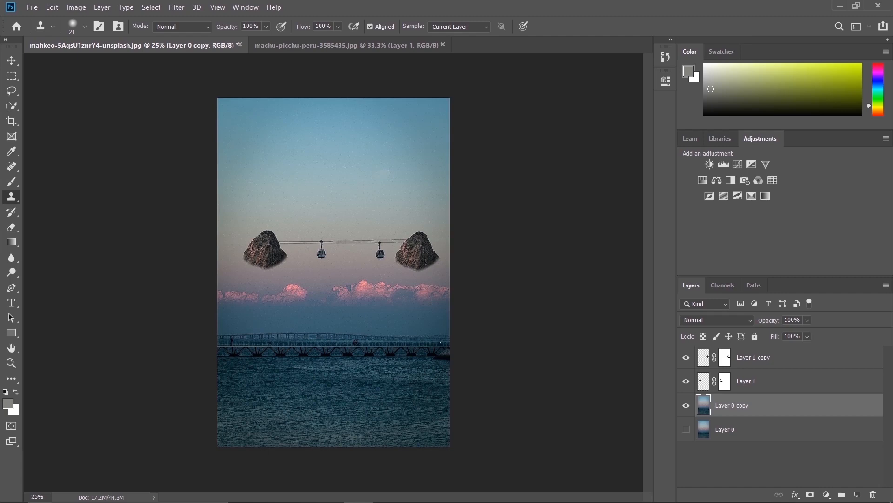
Try duplicating the left floating rock down to the horizon above the bridge, and undo the copy
left_click(11, 60)
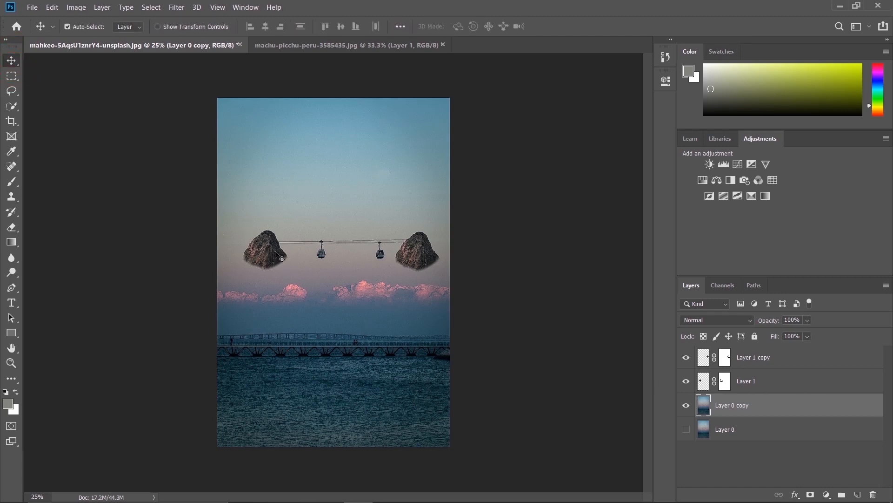
key("alt")
left_click_drag(267, 263, 272, 321)
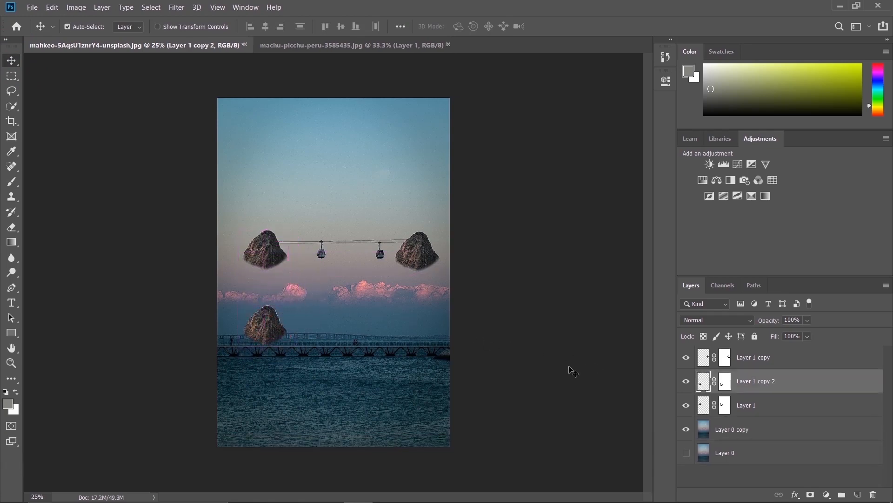
key("ctrl")
key("ctrl+z")
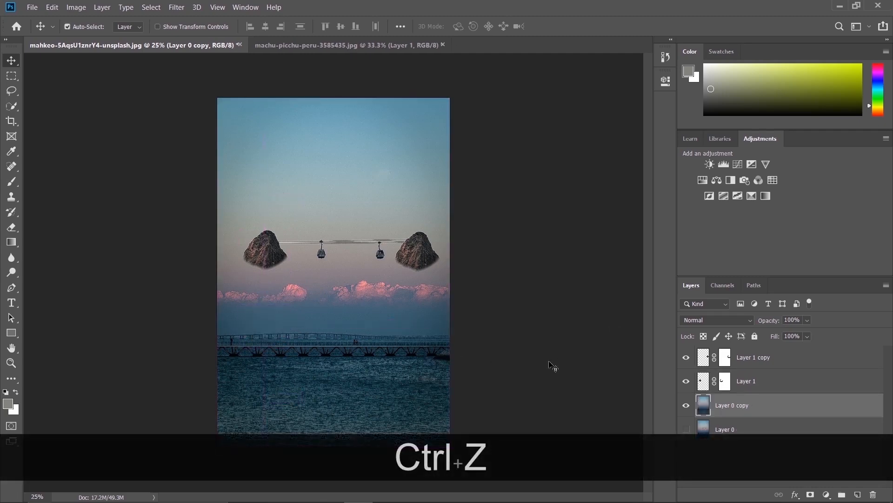
Put Layer 1 copy and Layer 1, the two floating rocks, together in a new layer group
left_click(745, 382)
left_click(748, 368)
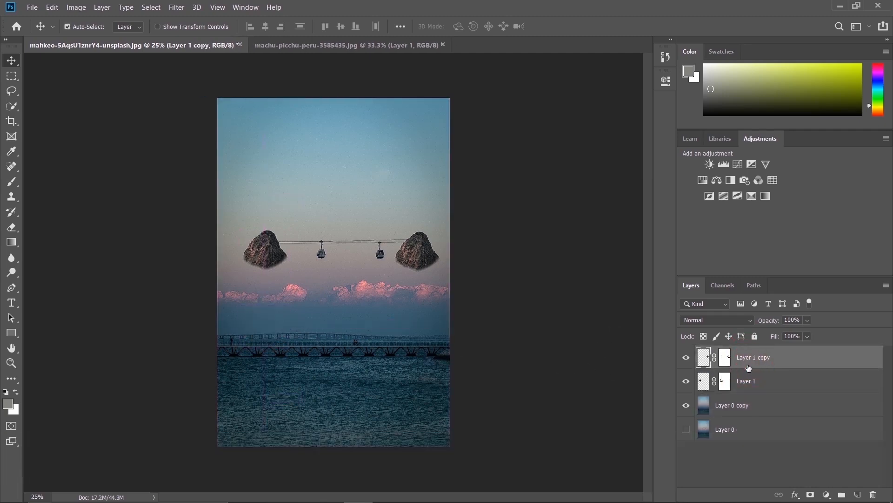
left_click(747, 389, "ctrl")
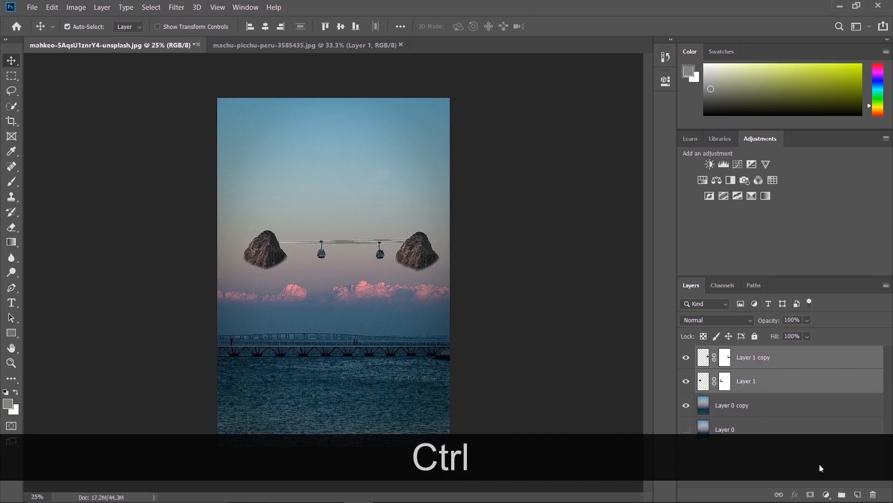
left_click(843, 495, "ctrl")
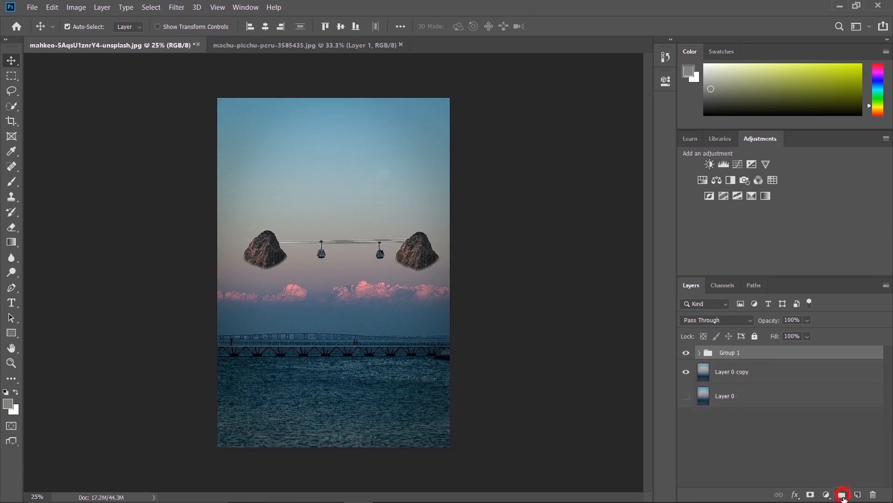
Rename the new layer group "floating rocks"
double_click(742, 354)
key("BackSpace")
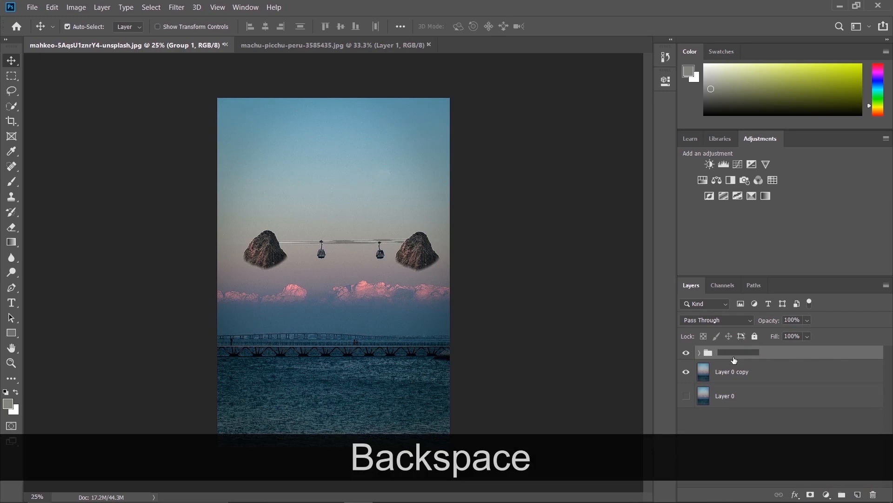
type("flo")
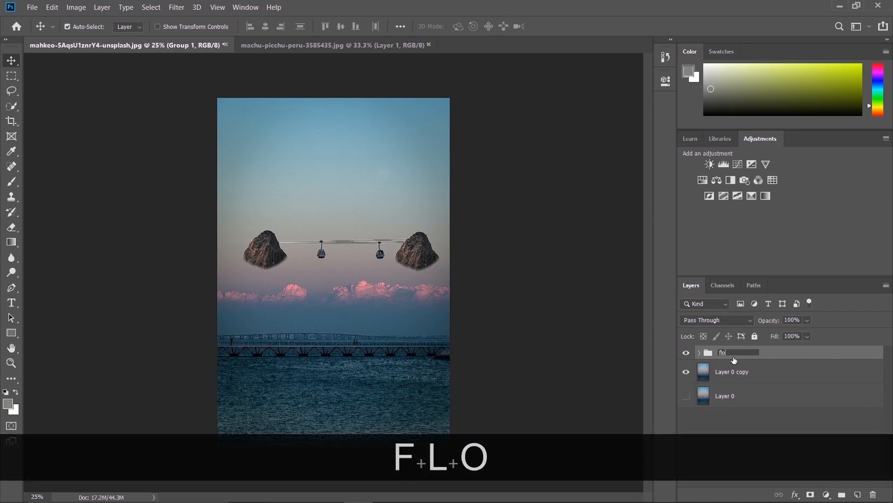
type("ating rock")
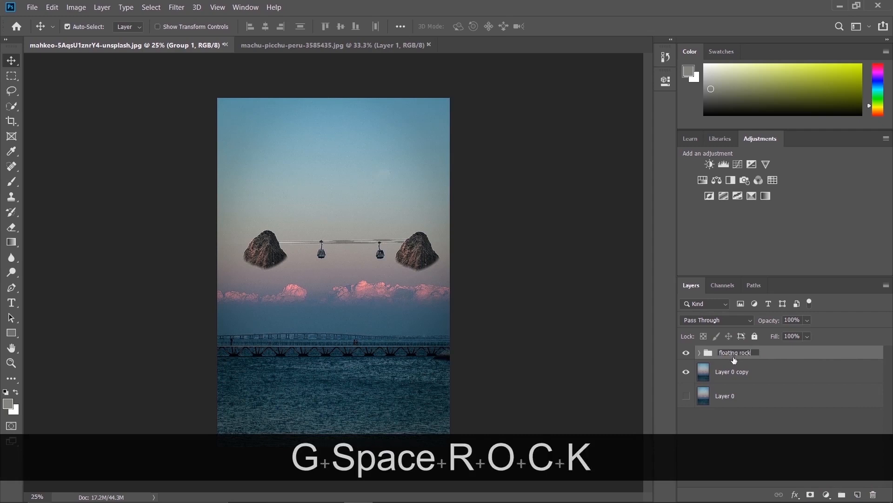
type("s")
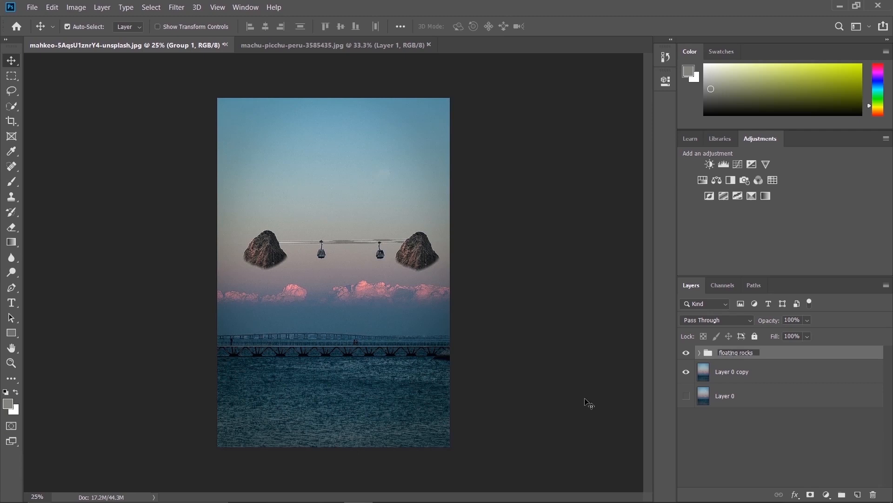
left_click(765, 372)
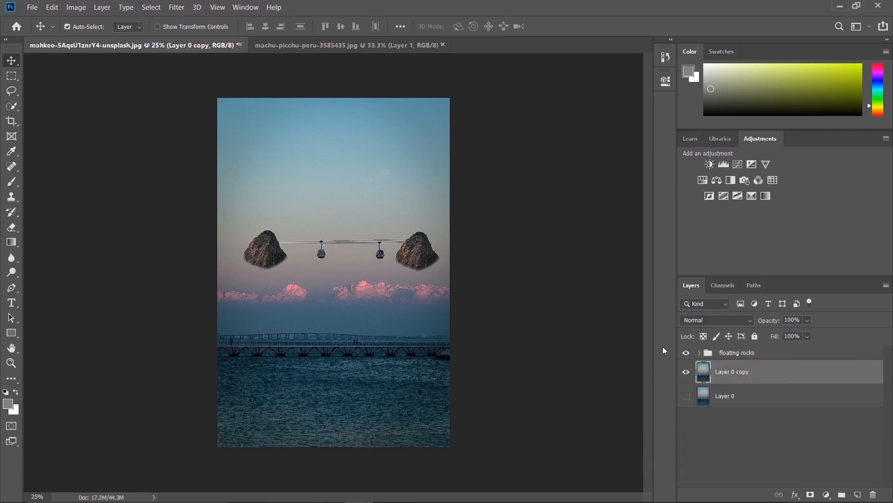
Duplicate the left floating rock straight down onto the bridge
left_click(734, 353)
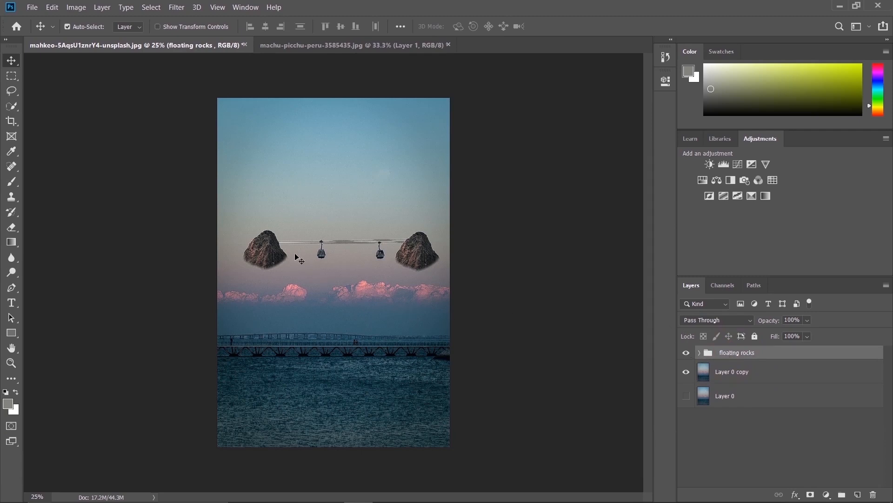
key("alt")
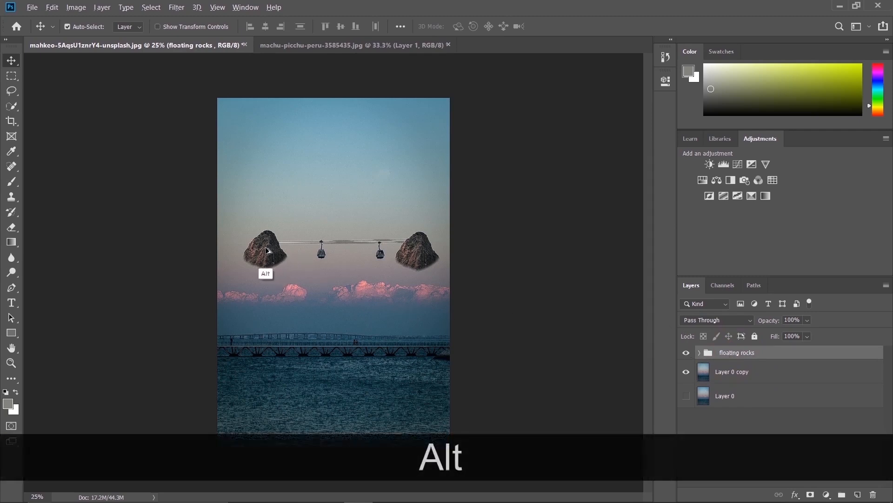
left_click_drag(267, 258, 268, 351)
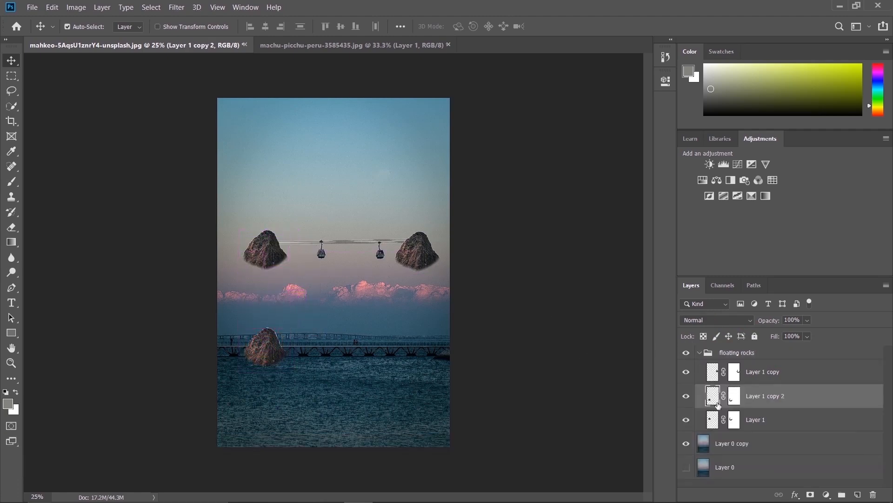
Take Layer 1 copy 2 out of the floating rocks group, place it at the top of the layer stack, and collapse the group
left_click_drag(769, 404, 775, 426)
left_click(699, 353)
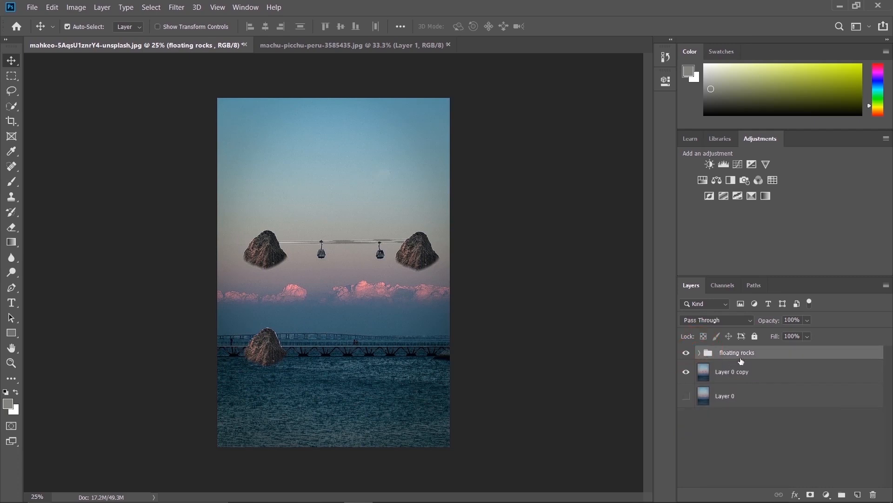
left_click(699, 352)
left_click_drag(762, 428, 762, 343)
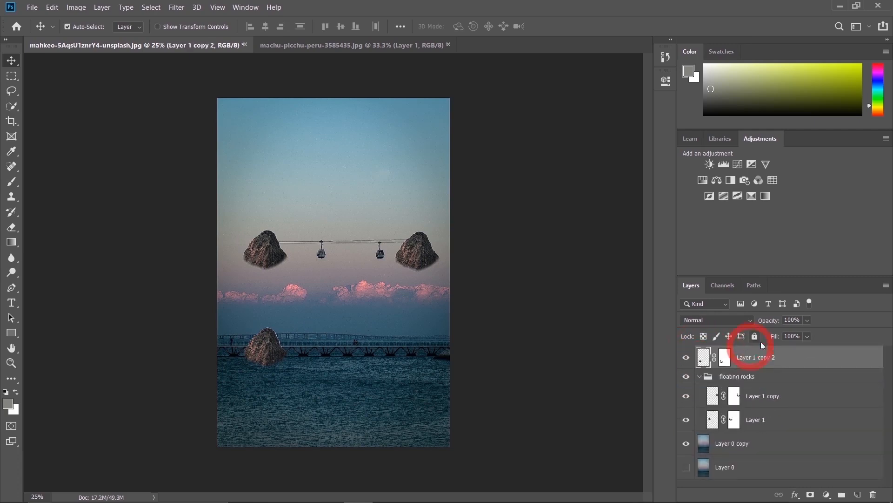
left_click(700, 376)
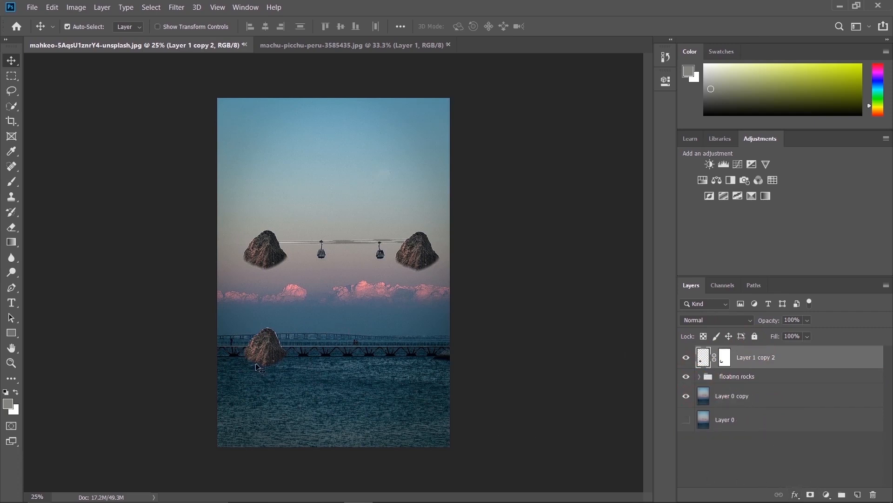
Position the rock copy at the water's edge and rotate it upside down with Free Transform, about -178 degrees
left_click_drag(263, 354, 271, 362)
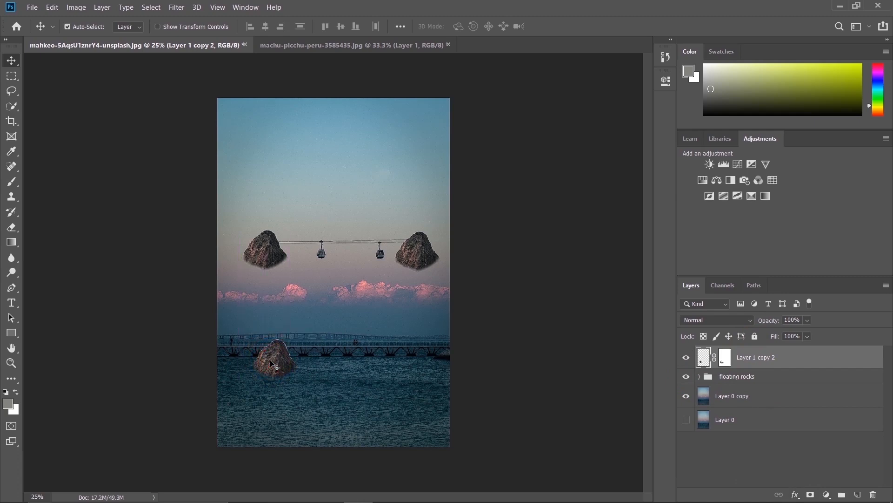
key("ctrl+t")
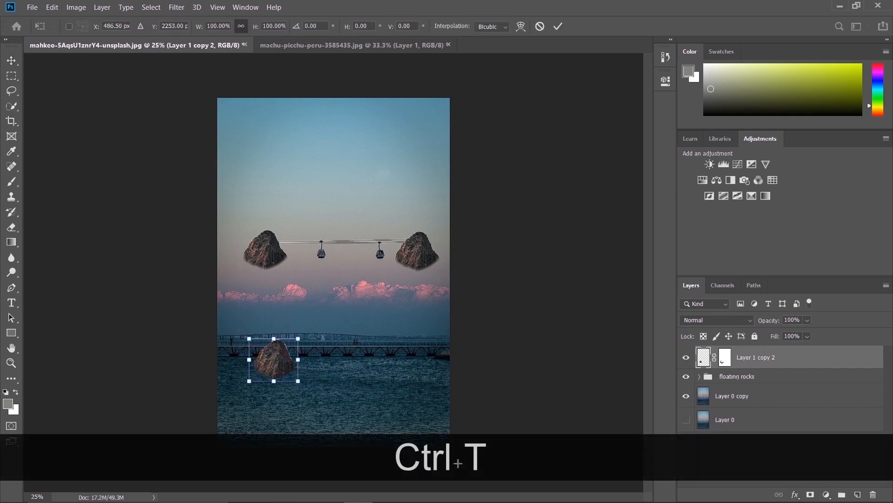
left_click_drag(314, 333, 220, 401)
left_click_drag(288, 356, 306, 400)
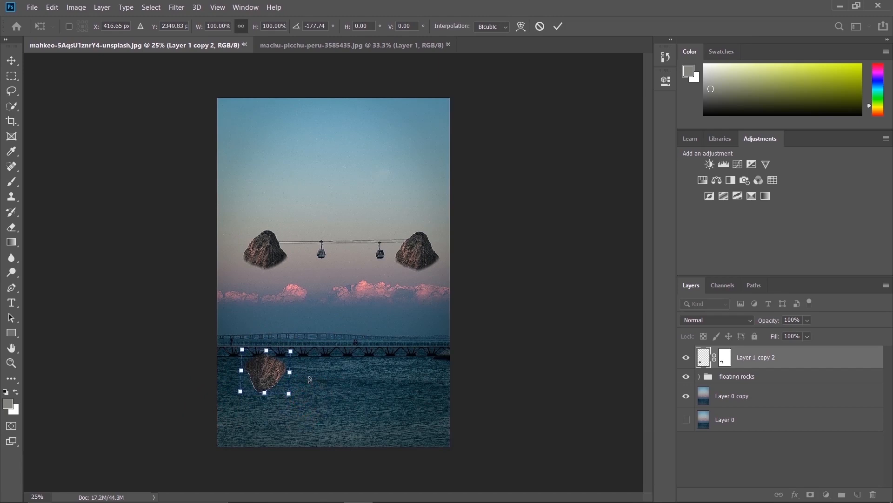
Lower the upside-down rock into the water beneath the left floating rock, fine-tune its rotation to about 178.4 degrees, and apply the transform
key("Down")
key("Down")
key("Down")
key("Down")
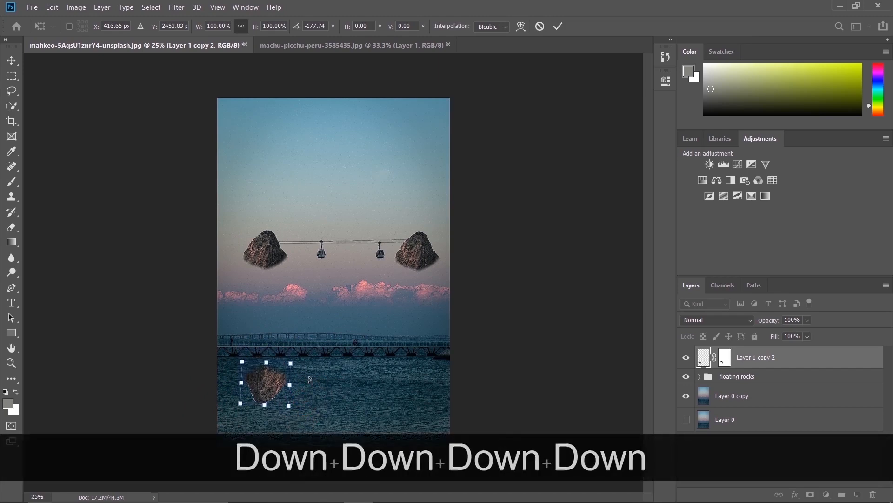
key("Down")
key("Down")
key("Down")
key("Down")
key("Down")
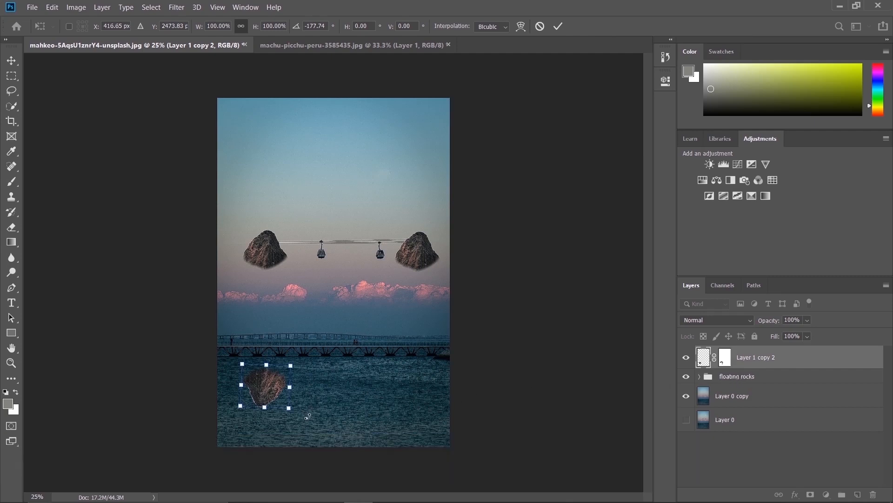
left_click_drag(313, 415, 311, 415)
left_click_drag(275, 392, 272, 393)
key("Return")
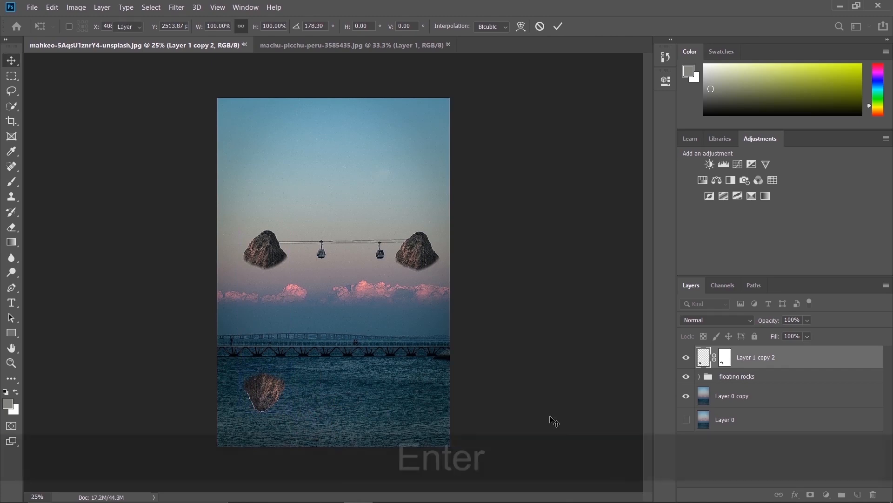
Add a Hue/Saturation adjustment with Lightness -47 and clip it to Layer 1 copy 2, the upside-down rock
left_click(701, 180)
left_click_drag(569, 205, 533, 204)
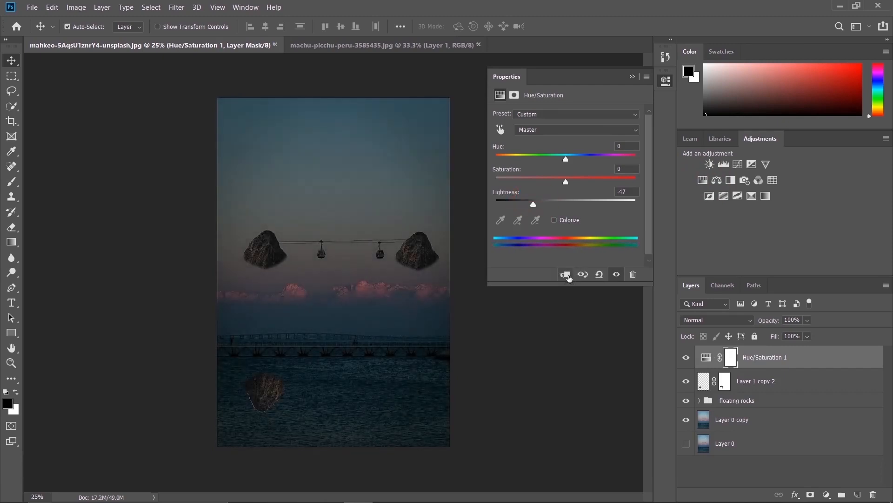
left_click(564, 274)
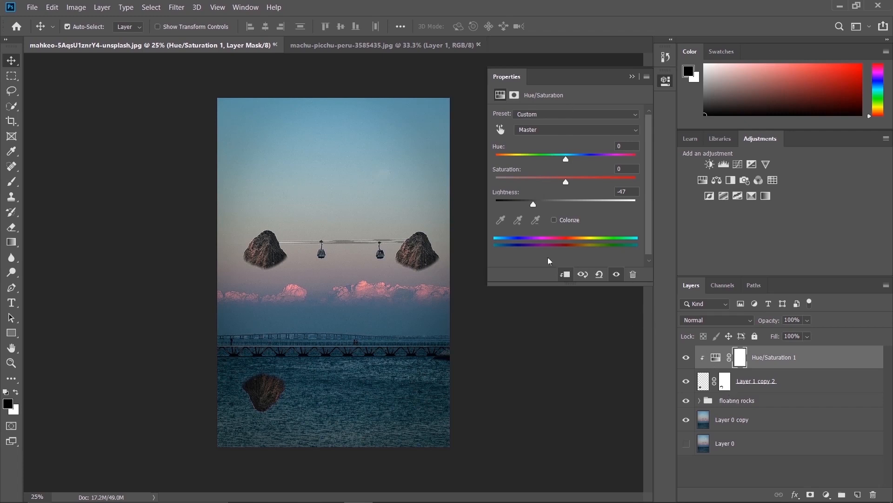
Set the Hue/Saturation 1 lightness to -100 and lower the opacity of Layer 1 copy 2, the upside-down rock
left_click_drag(531, 205, 501, 203)
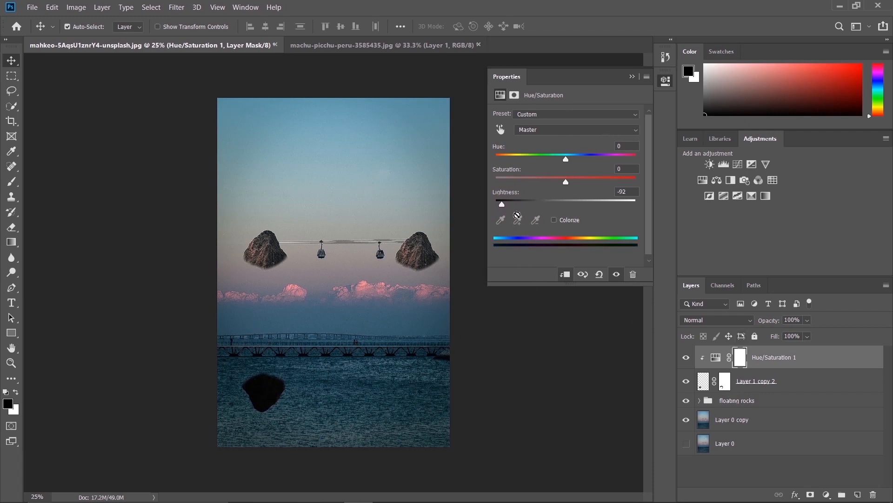
left_click_drag(502, 204, 495, 205)
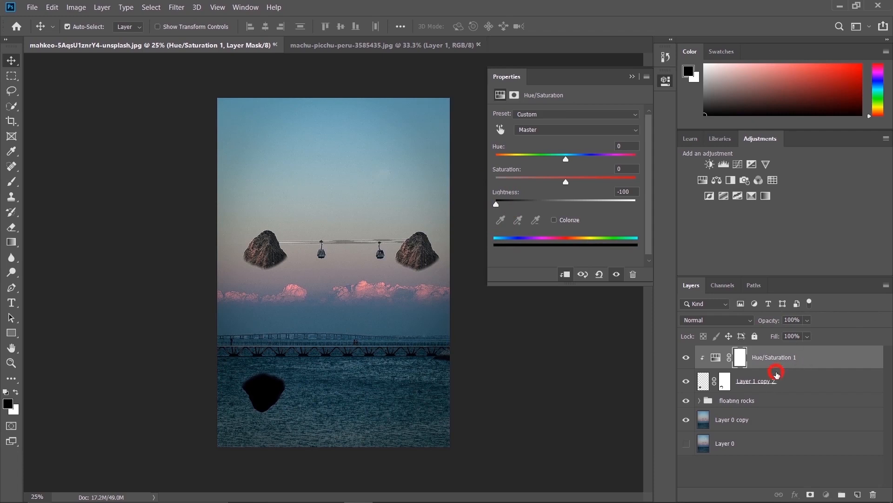
left_click(778, 381)
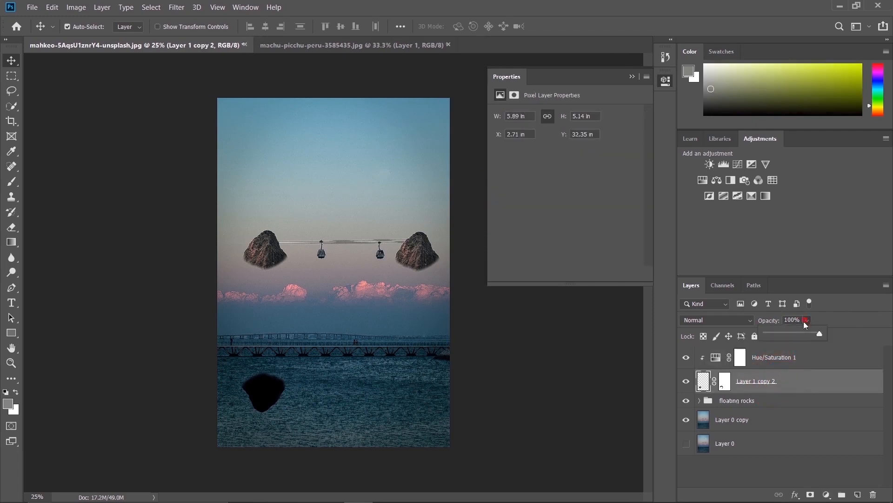
left_click_drag(816, 331, 774, 333)
Hide the Hue/Saturation 1 adjustment and restore Layer 1 copy 2 to 100% opacity
left_click(782, 357)
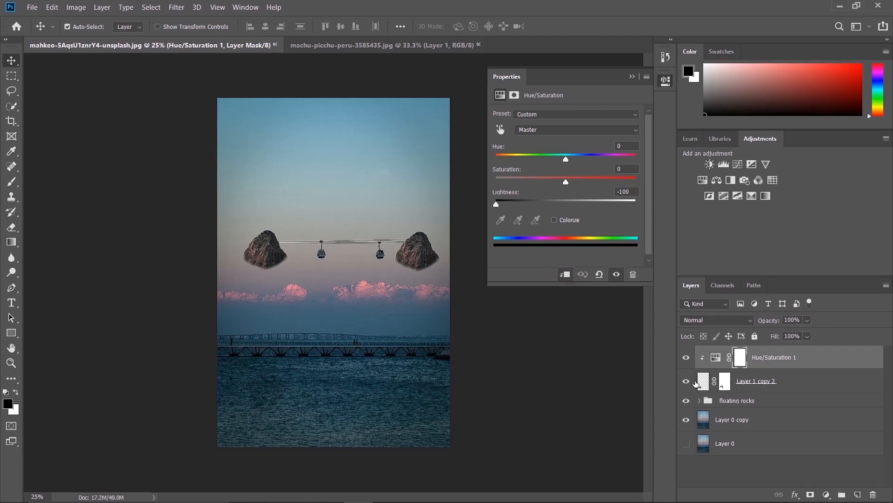
left_click(686, 358)
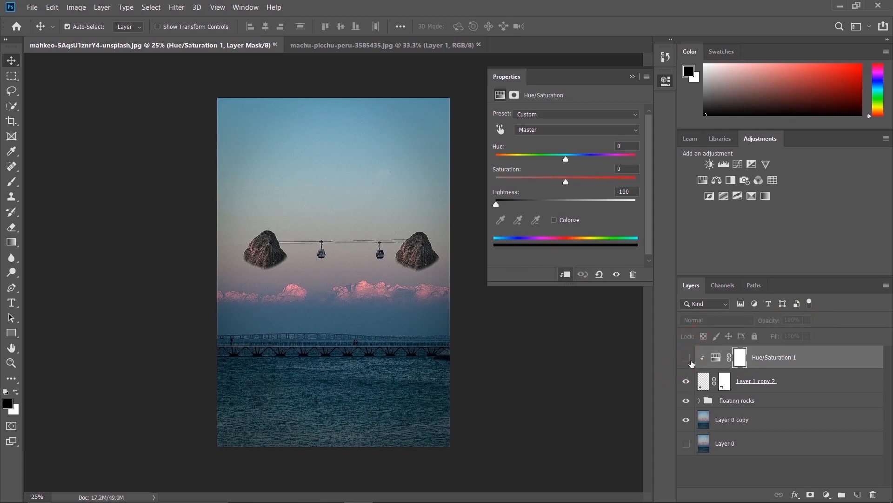
left_click(756, 379)
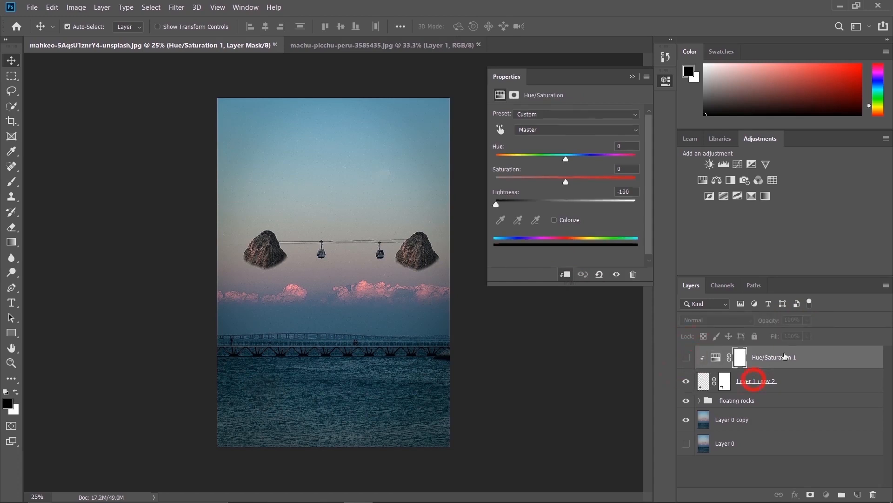
left_click_drag(806, 318, 856, 333)
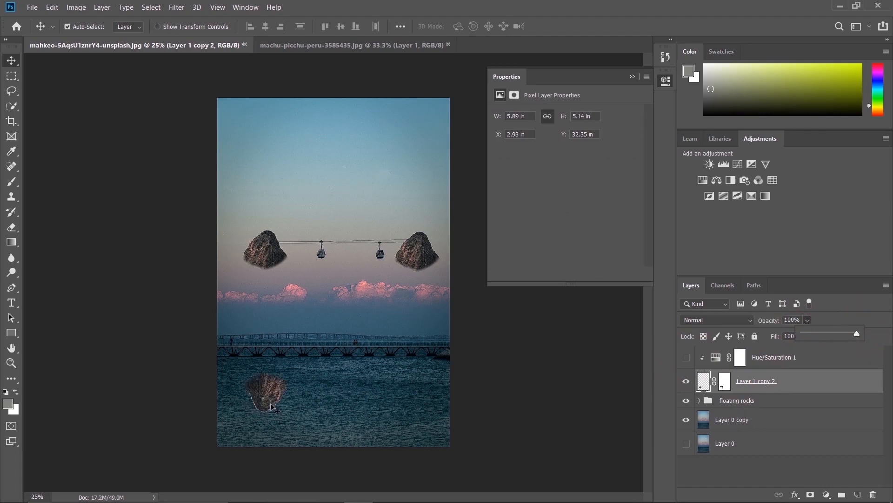
Duplicate the upside-down rock and position the copy beneath the right floating rock, at about X 20.36 in, Y 32.29 in
key("alt")
left_click_drag(261, 396, 406, 392)
key("Left")
key("Up")
key("Up")
key("Down")
key("Up")
key("Up")
key("Right")
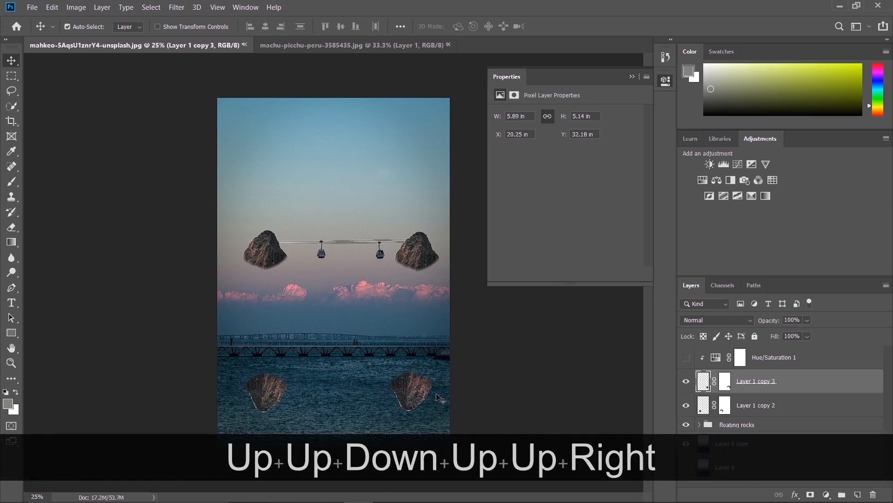
key("Down")
key("Right")
key("Down")
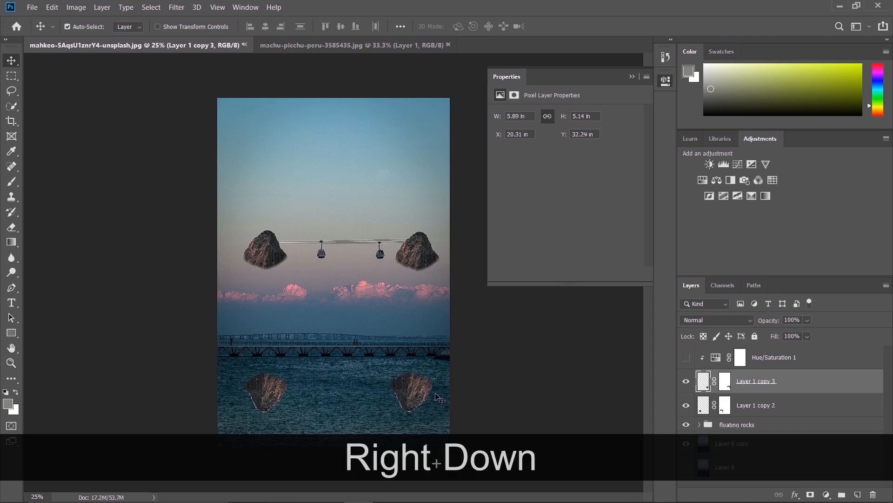
key("Right")
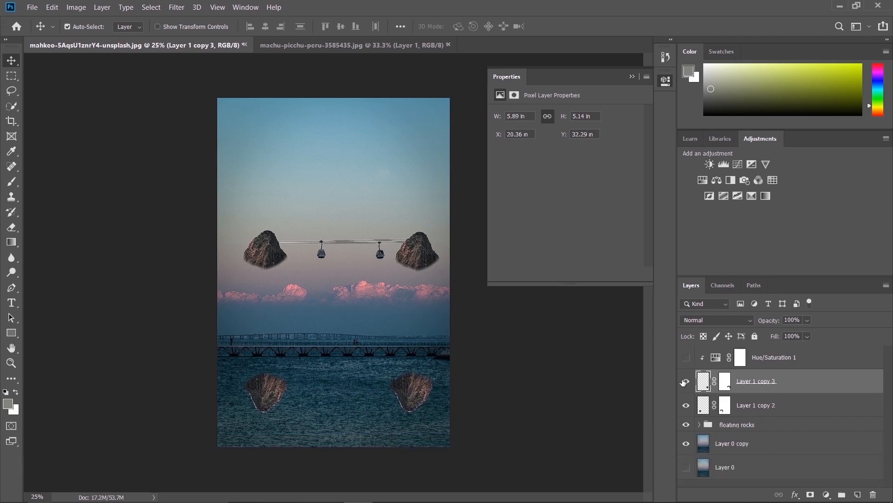
Group Layer 1 copy 2 and Layer 1 copy 3, the two upside-down rocks, and expand the group
left_click(750, 407, "ctrl")
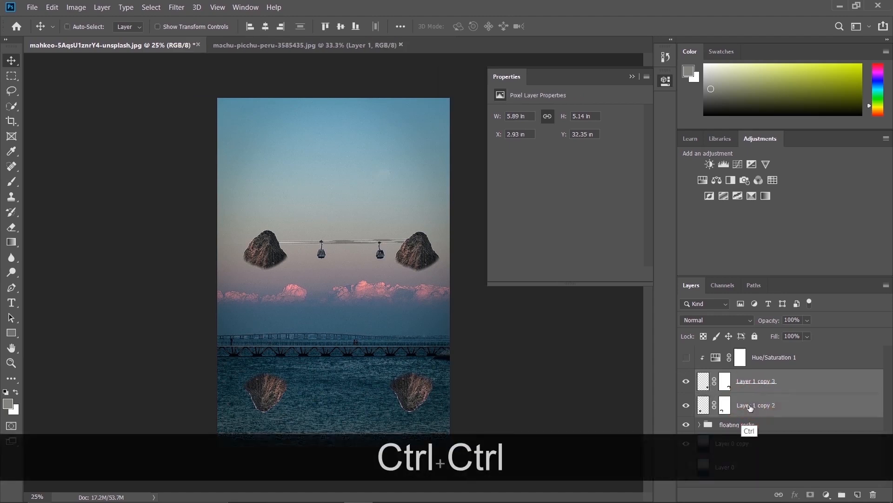
key("ctrl+g")
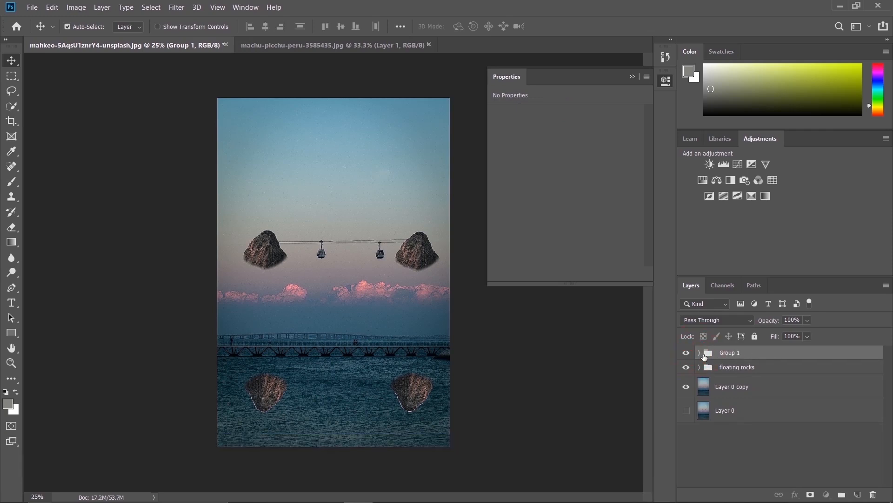
left_click(699, 354)
Move Hue/Saturation 1 out above Group 1, clip it to the group, and make the adjustment visible again
left_click_drag(782, 366, 772, 348)
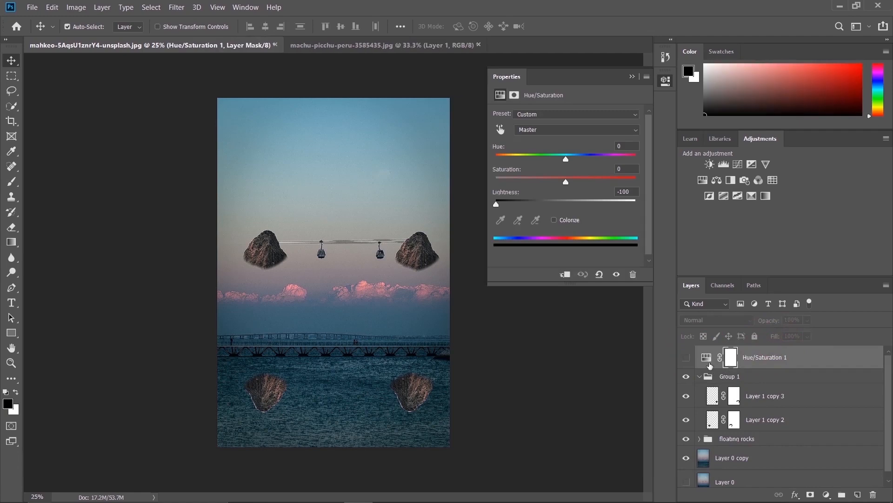
left_click(566, 275)
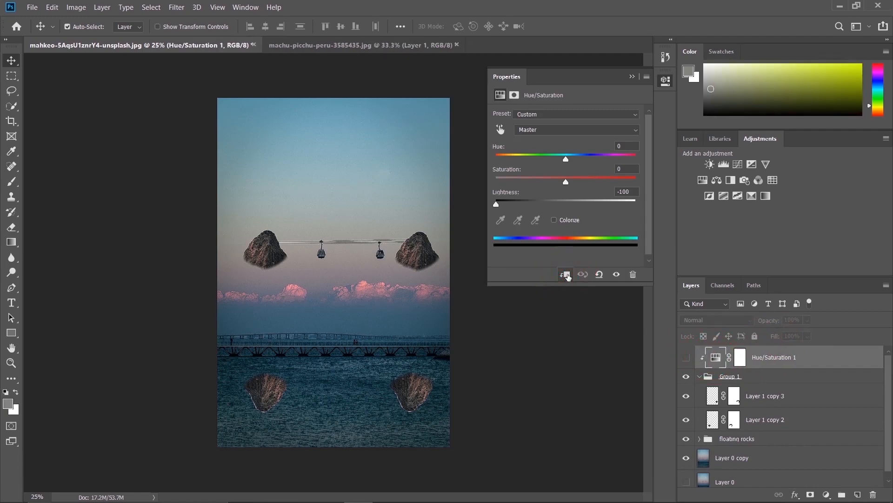
left_click(684, 357)
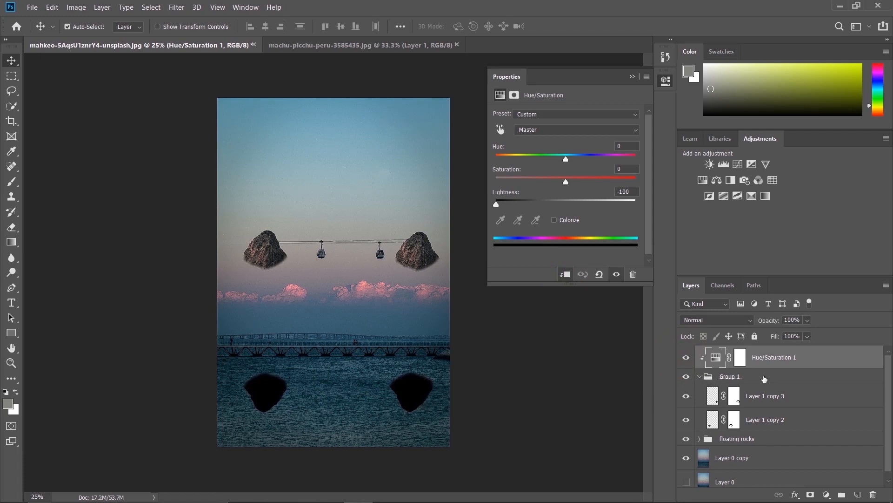
Lower the opacity of Group 1 with the blackened rock reflections to 17%
left_click(763, 377)
left_click(806, 321)
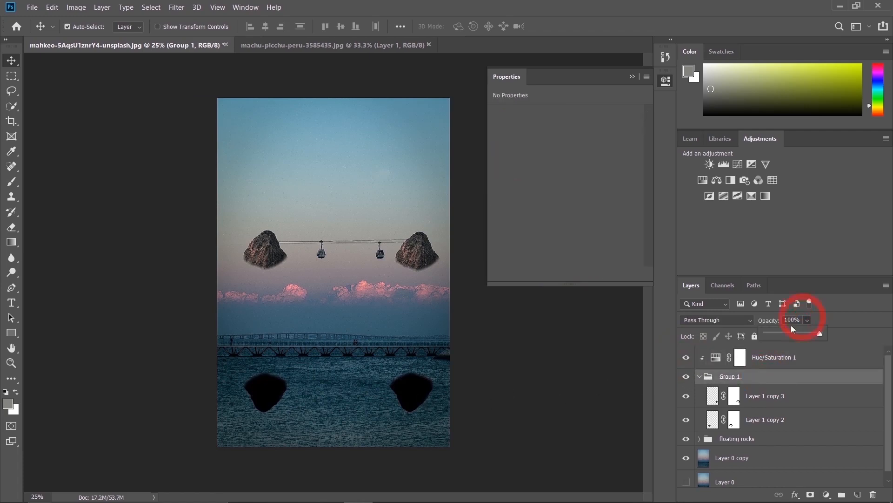
left_click(794, 333)
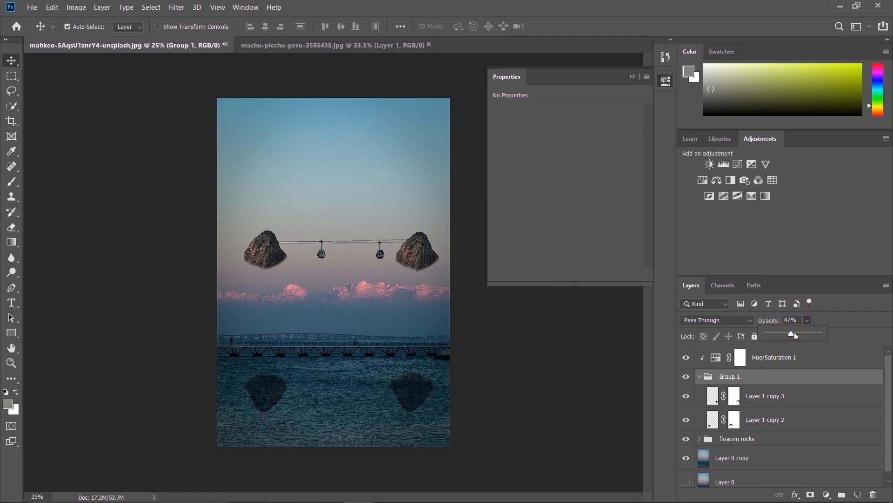
left_click_drag(779, 336, 774, 336)
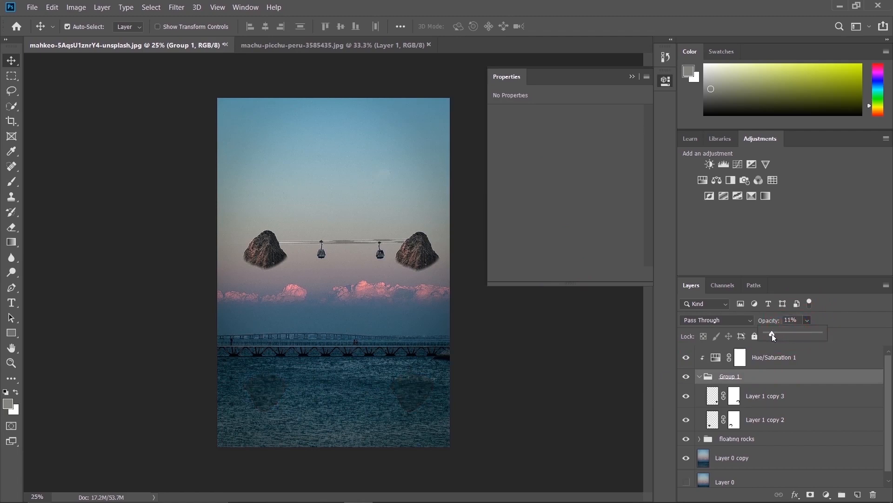
left_click_drag(779, 336, 775, 335)
Add a Channel Mixer adjustment and place it at the top of the layer stack, above Hue/Saturation 1
left_click(691, 140)
left_click(754, 140)
left_click(757, 181)
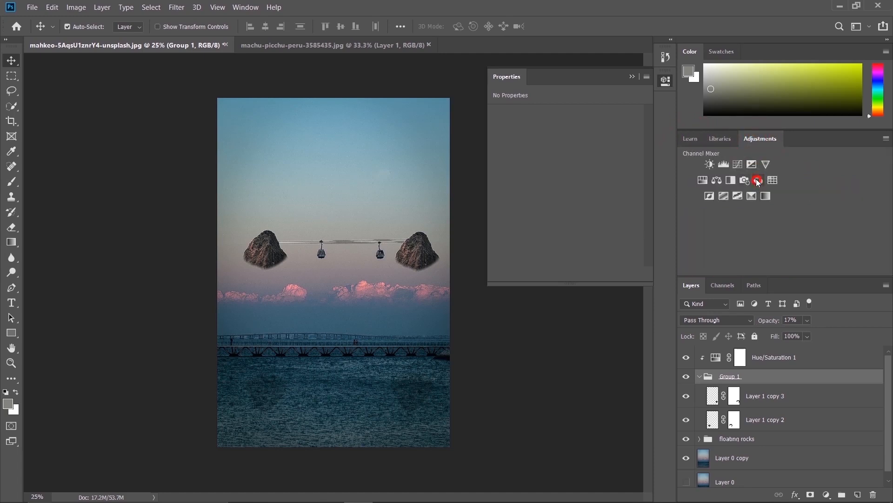
left_click_drag(784, 395, 780, 351)
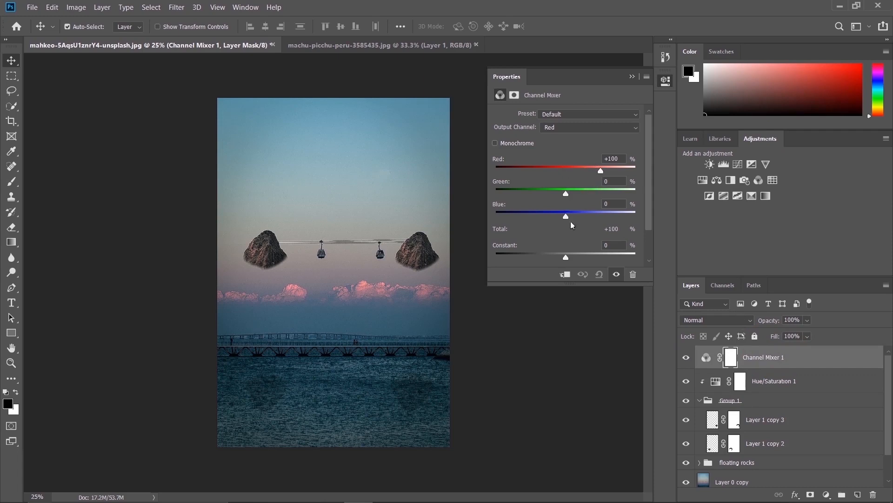
mouse_move(567, 218)
left_mouse_down()
mouse_move(578, 218)
mouse_move(524, 218)
mouse_move(567, 216)
left_mouse_up()
left_click_drag(601, 172, 555, 171)
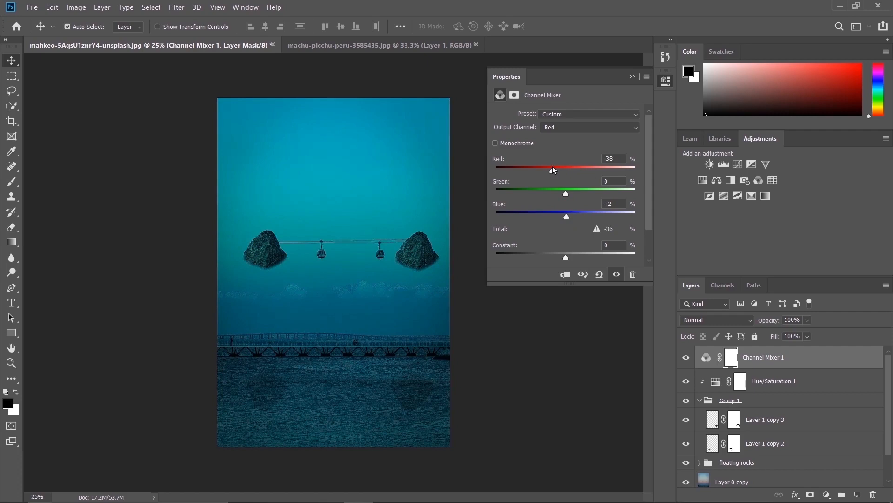
key("ctrl+z")
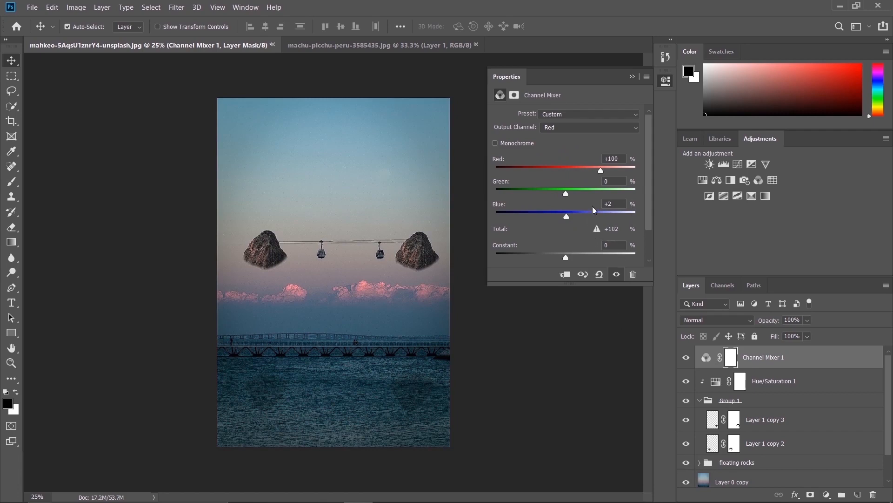
left_click_drag(600, 171, 566, 171)
left_click_drag(568, 220, 547, 215)
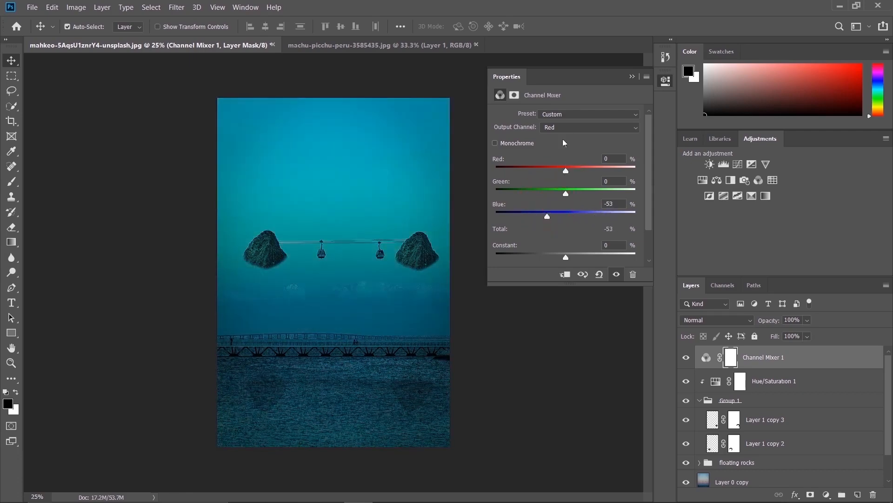
left_click(599, 274)
In the Channel Mixer, set Red to +12% for the Red output channel and Blue to +138% for the Blue output channel
left_click_drag(600, 171, 575, 172)
left_click(578, 127)
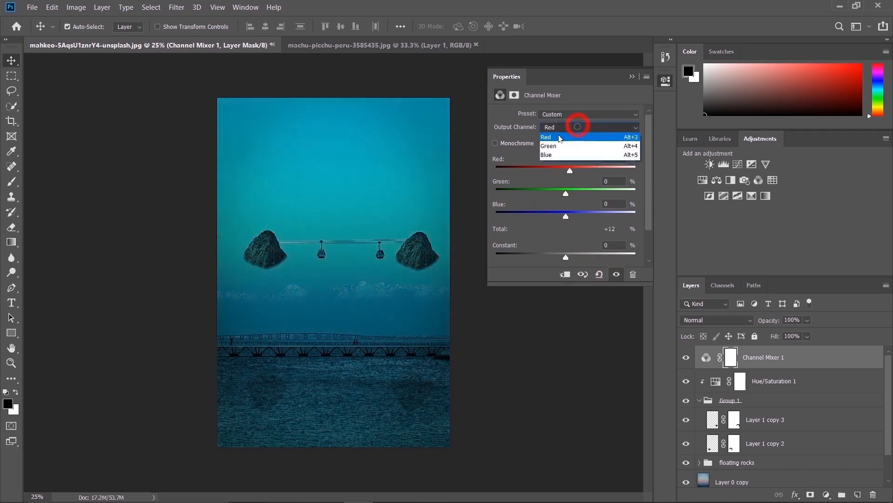
left_click(561, 157)
left_click_drag(600, 221, 614, 217)
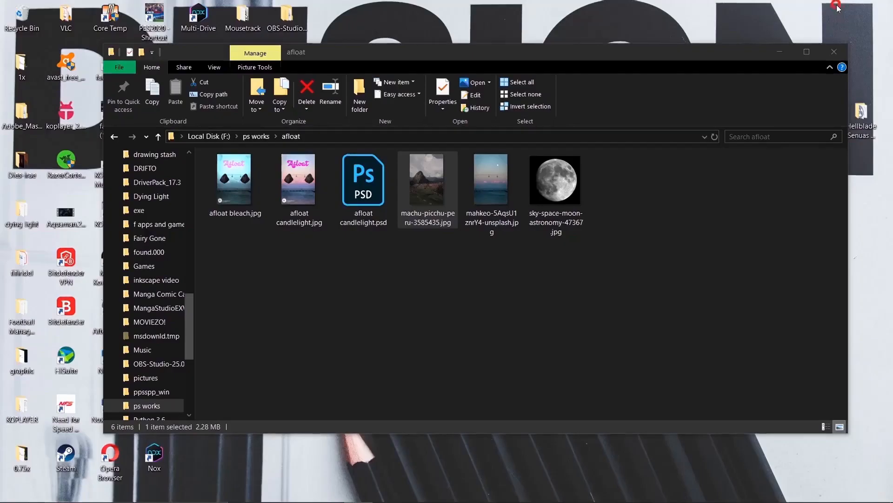
Switch to File Explorer, bring sky-space-moon-astronomy-47367.jpg from the afloat folder into the Photoshop composite, and confirm its placement
left_click(840, 6)
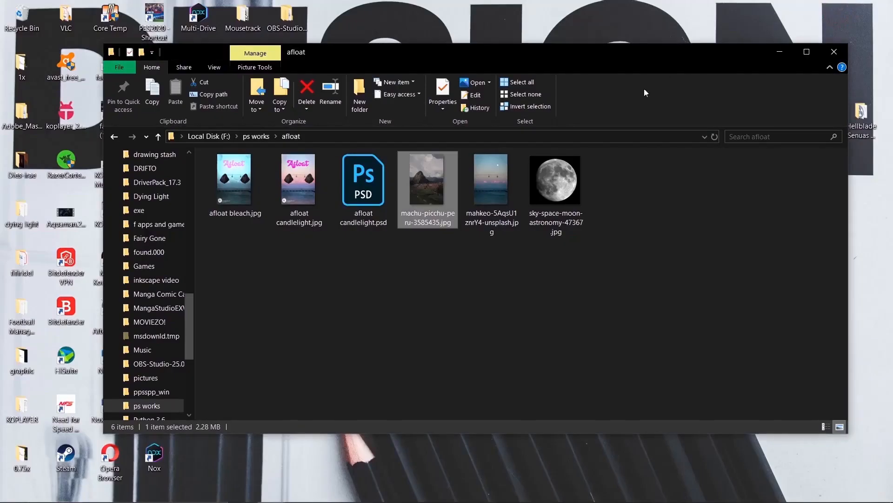
left_click(554, 205)
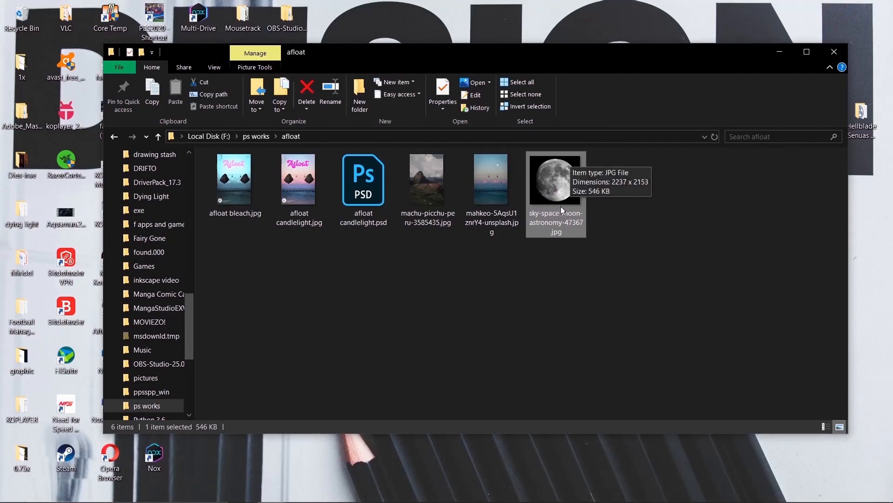
right_click(553, 217)
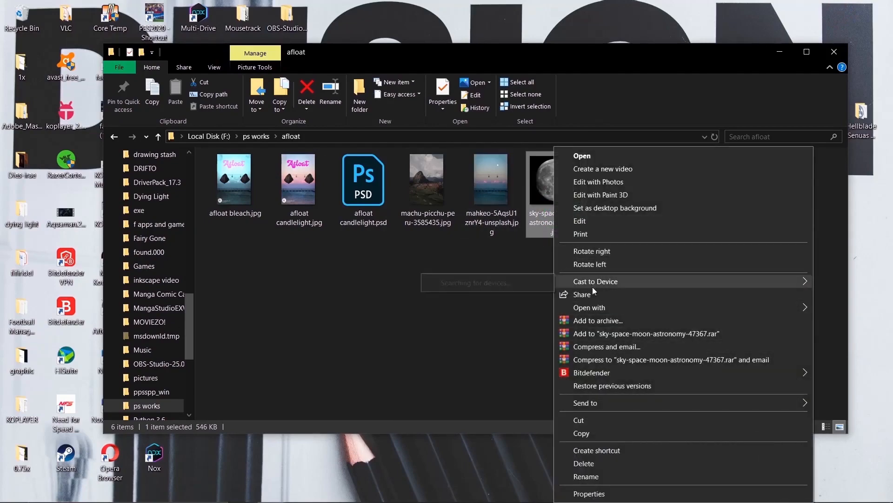
left_click(538, 285)
left_click_drag(554, 224, 318, 177)
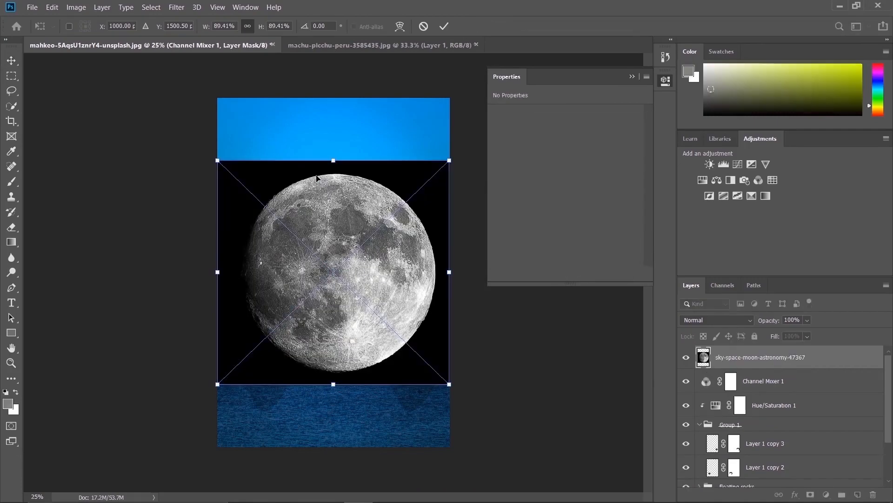
key("Return")
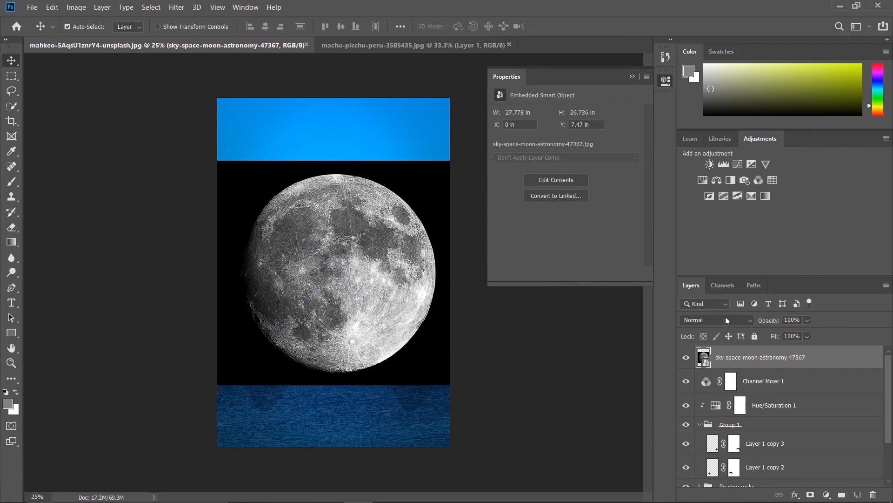
Set the moon layer's blend mode to Screen and move the moon up to about Y 3.68 in, centred horizontally
left_click(727, 320)
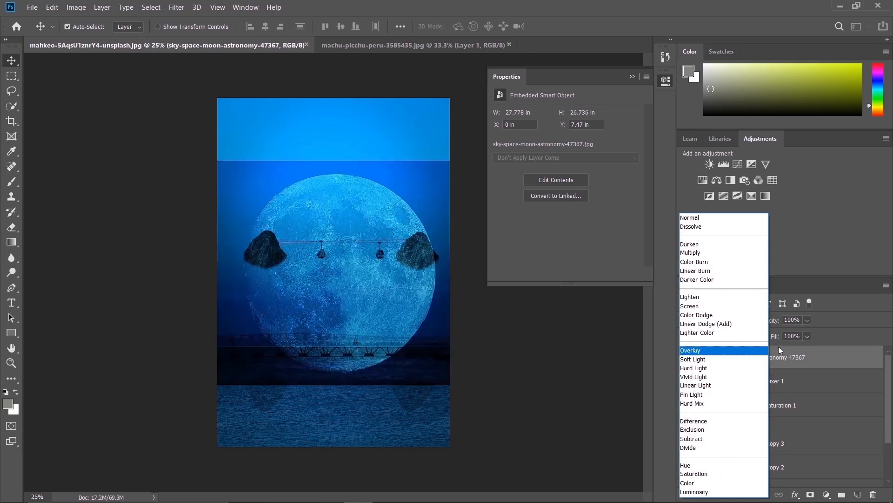
left_click(829, 273)
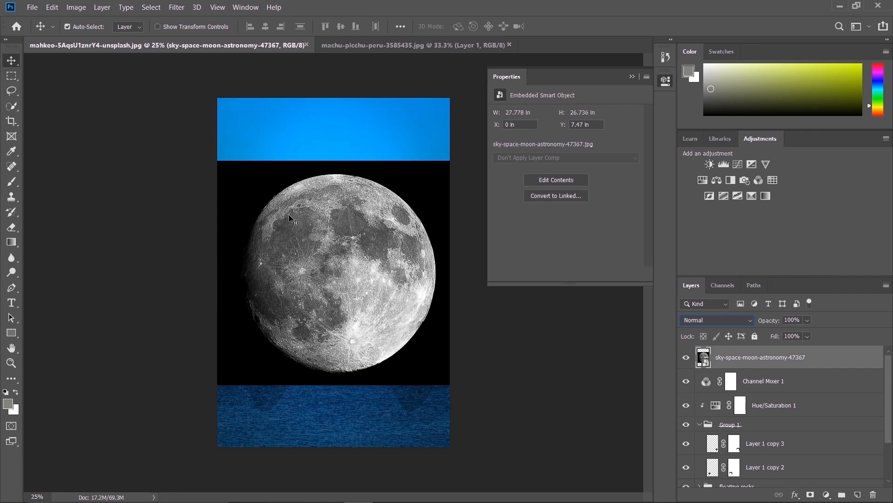
left_click(708, 320)
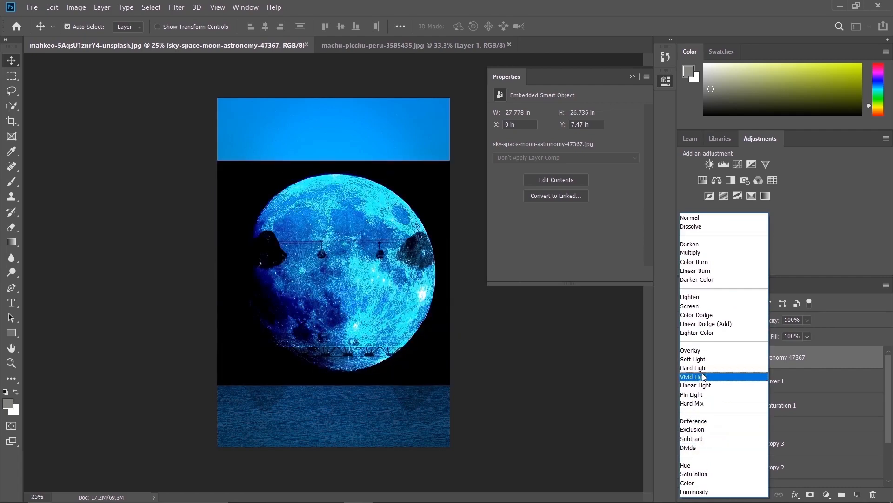
left_click(726, 305)
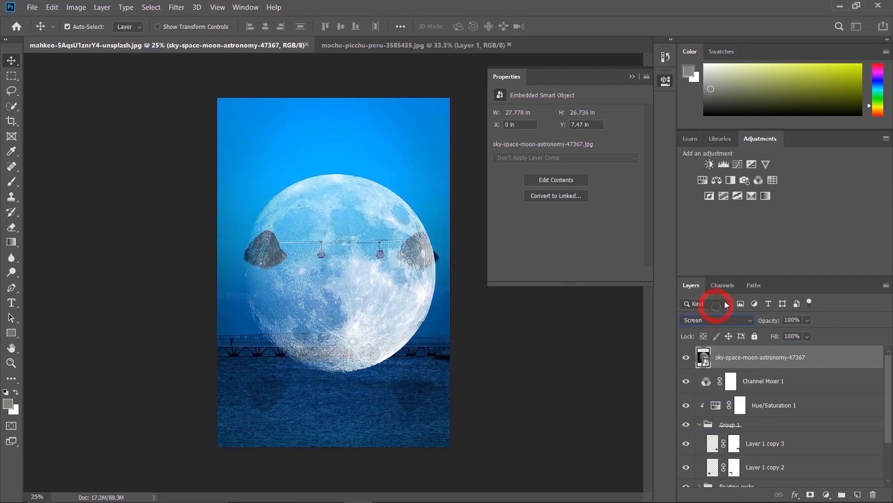
left_click_drag(365, 333, 361, 295)
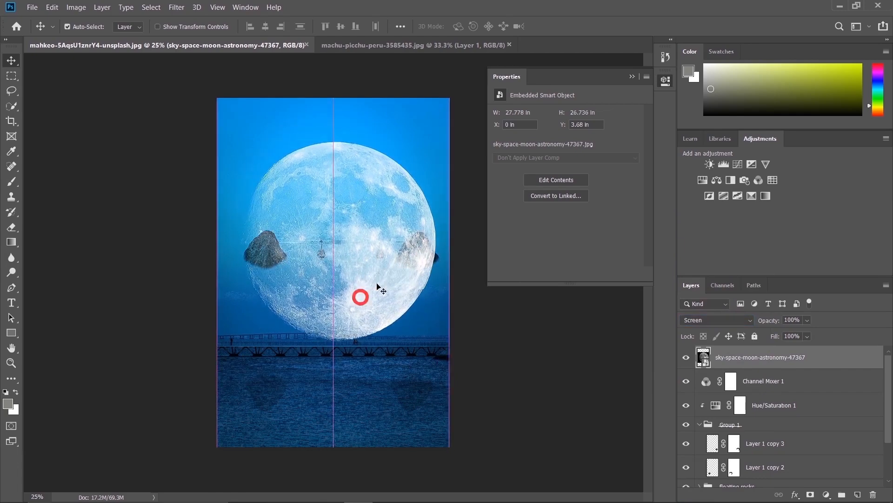
Scale the moon down to about 16.67 by 15.92 in and centre it between the two floating rocks
key("ctrl+t")
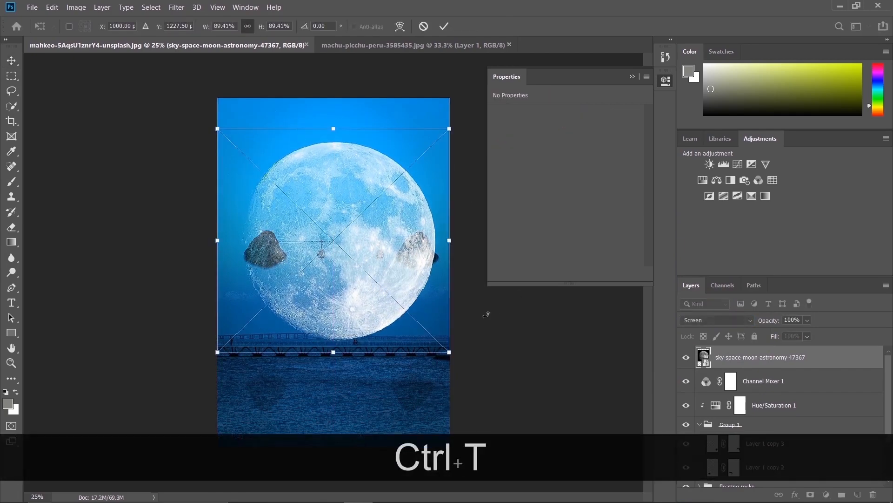
left_click_drag(448, 351, 395, 299)
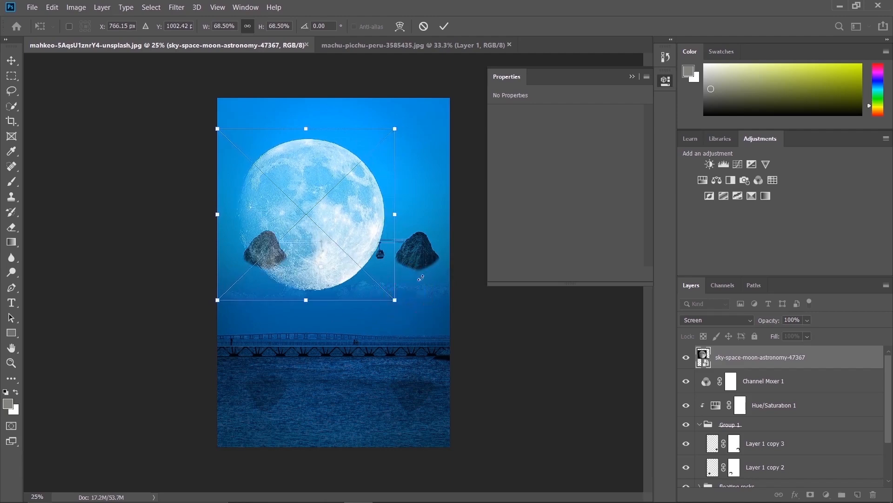
key("ctrl+z")
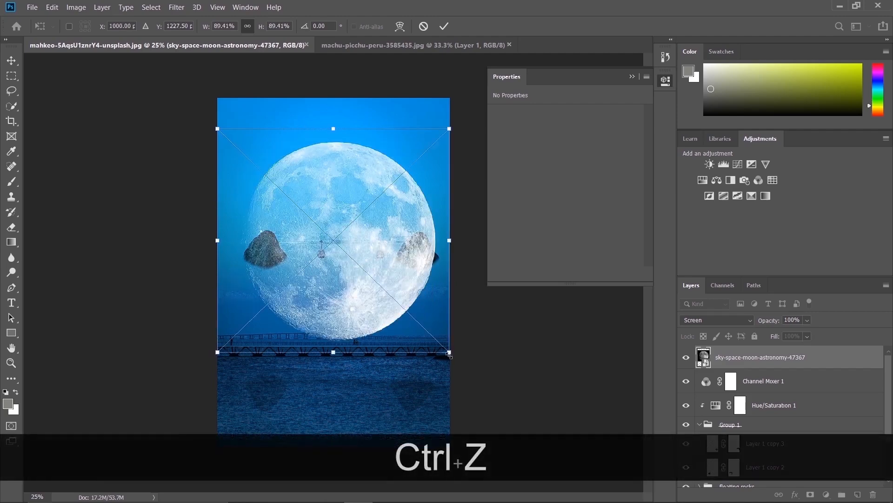
key("shift")
left_click_drag(450, 354, 356, 262)
left_click_drag(312, 199, 359, 257)
key("Return")
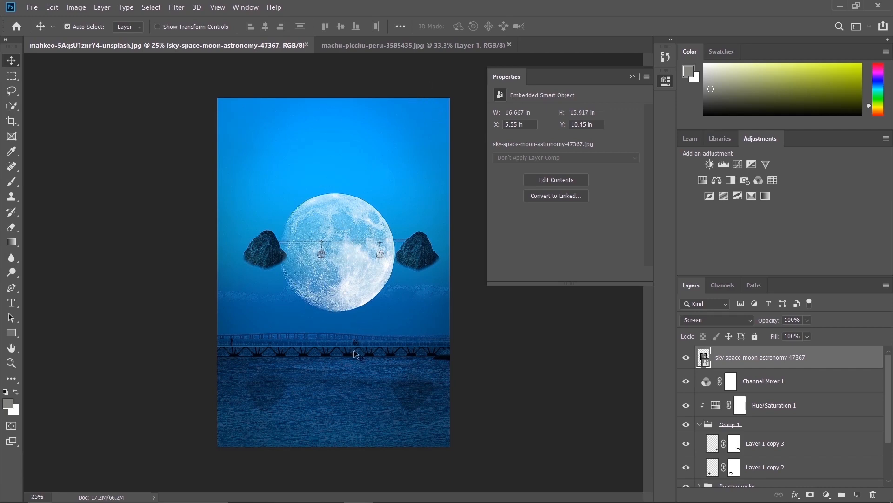
Duplicate the moon twice and place the copies partly cropped in the canvas's upper-left and upper-right corners
key("alt")
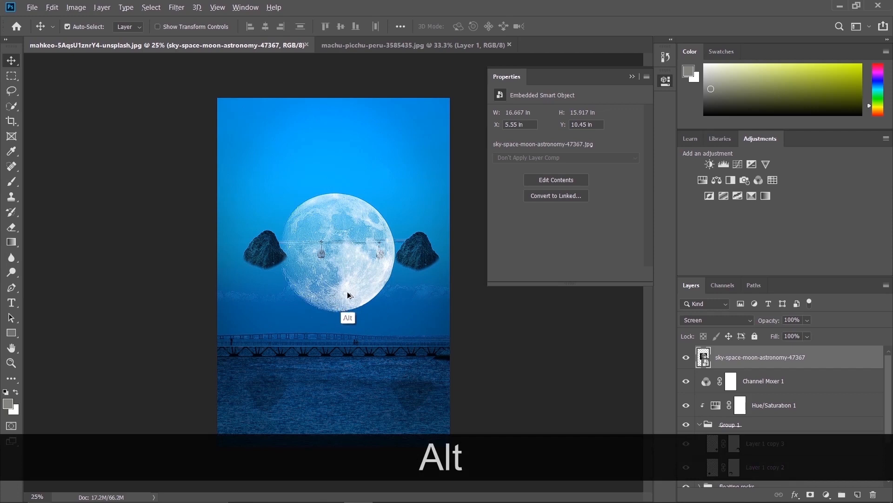
left_click_drag(325, 250, 226, 119)
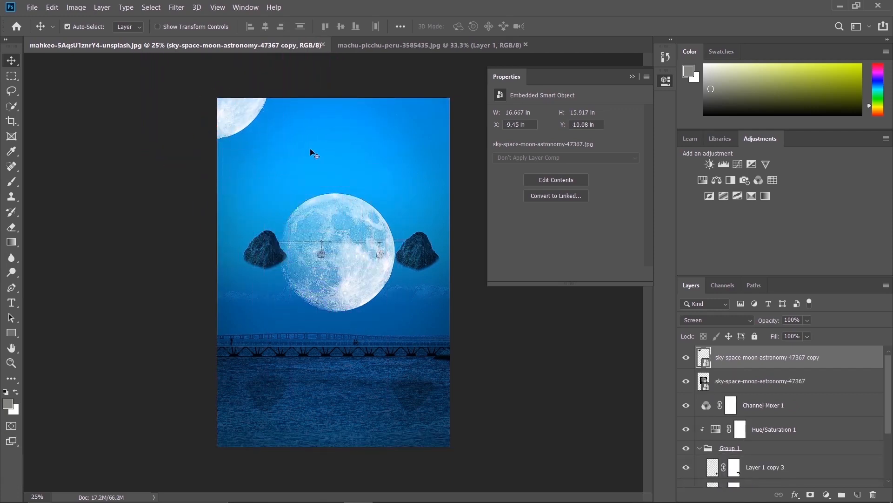
left_click_drag(362, 263, 458, 116)
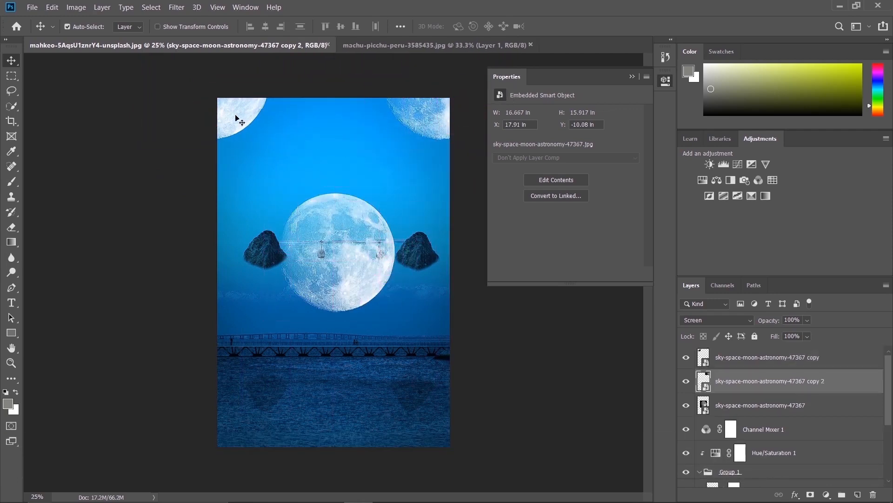
Lower the opacity of both corner moon copies to about 60%
left_click(807, 320)
left_click_drag(782, 332, 785, 330)
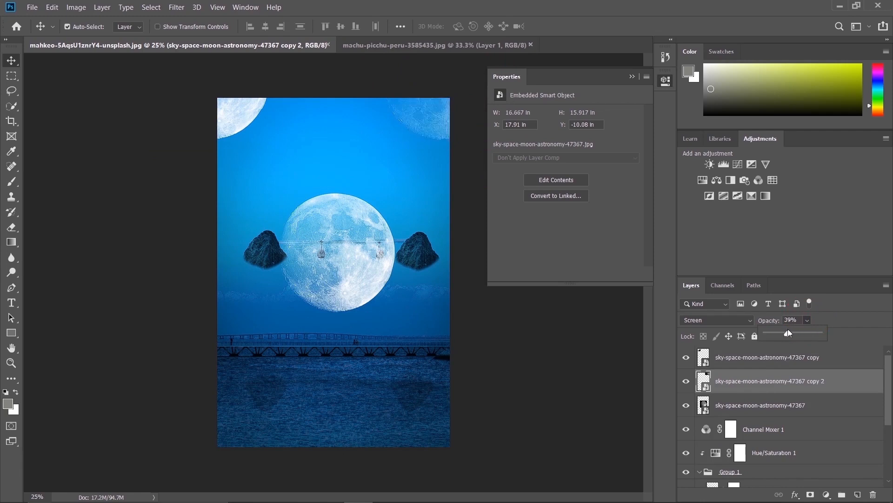
left_click_drag(797, 327, 800, 325)
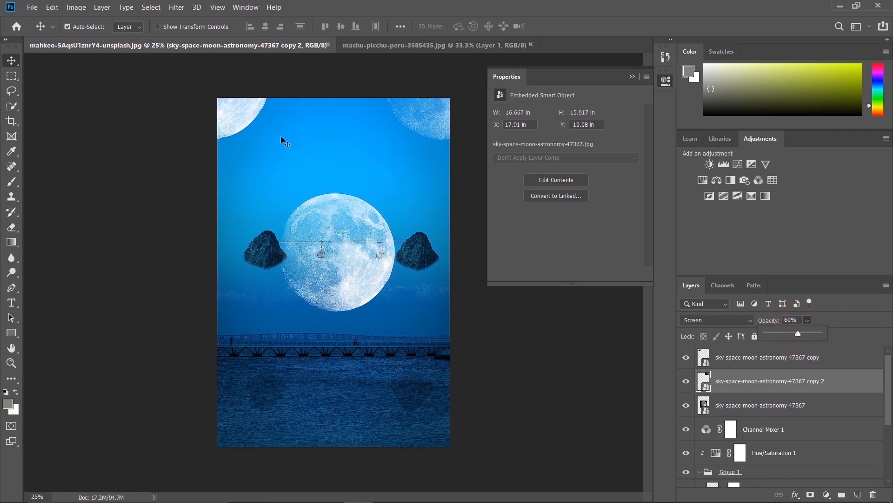
left_click(241, 120)
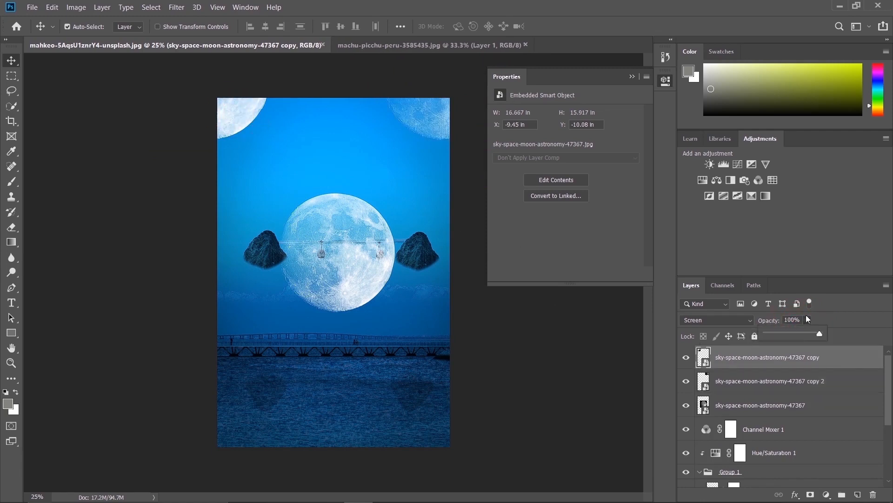
left_click_drag(791, 333, 797, 329)
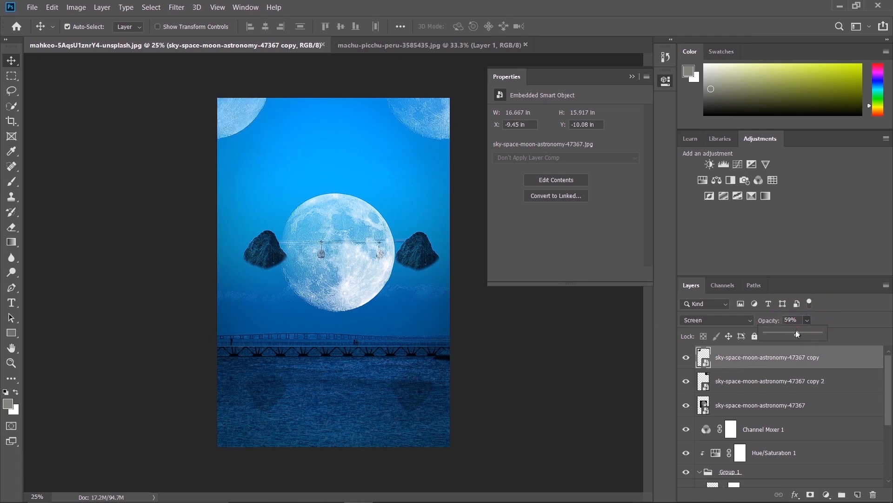
left_click_drag(797, 330, 799, 330)
left_click(828, 308)
Add a layer mask to the central moon and paint out its upper-left part in black with a 500 px brush
left_click(361, 279)
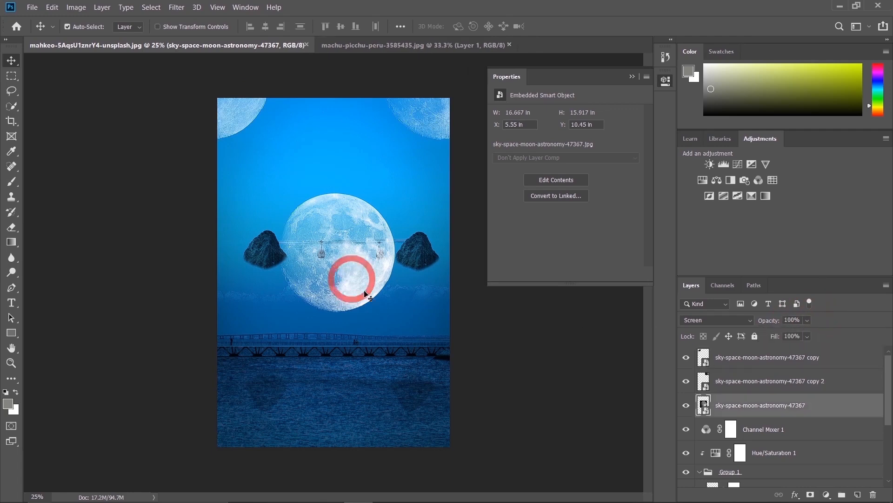
left_click(810, 494)
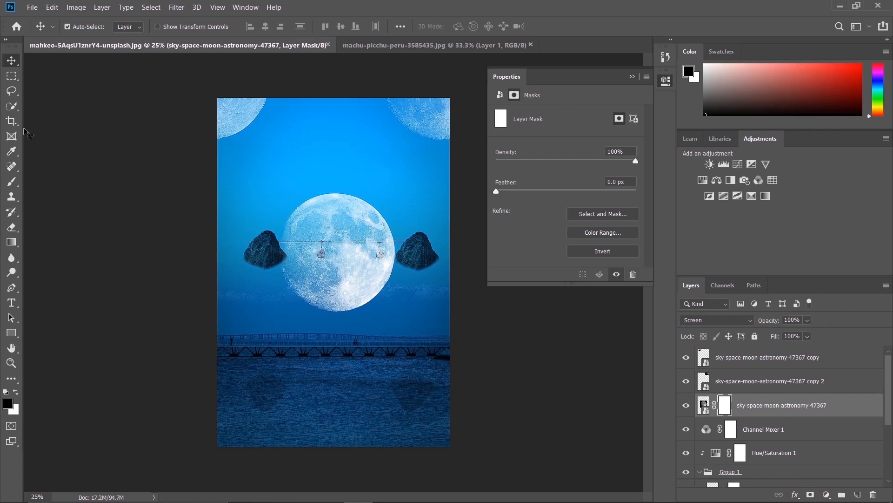
left_click(11, 182)
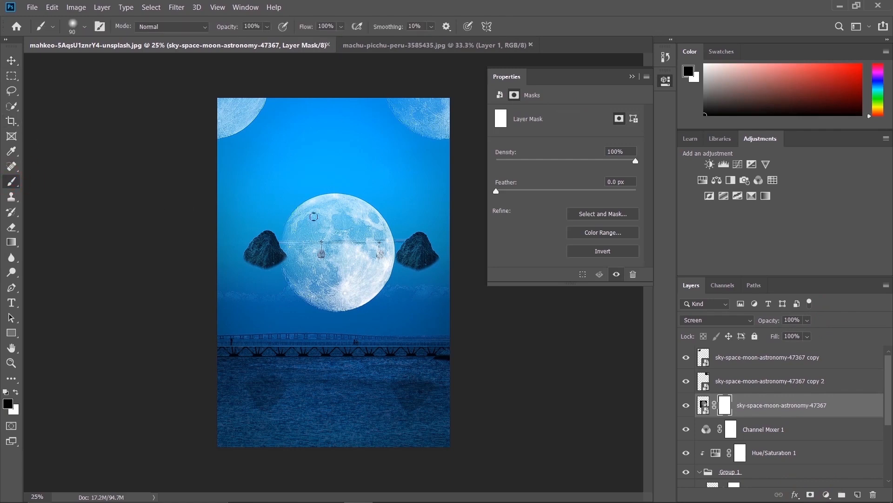
key("bracketright")
key("bracketright")
key("bracketright")
key("bracketright")
key("bracketright")
key("bracketright")
key("bracketright")
key("bracketright")
key("bracketright")
key("bracketright")
key("bracketright")
key("bracketright")
key("bracketright")
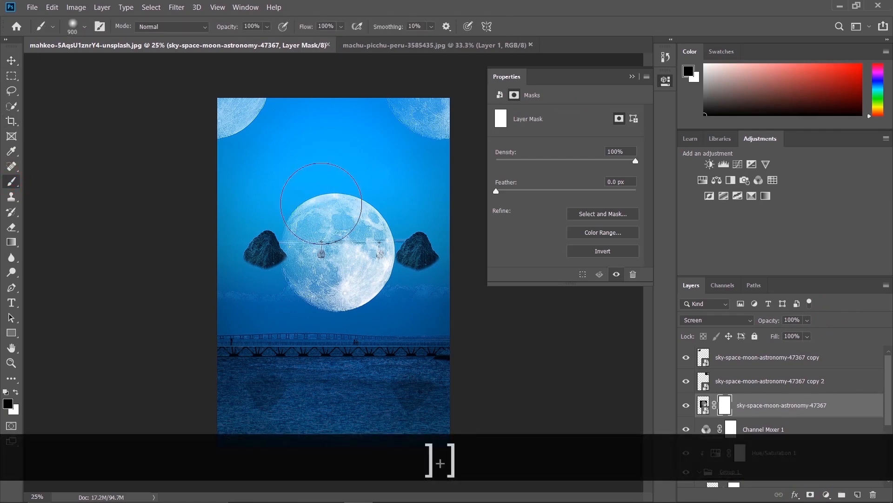
key("bracketleft")
key("bracketleft")
key("bracketleft")
key("bracketleft")
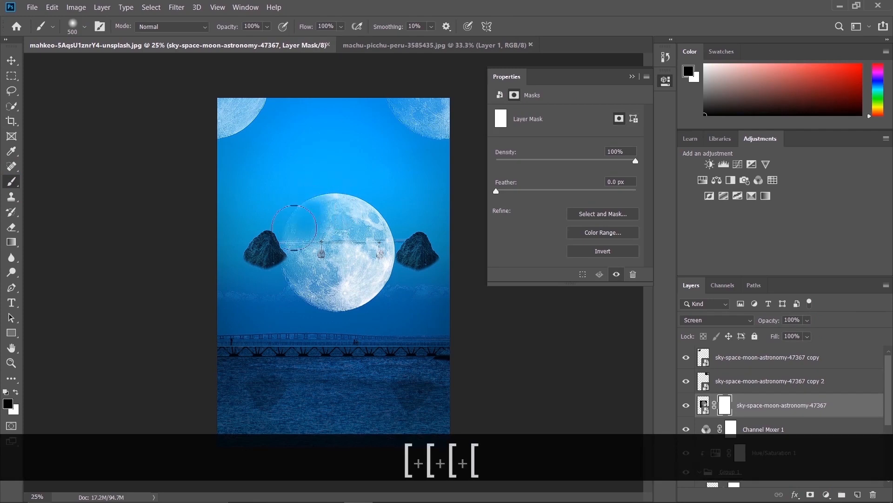
mouse_move(331, 246)
left_mouse_down()
mouse_move(331, 202)
mouse_move(334, 219)
mouse_move(360, 205)
mouse_move(324, 236)
mouse_move(360, 232)
mouse_move(354, 240)
mouse_move(307, 232)
mouse_move(323, 247)
mouse_move(360, 227)
mouse_move(347, 246)
left_mouse_up()
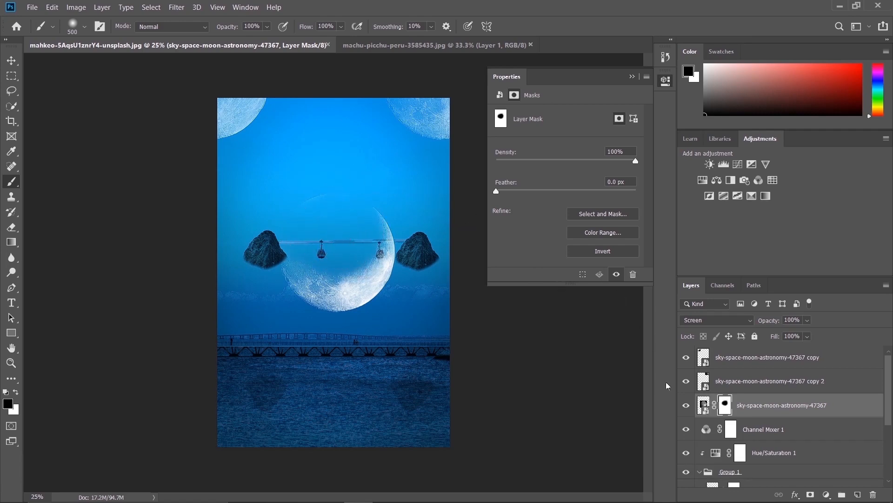
Set the central moon's opacity to 38% and paint its lower-left part back in white on the mask
left_click(807, 321)
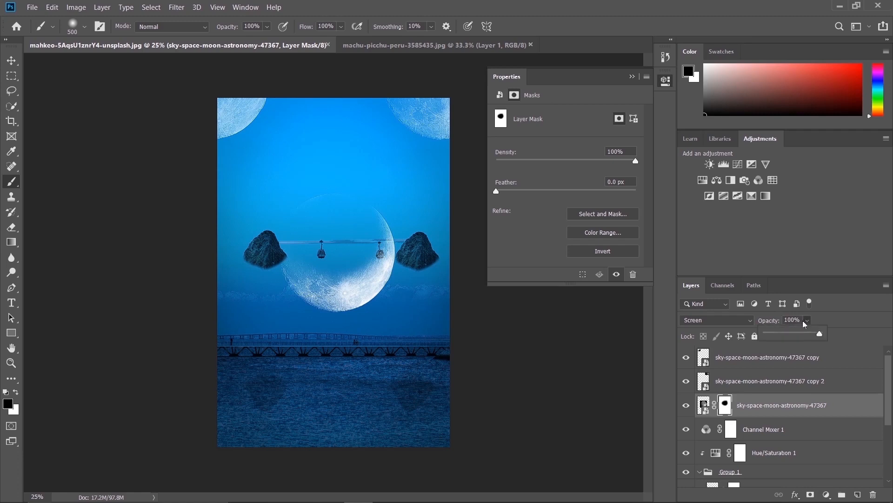
left_click_drag(789, 335, 786, 337)
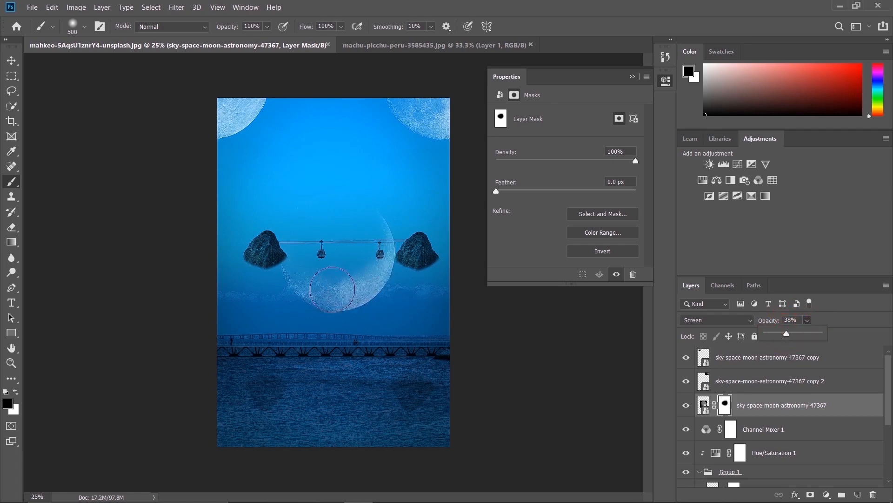
key("x")
mouse_move(290, 246)
left_mouse_down()
mouse_move(278, 233)
mouse_move(298, 280)
mouse_move(282, 233)
mouse_move(316, 269)
mouse_move(345, 282)
mouse_move(375, 278)
mouse_move(360, 286)
mouse_move(293, 279)
mouse_move(280, 244)
mouse_move(365, 306)
left_mouse_up()
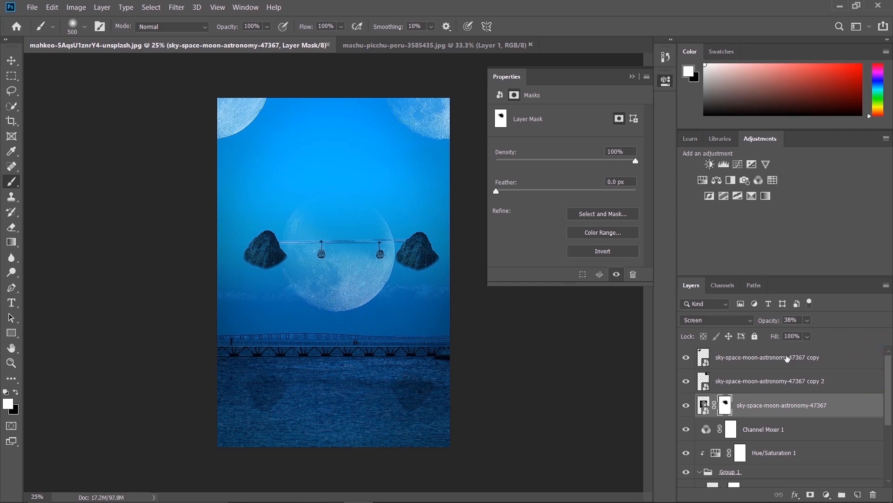
Add a Brightness/Contrast adjustment above the topmost moon copy and set Brightness to 102
left_click(791, 357)
left_click(710, 163)
left_click_drag(565, 146, 613, 144)
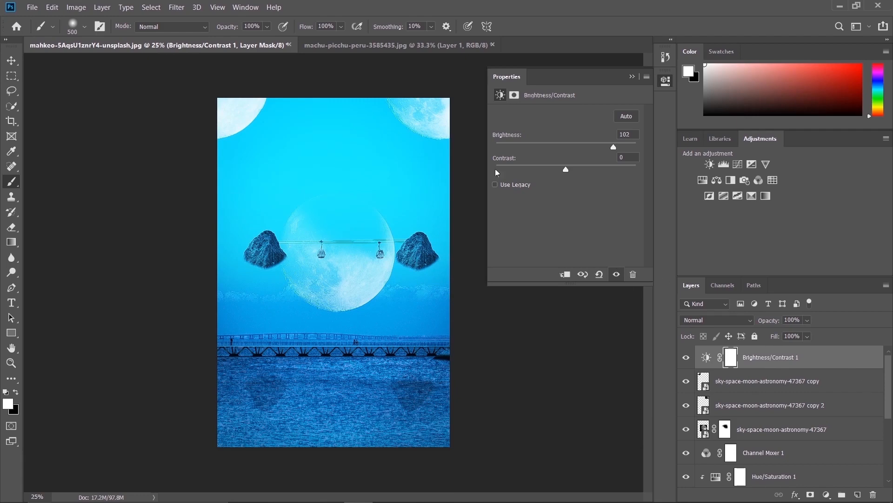
Move the floating rocks group to the top of the layer stack and clip a Hue/Saturation adjustment with Lightness about -29 to it
scroll(892, 453, "down", 5)
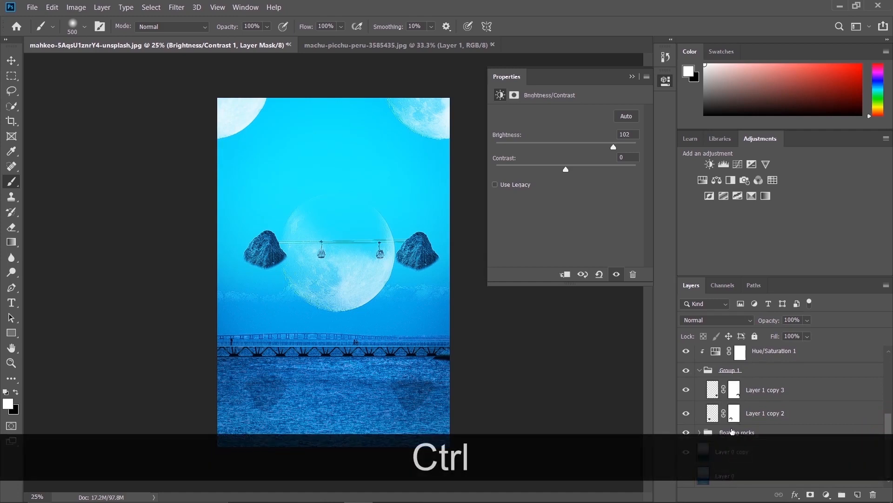
left_click_drag(735, 432, 749, 350)
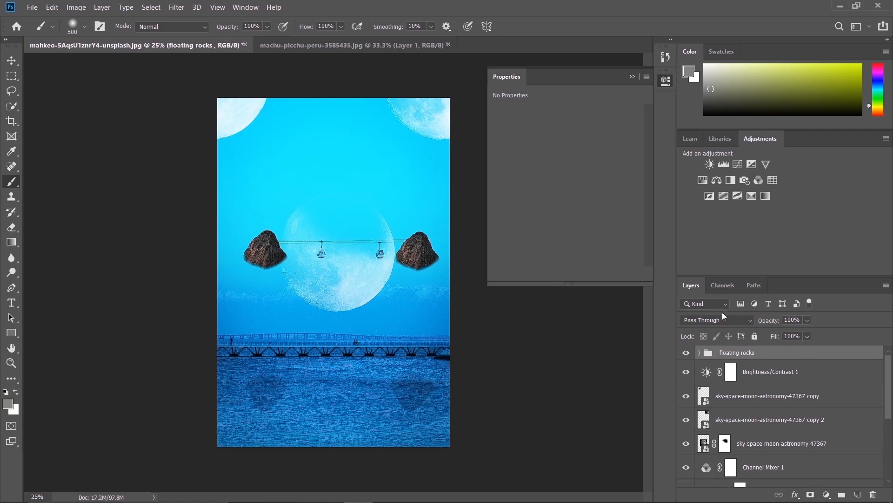
left_click(702, 180)
left_click_drag(566, 204, 553, 203)
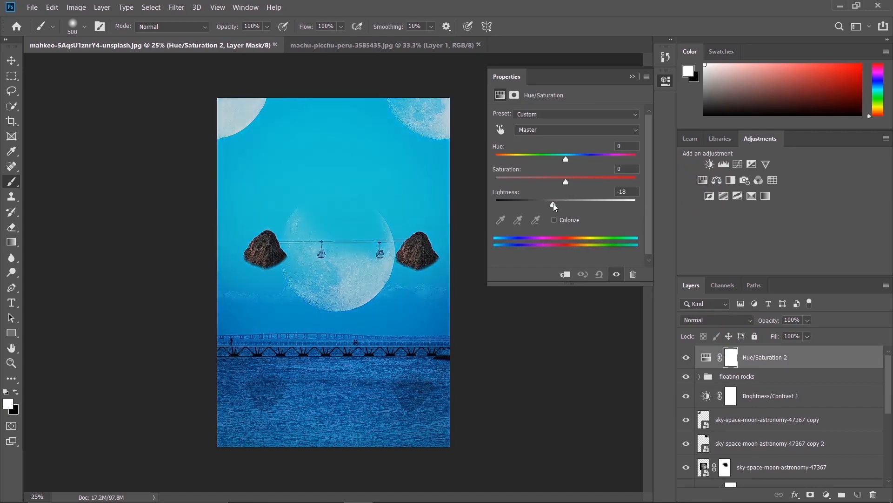
left_click(566, 274)
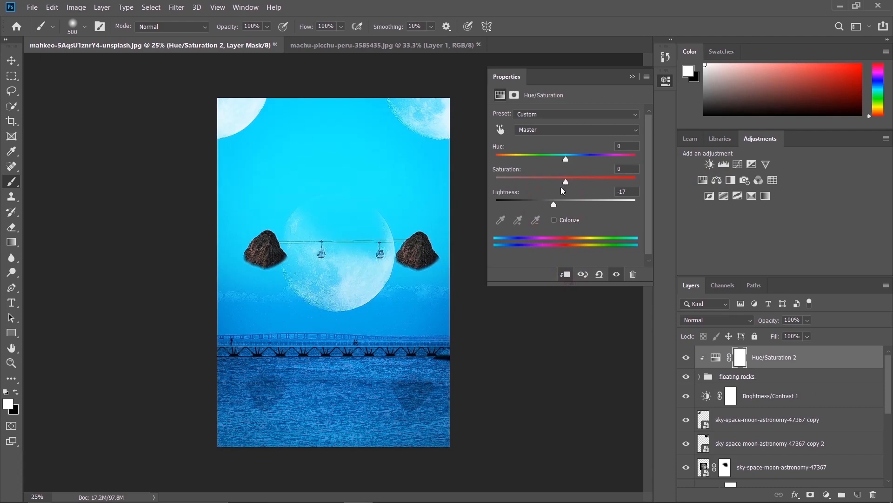
left_click_drag(553, 204, 547, 205)
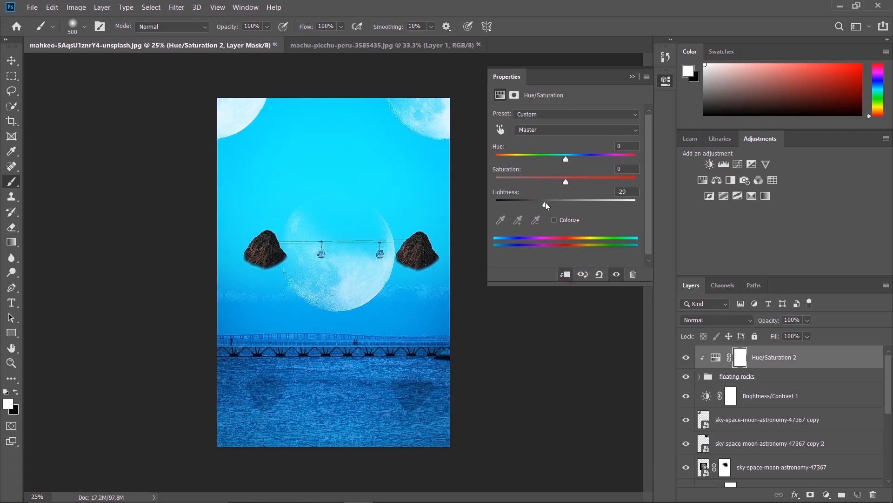
Try painting black over the left rock's peak on the Hue/Saturation 2 mask with the 500 px brush
left_click(740, 357)
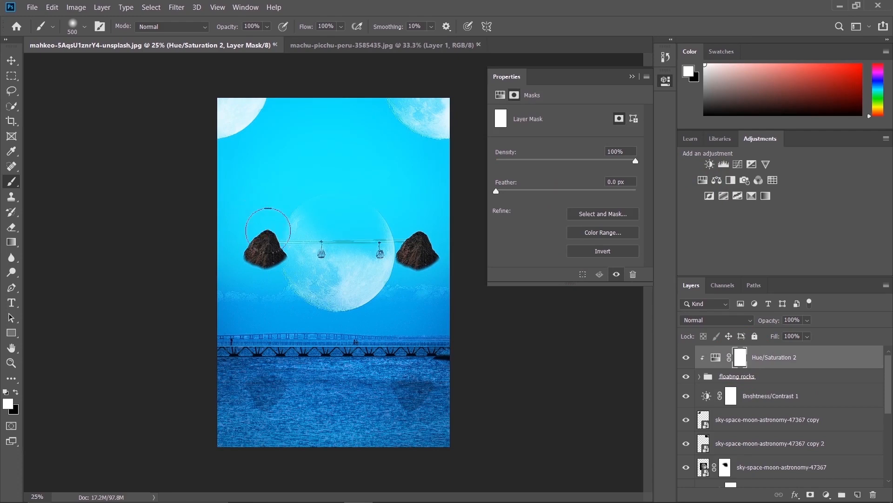
key("x")
left_click(264, 231)
key("ctrl+z")
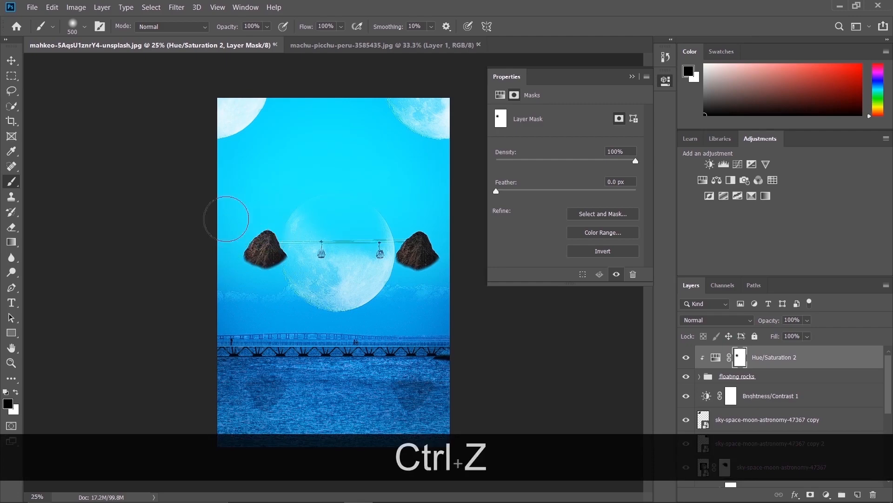
Refine the Hue/Saturation 2 mask with a 125 px brush, painting black along the left rock's outer edge to lighten it
key("ctrl+equal")
key("ctrl+equal")
key("ctrl+equal")
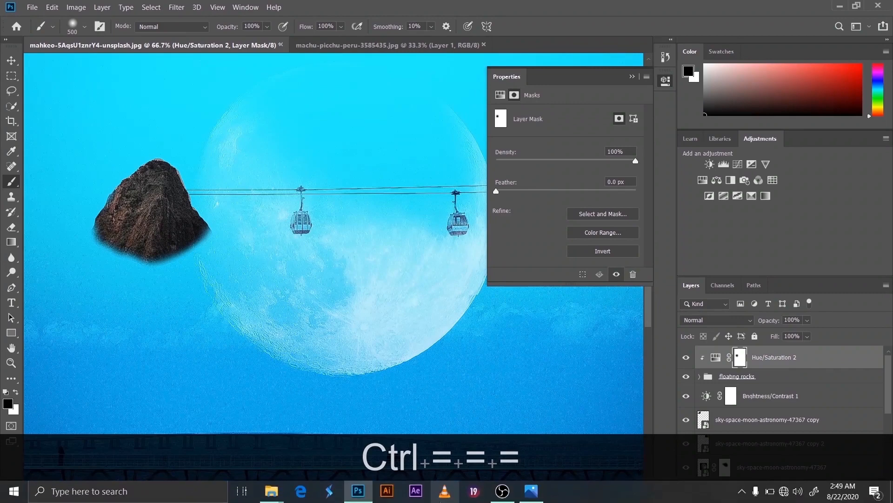
left_click_drag(419, 499, 400, 498)
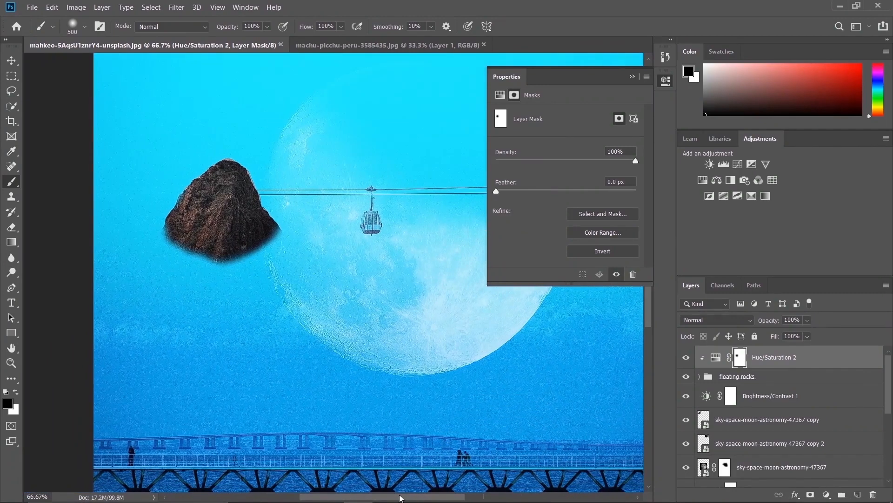
left_click(632, 77)
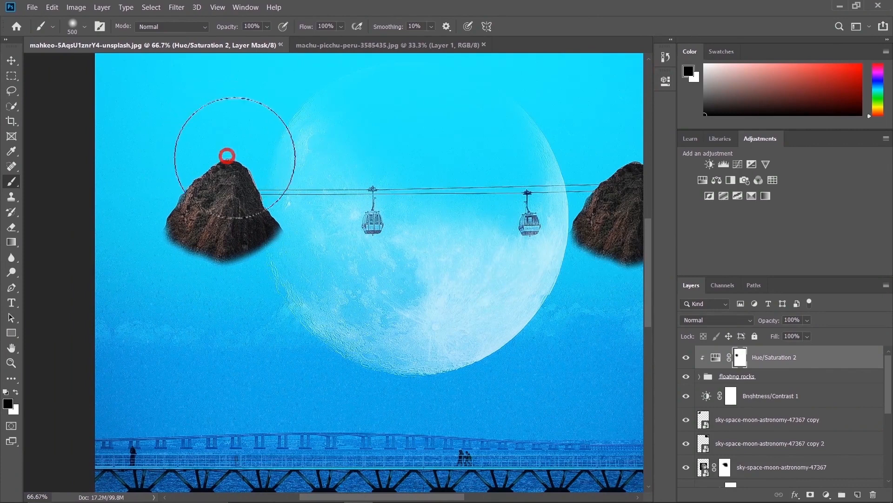
key("bracketleft")
key("bracketleft")
key("bracketleft")
key("bracketleft")
key("bracketleft")
key("bracketleft")
key("bracketleft")
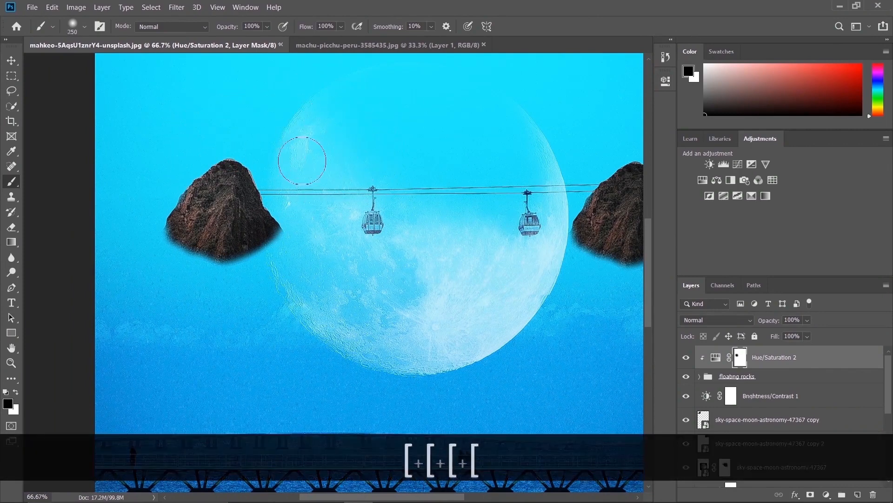
key("x")
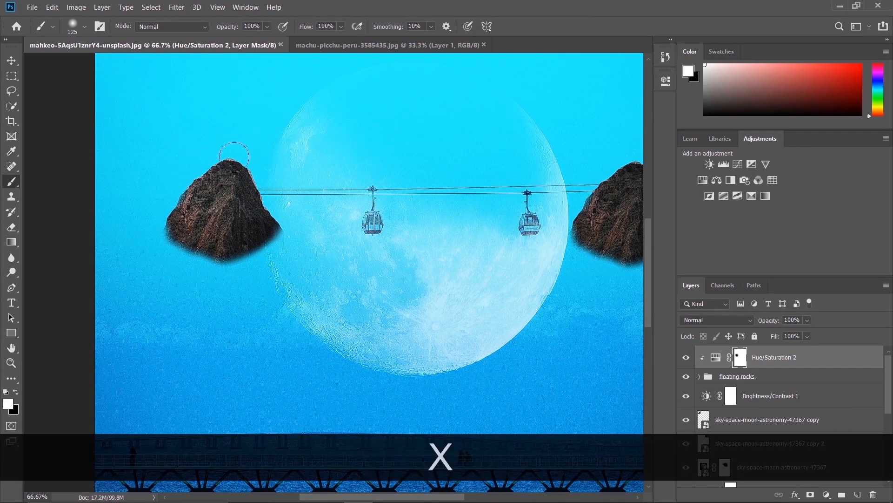
key("x")
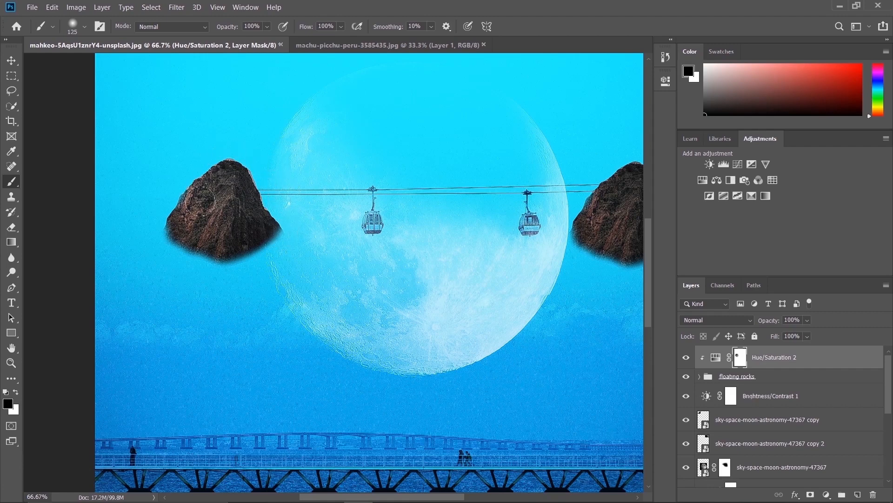
left_click_drag(173, 214, 175, 201)
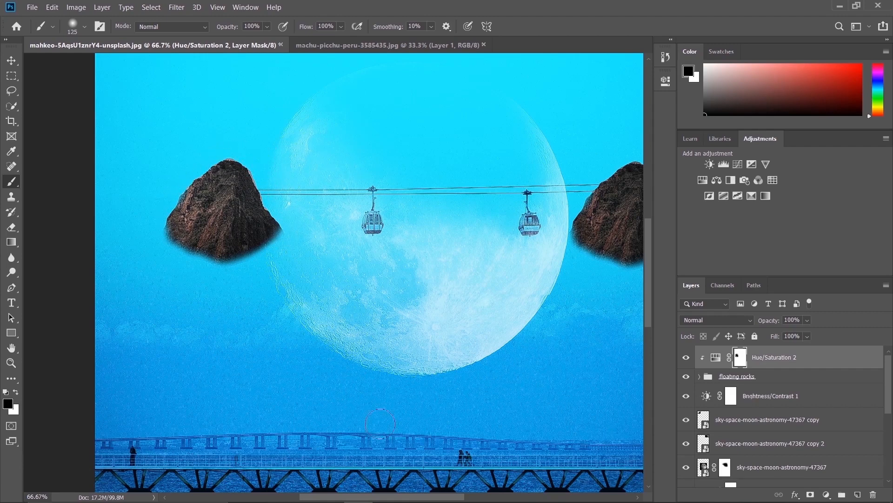
Paint black on the Hue/Saturation 2 mask along the right rock's upper outer edges to lighten them
left_click_drag(379, 499, 445, 500)
mouse_move(408, 170)
left_mouse_down()
mouse_move(385, 199)
mouse_move(415, 176)
mouse_move(376, 195)
left_mouse_up()
mouse_move(422, 166)
left_mouse_down()
mouse_move(451, 187)
mouse_move(471, 215)
mouse_move(419, 162)
mouse_move(434, 179)
mouse_move(405, 169)
mouse_move(466, 182)
left_mouse_up()
key("ctrl+minus")
key("ctrl+minus")
key("ctrl+minus")
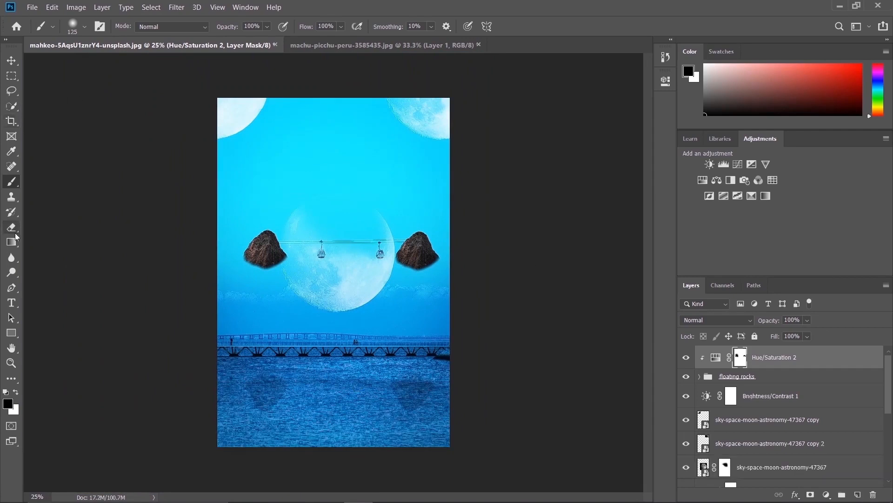
Start a 300 pt text layer in the sky above the cable car line and clear its placeholder text
left_click(11, 303)
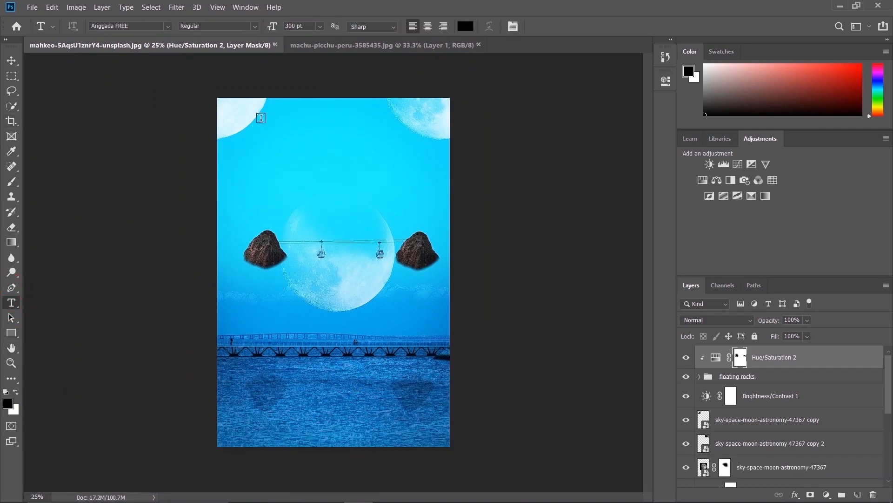
left_click(285, 144)
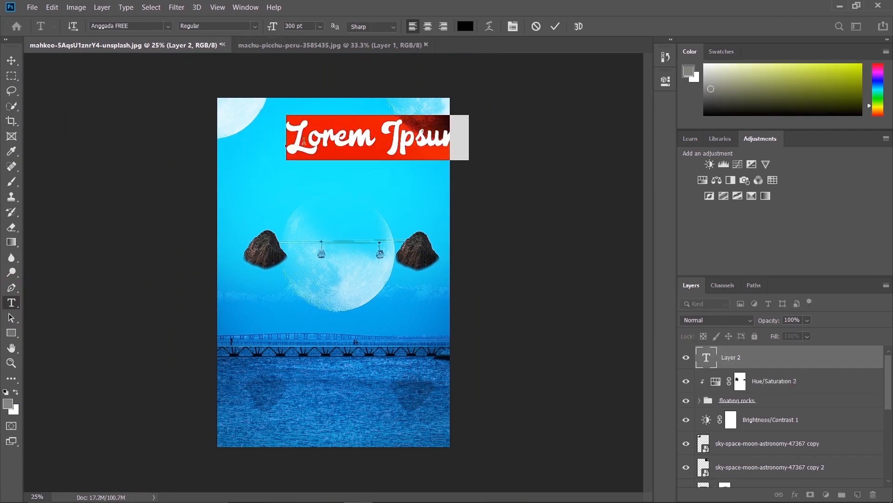
left_click_drag(437, 172, 394, 186)
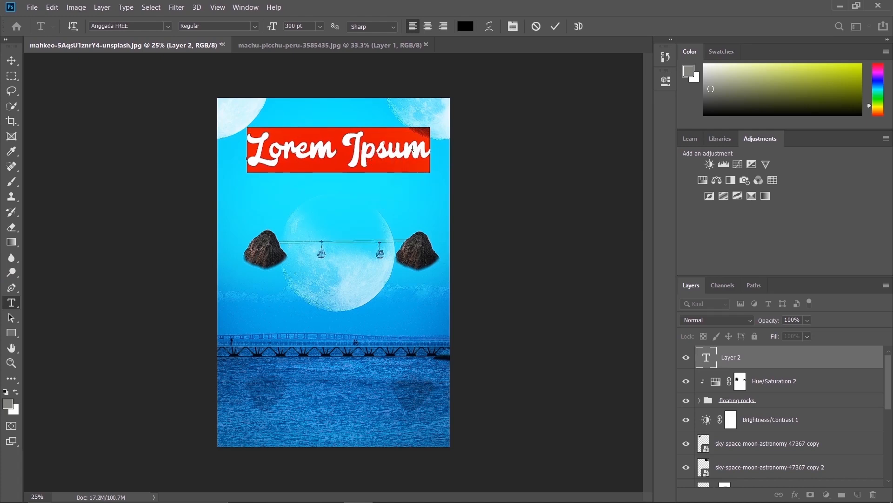
key("BackSpace")
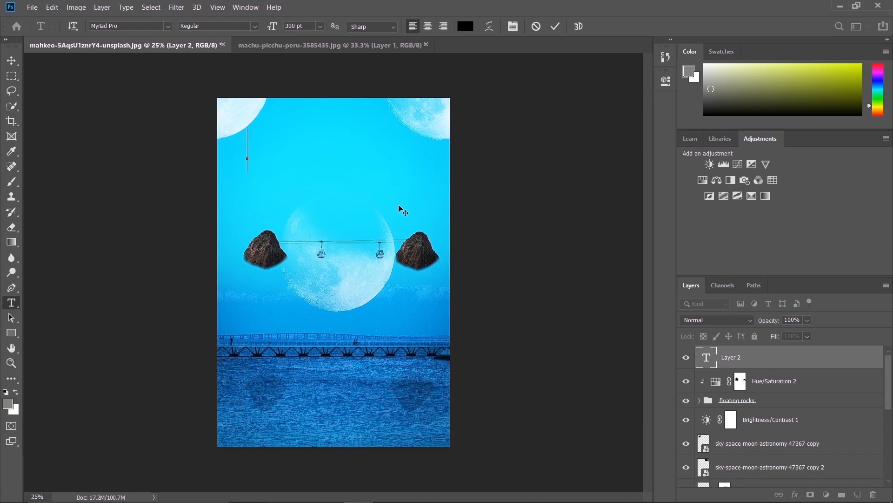
type("a")
key("BackSpace")
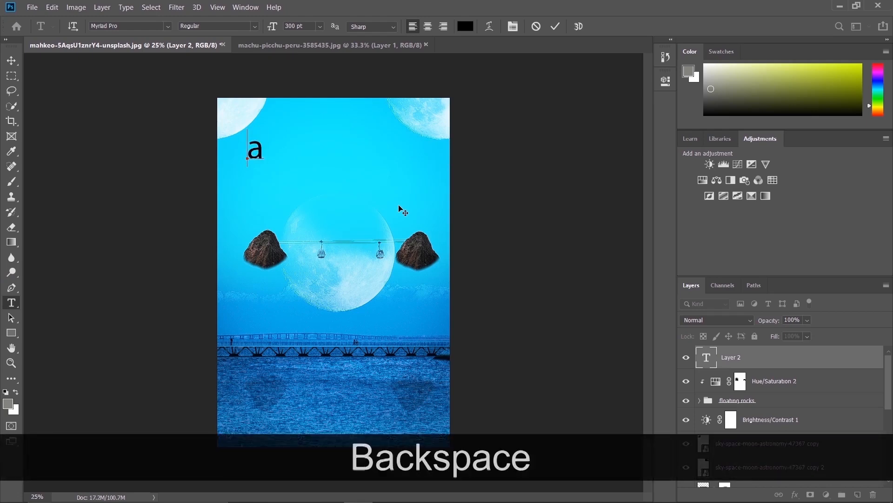
key("Caps_Lock")
type("A")
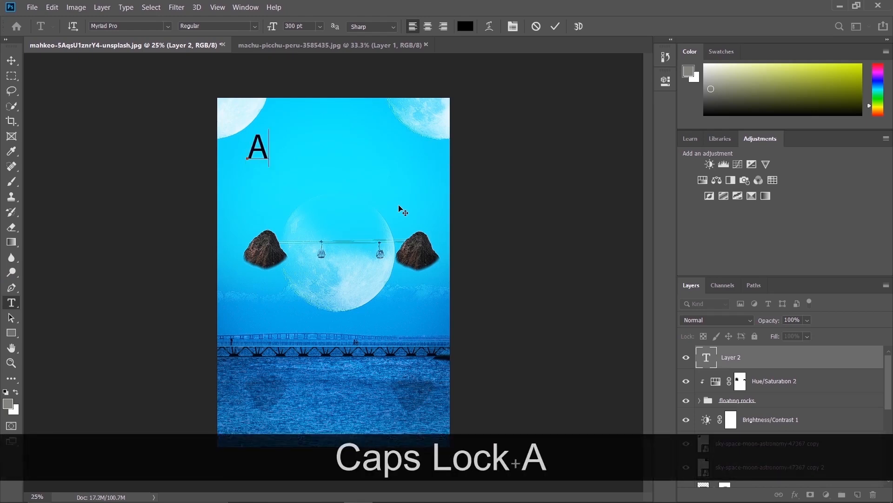
key("BackSpace")
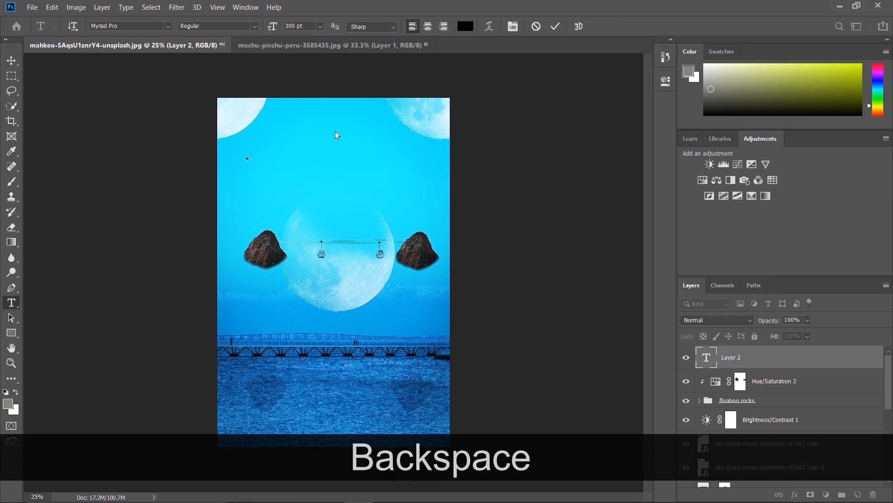
Enter the title "AFLOAT" in the Anggada FREE font and move it to the horizontal centre of the canvas
left_click(166, 27)
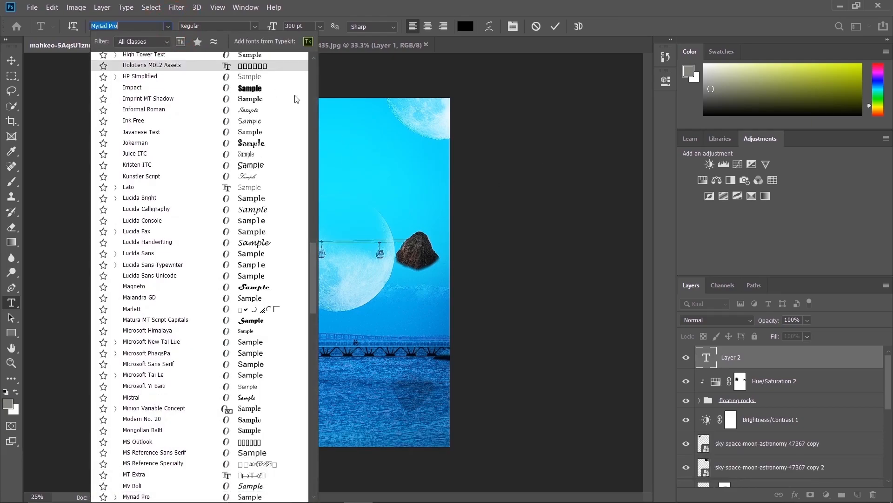
left_click_drag(311, 280, 308, 93)
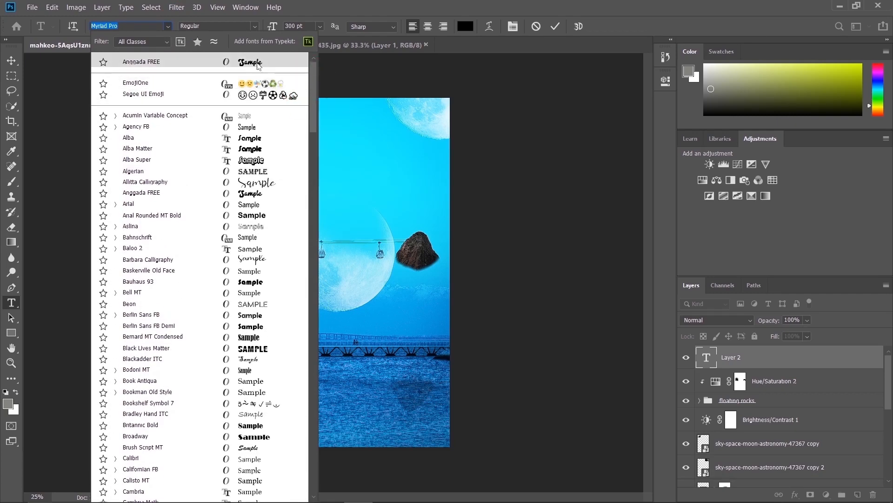
left_click(256, 62)
type("AF")
type("LOAT")
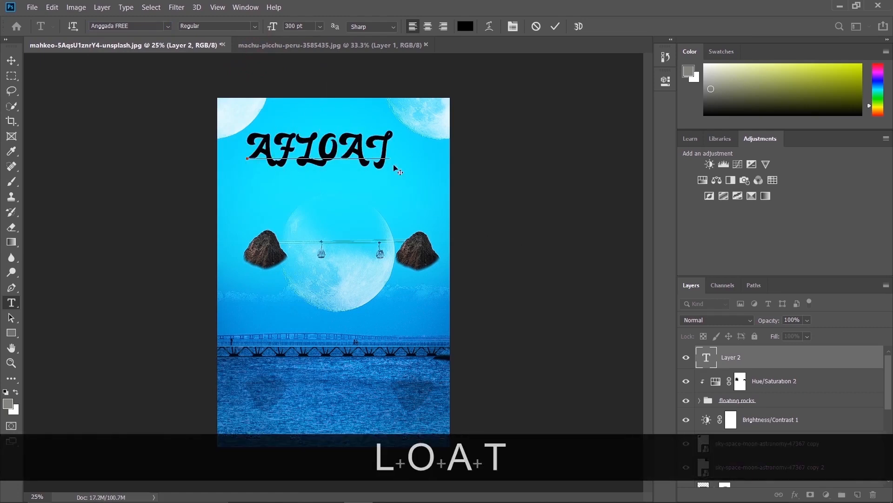
left_click(382, 178)
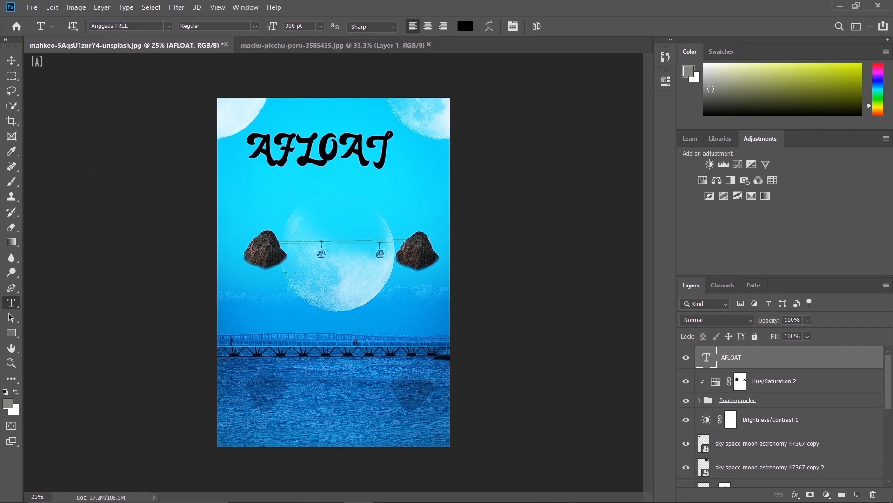
left_click(11, 61)
left_click_drag(313, 162, 321, 160)
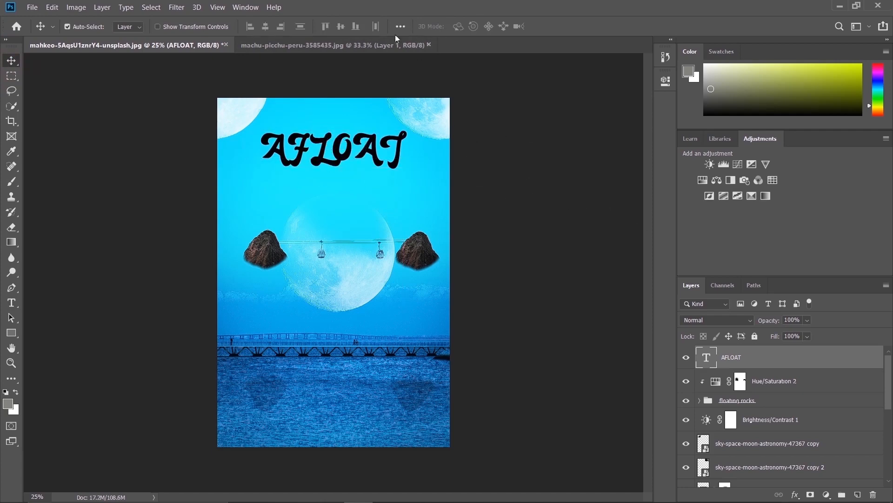
Change the AFLOAT title's text color from black to a saturated hot pink
left_click(11, 303)
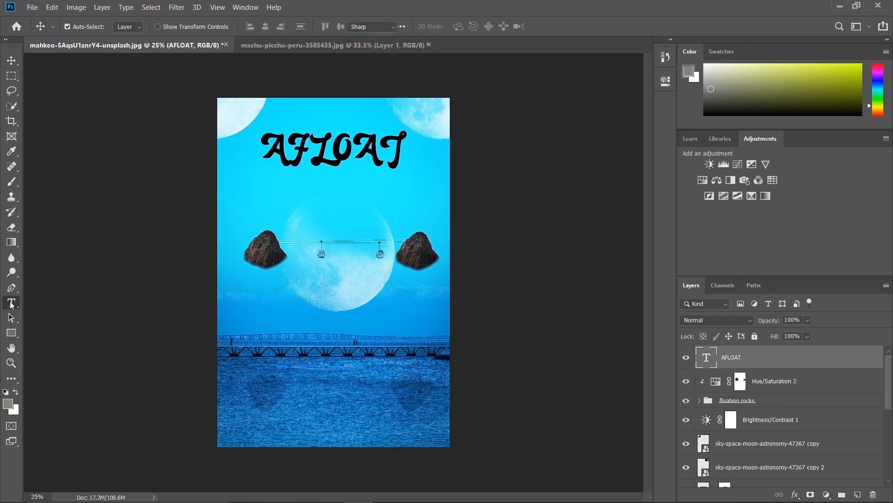
left_click(465, 27)
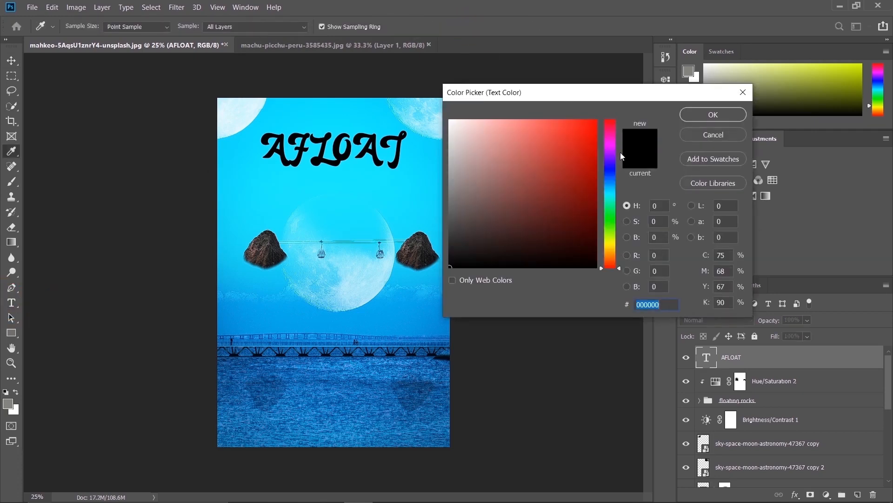
left_click(610, 143)
left_click(593, 133)
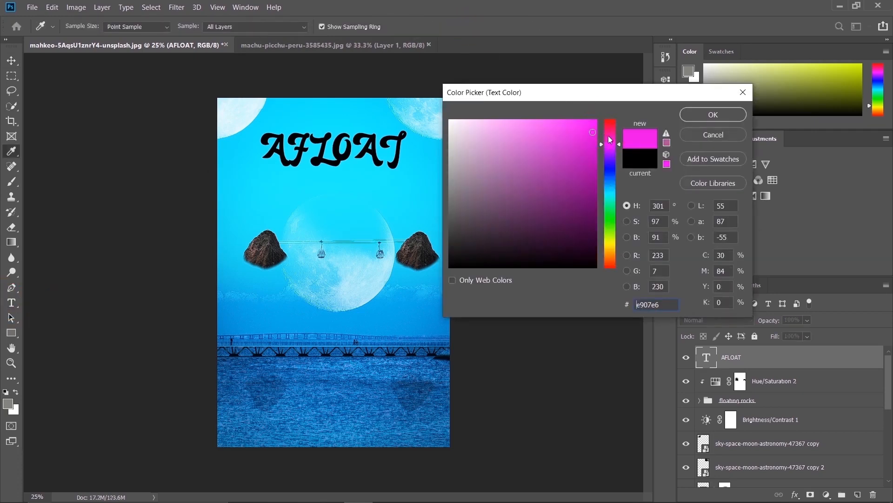
left_click_drag(608, 138, 607, 133)
left_click(591, 124)
left_click(591, 133)
left_click(585, 129)
left_click(595, 125)
left_click_drag(594, 125, 591, 127)
left_click(611, 136)
left_click(594, 138)
left_click(715, 120)
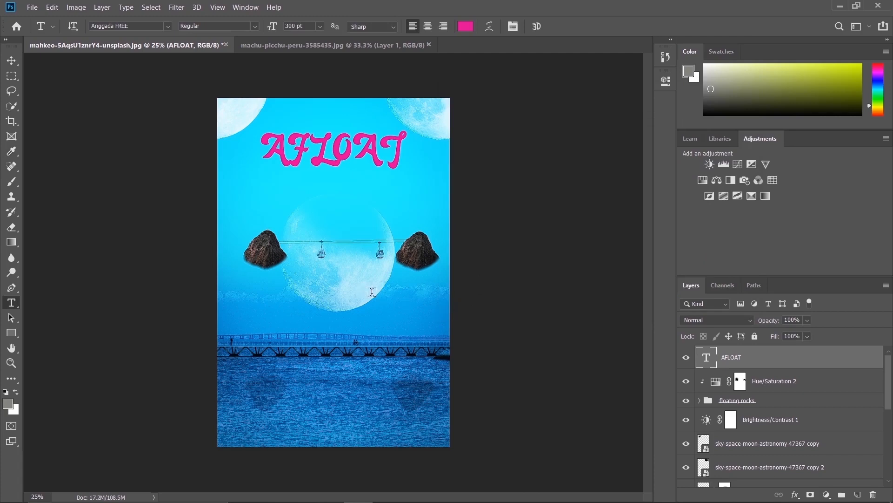
Compare the composite with the original photo by showing only Layer 0, and restore the other layers' visibility
left_click_drag(888, 374, 888, 439)
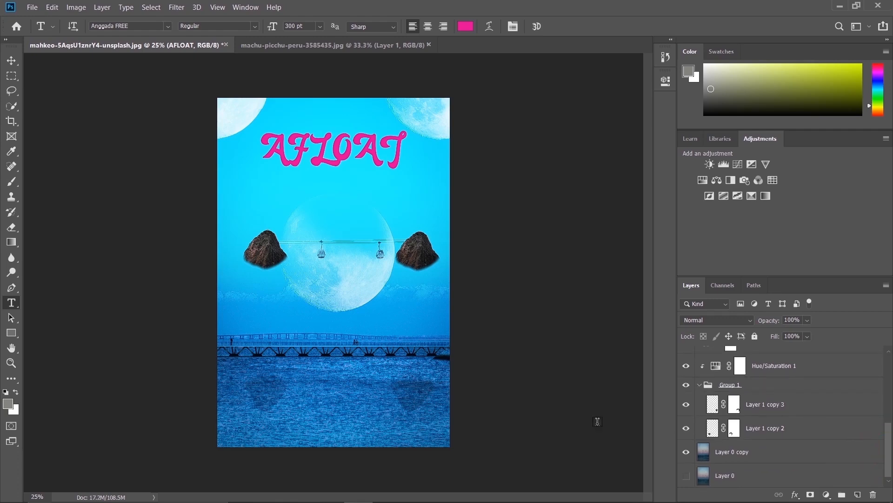
key("alt")
left_click(687, 471, "alt")
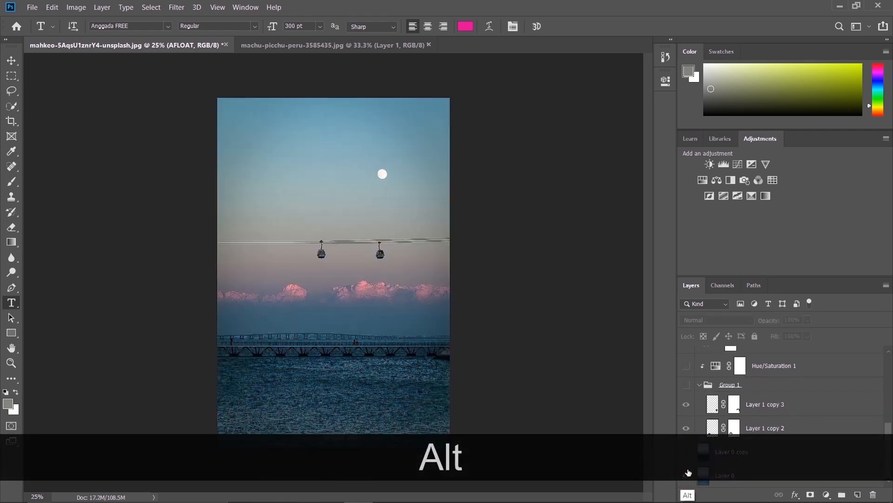
left_click(687, 471, "alt")
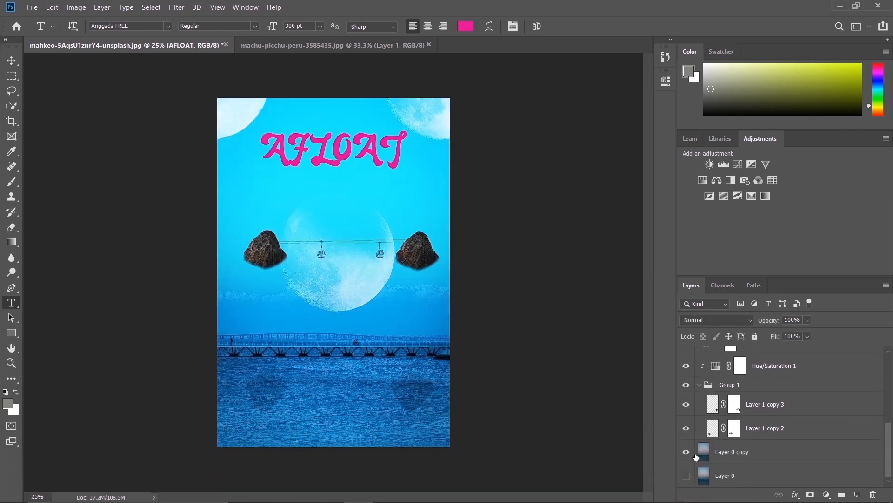
Set Red to +200% for the Blue output channel of the Channel Mixer 1 adjustment
left_click_drag(890, 446, 889, 414)
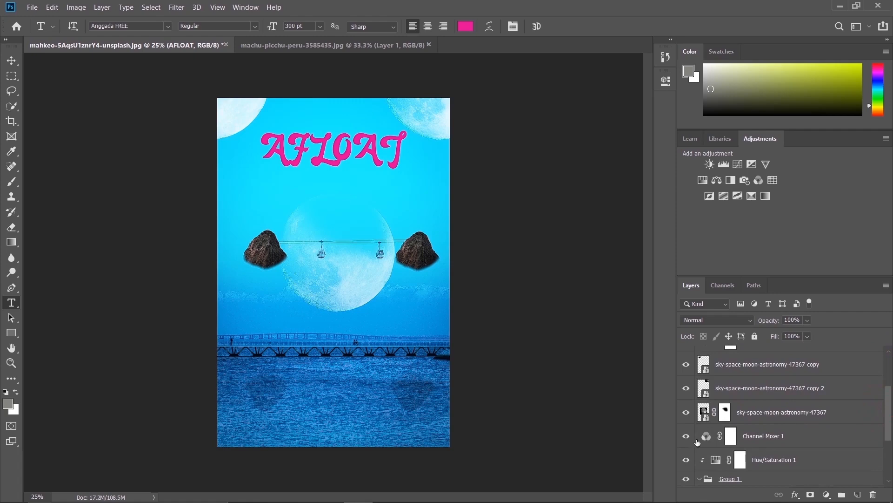
double_click(705, 438)
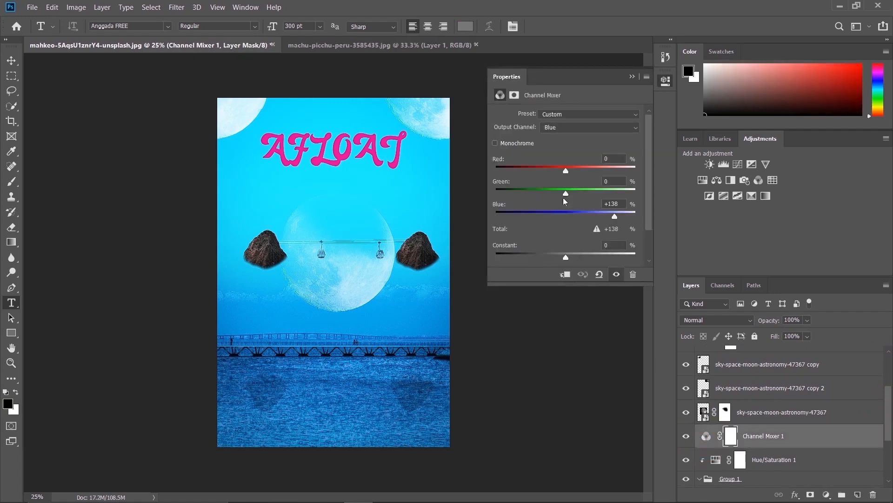
left_click_drag(565, 171, 636, 172)
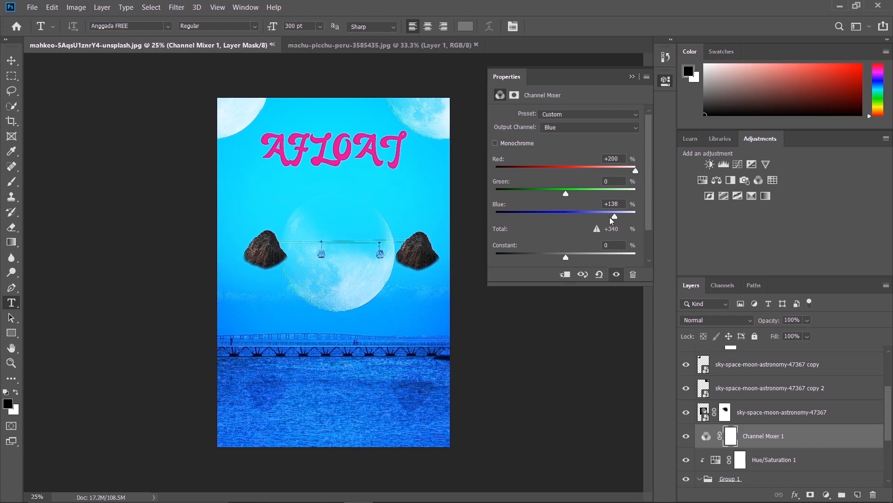
left_click_drag(615, 217, 615, 218)
left_click(632, 77)
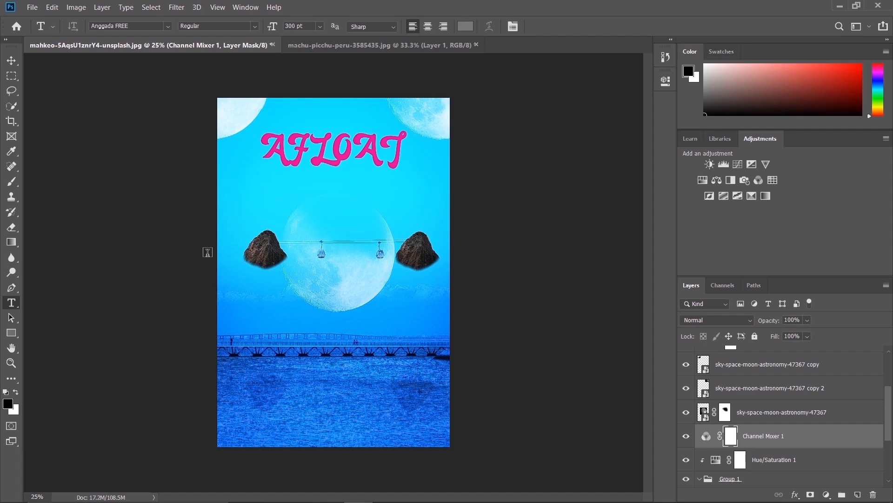
Start saving a JPEG copy to the afloat folder and decline replacing the existing source photo
left_click(32, 7)
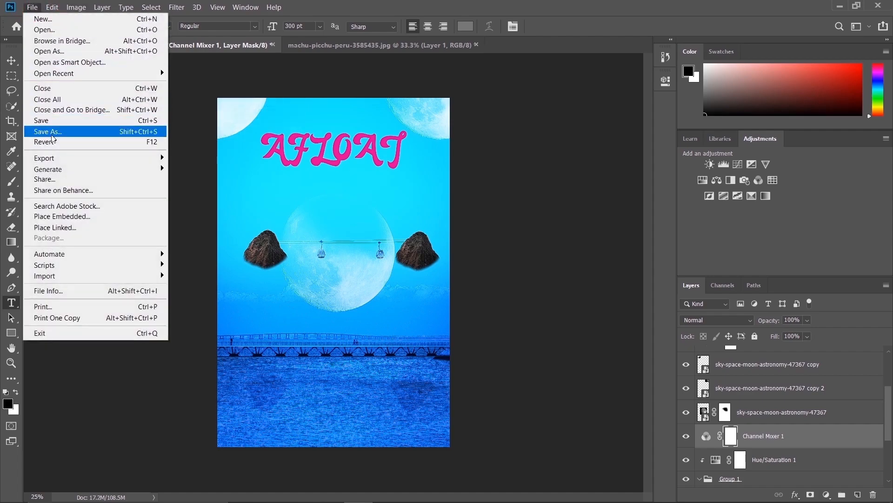
left_click(51, 132)
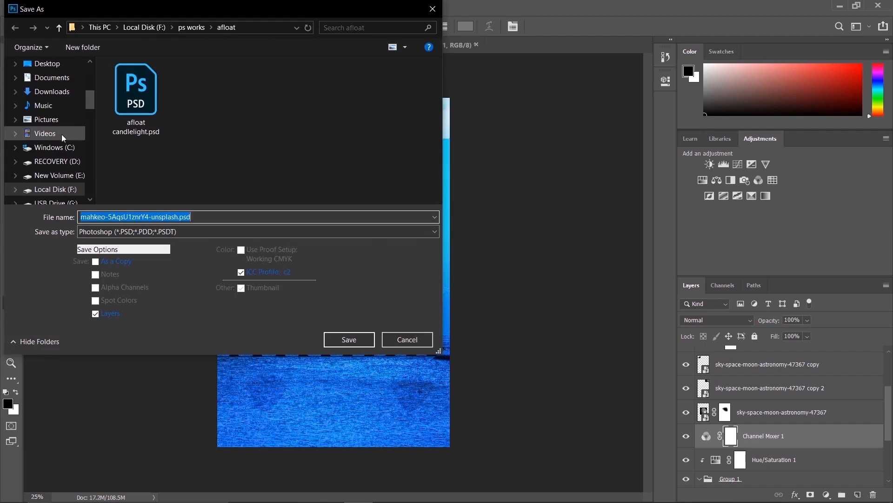
left_click(146, 231)
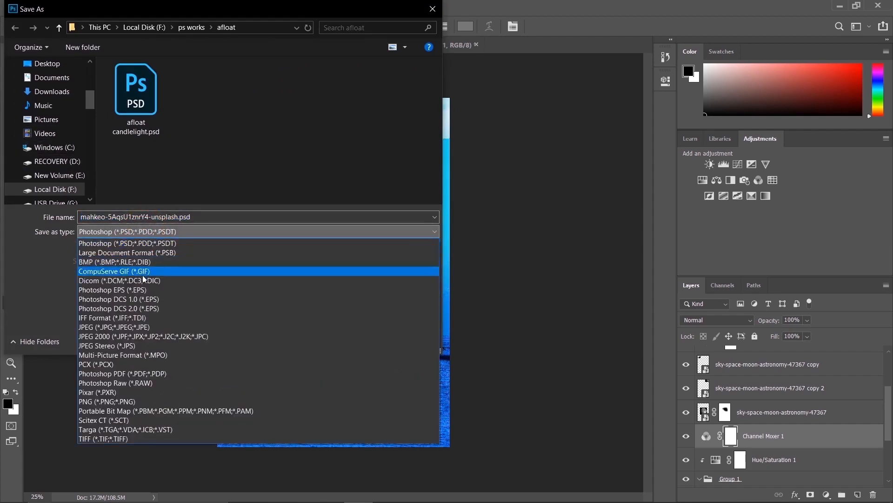
left_click(147, 328)
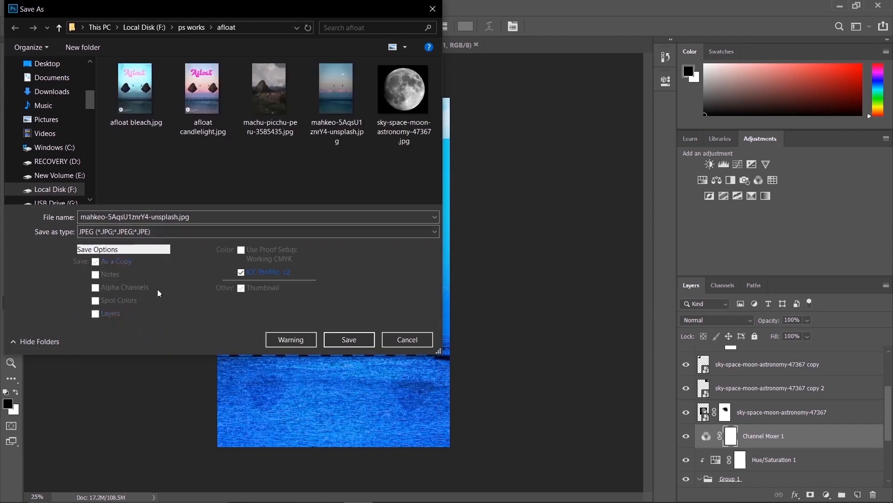
left_click(329, 340)
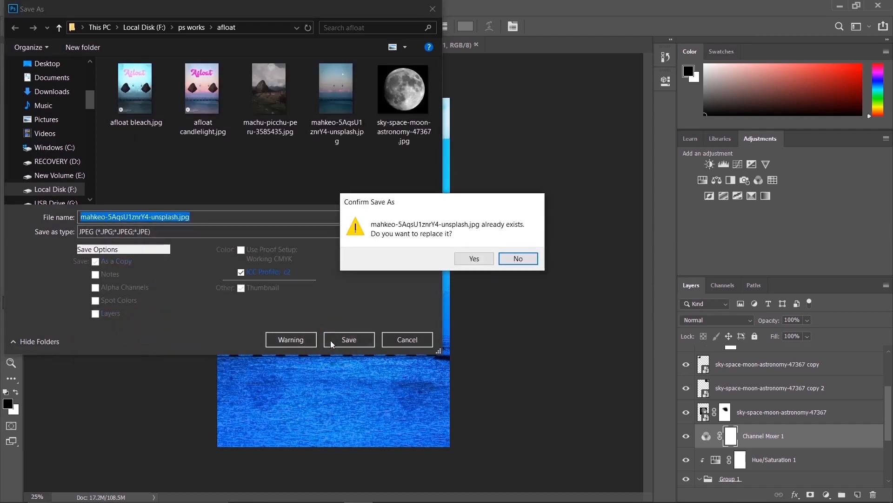
left_click(516, 259)
Name the JPEG copy "DONE" and save it
left_click(233, 212)
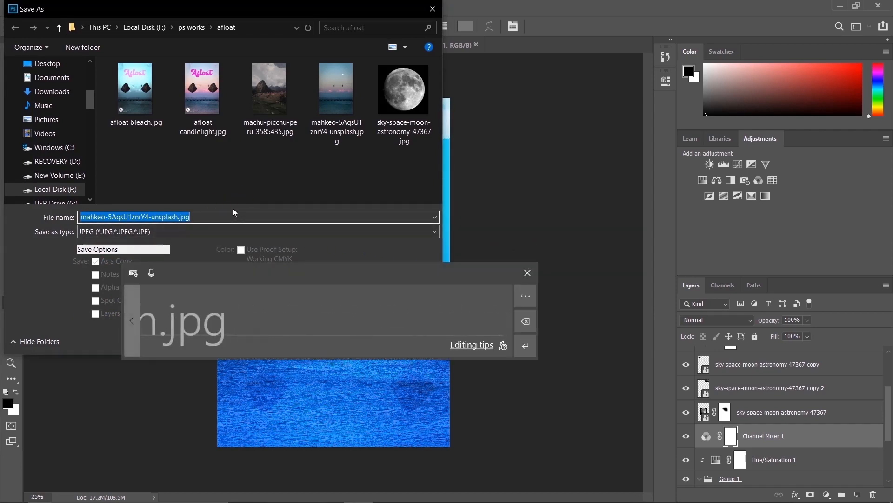
key("BackSpace")
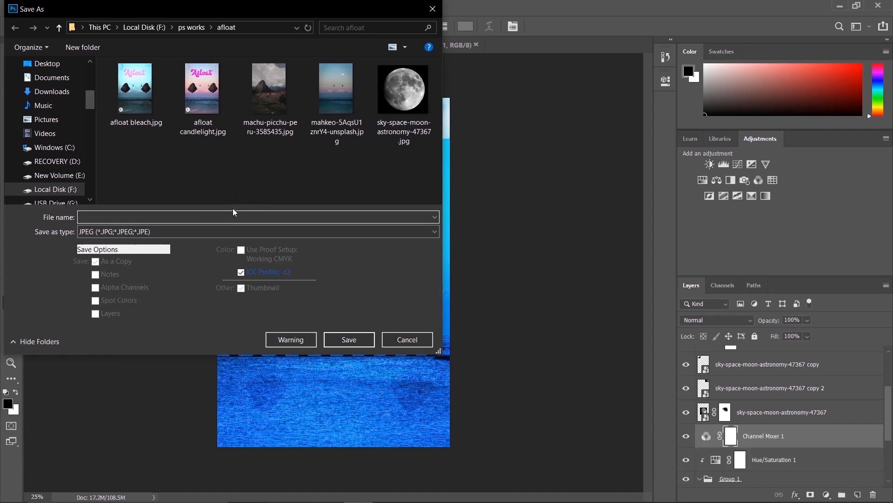
type("A")
key("BackSpace")
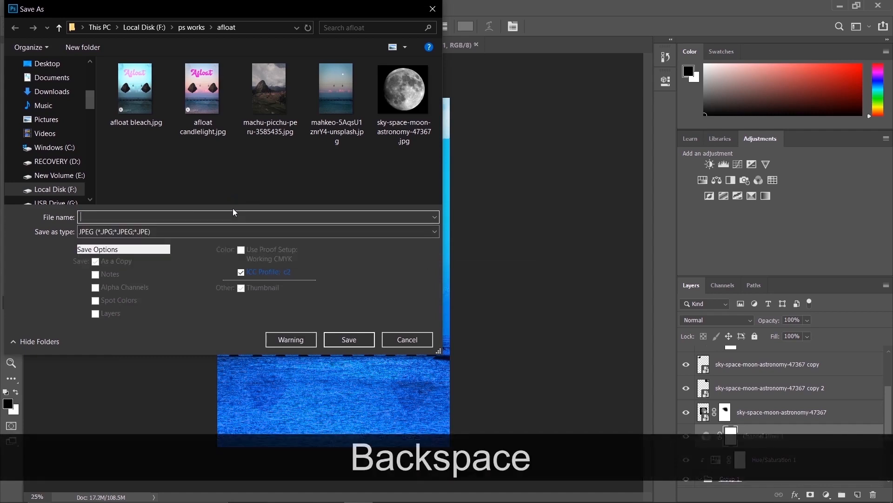
type("DONE")
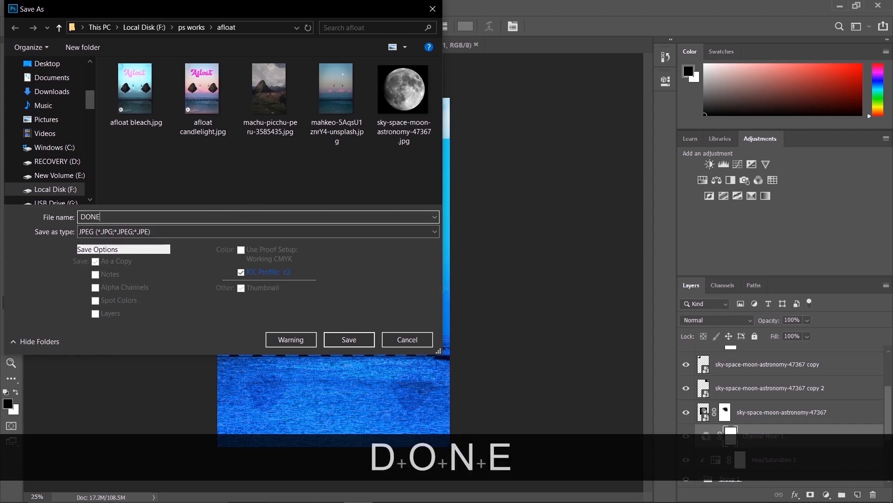
left_click(357, 340)
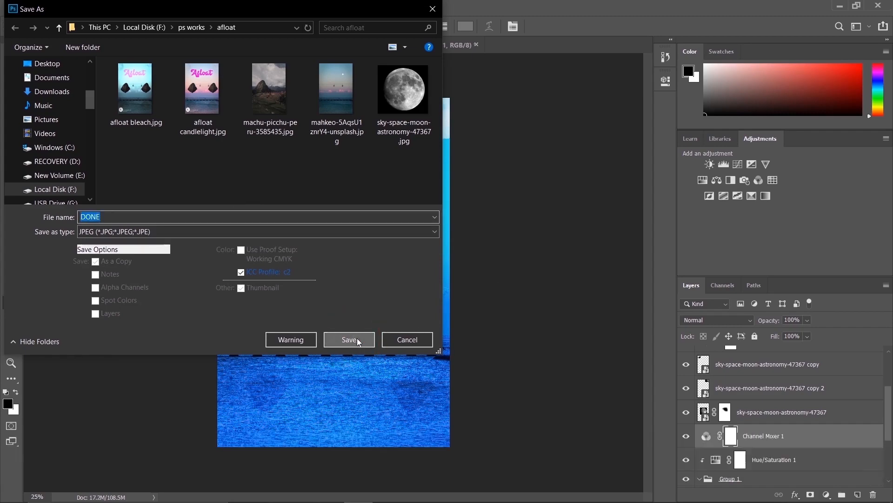